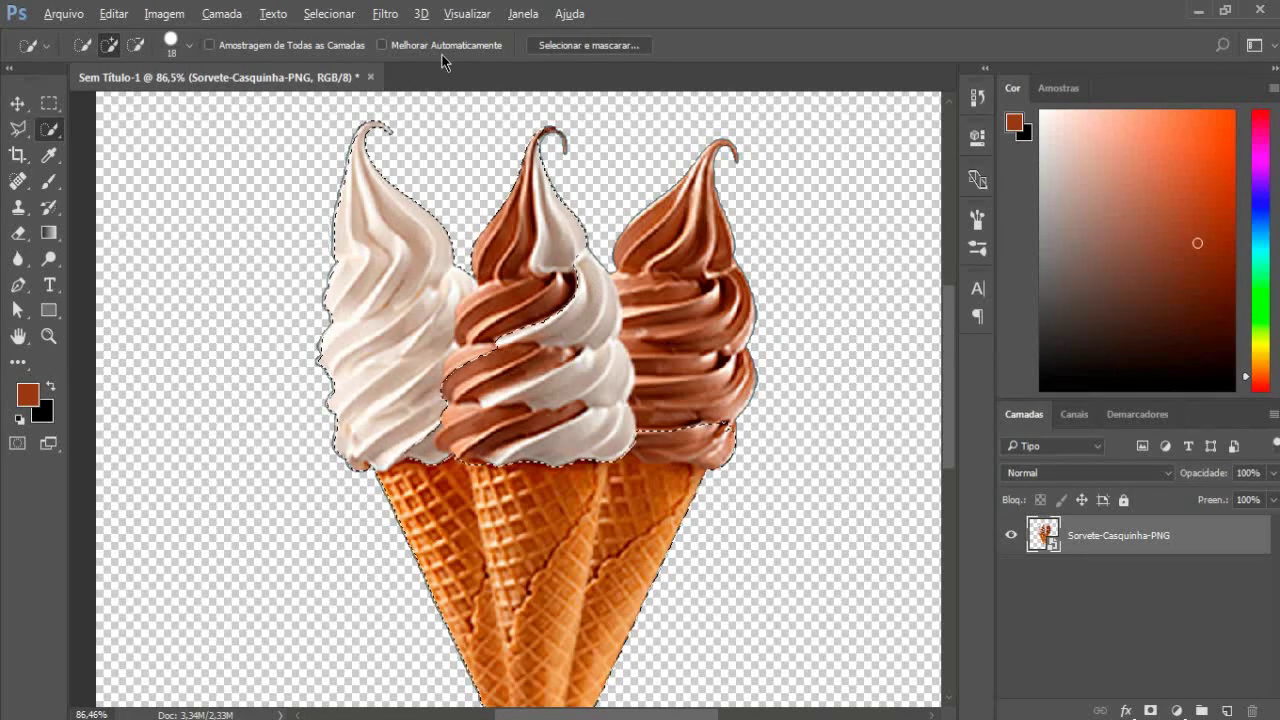
Extend the quick selection over the remaining chocolate areas and curled tips so all three ice cream cones are covered.
drag(543, 131, 539, 376)
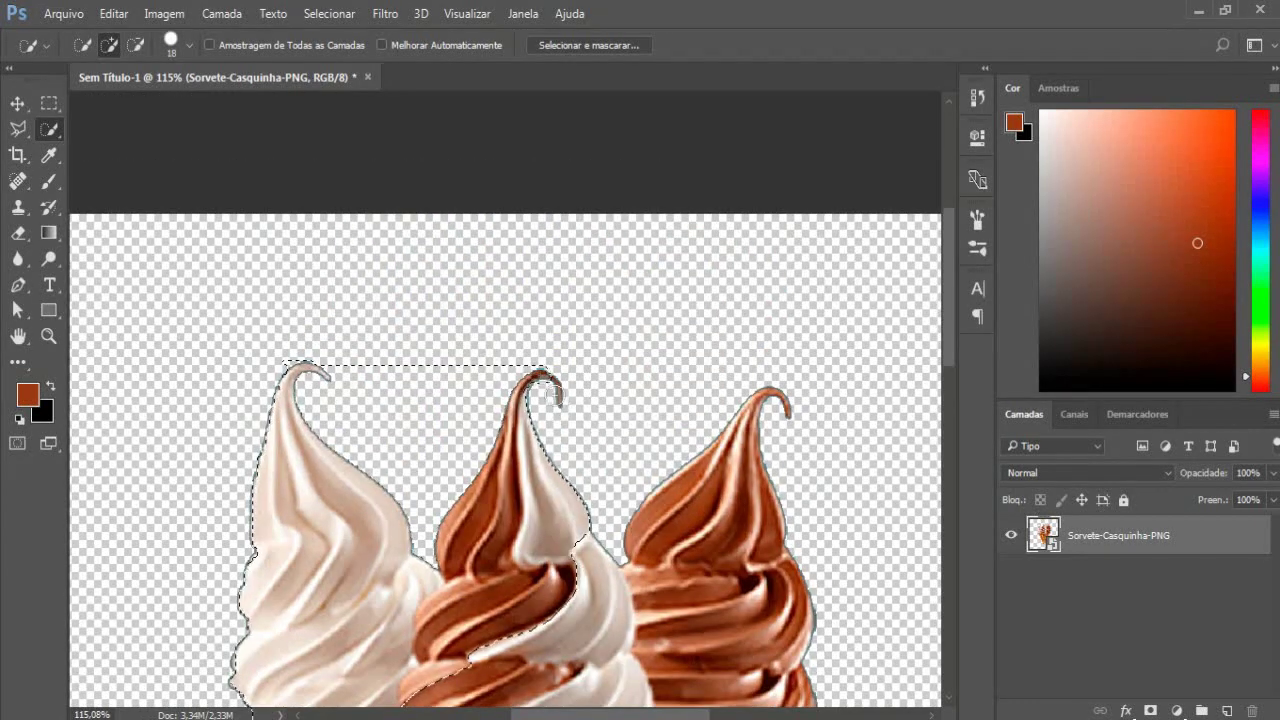
drag(772, 612, 545, 310)
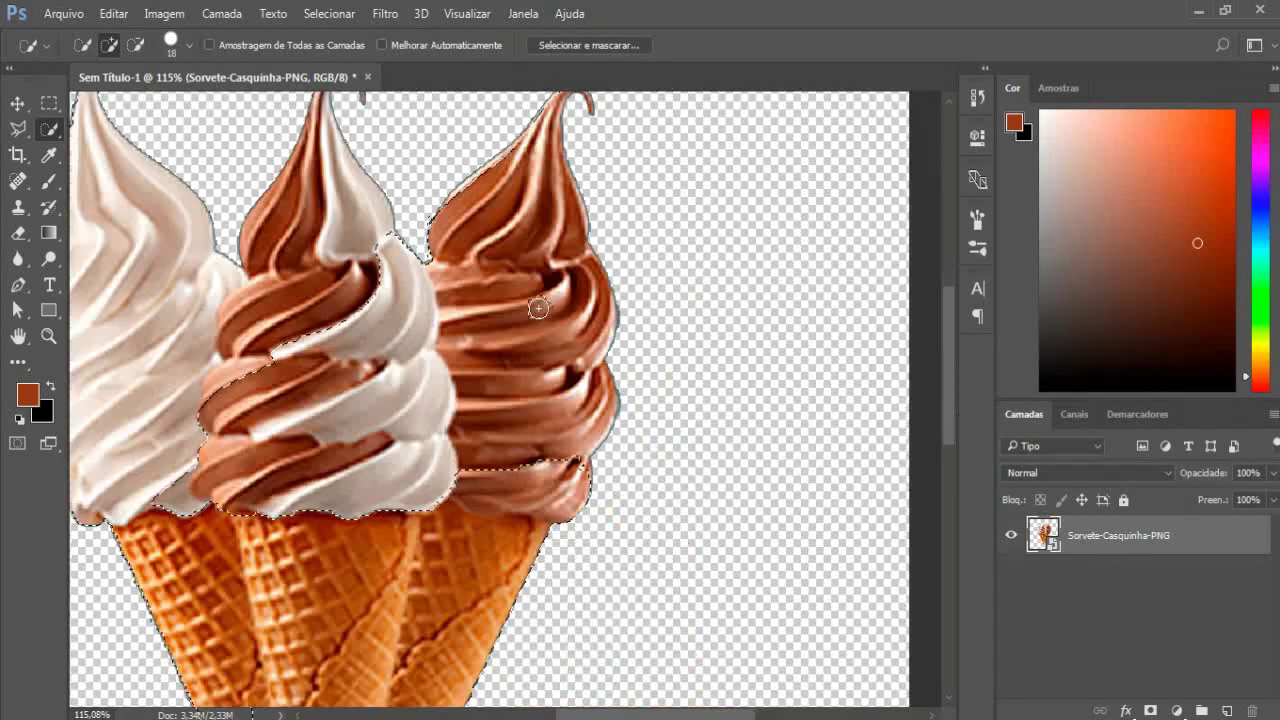
drag(602, 348, 570, 345)
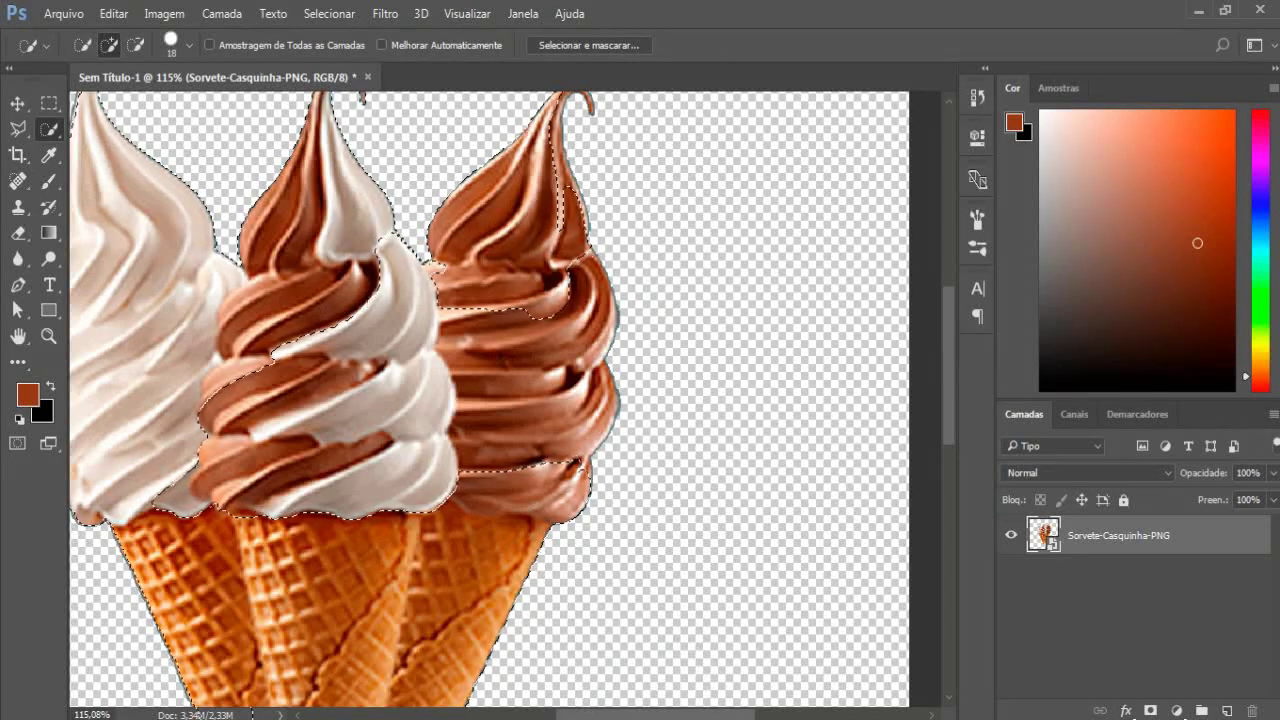
drag(514, 438, 391, 400)
key(ctrl+0)
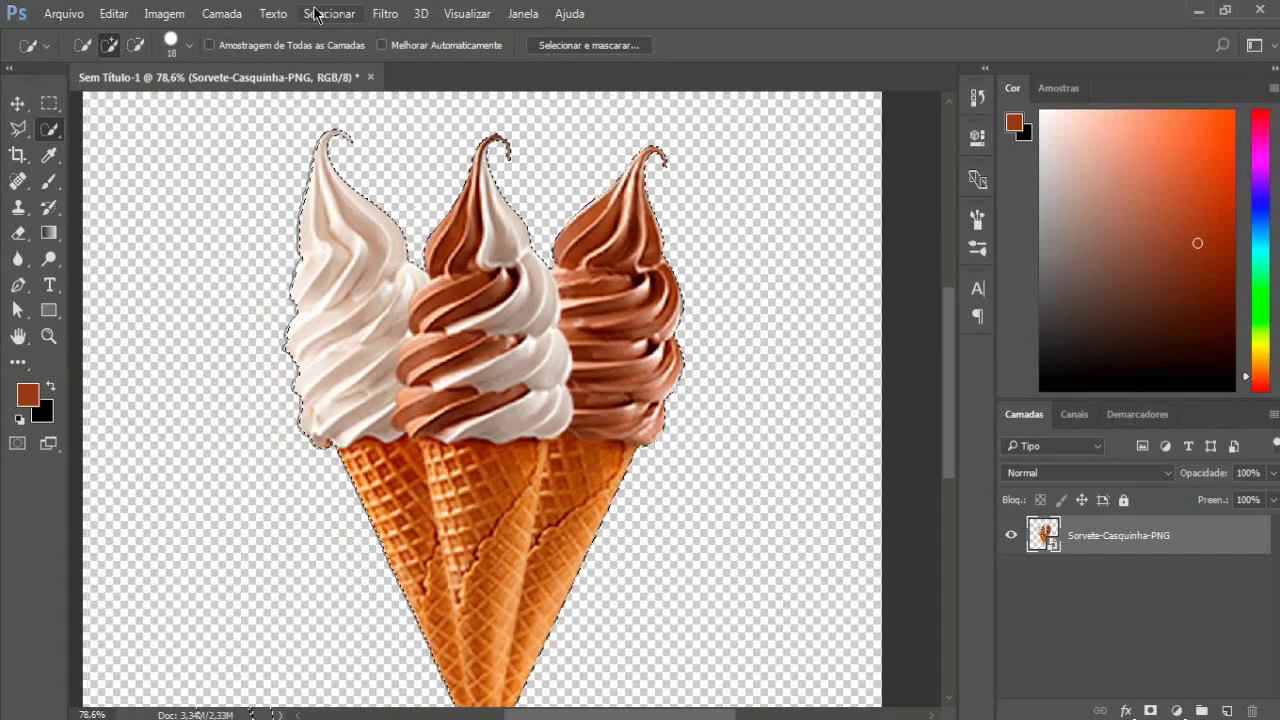
Contract the ice cream selection by 2 pixels.
click(316, 12)
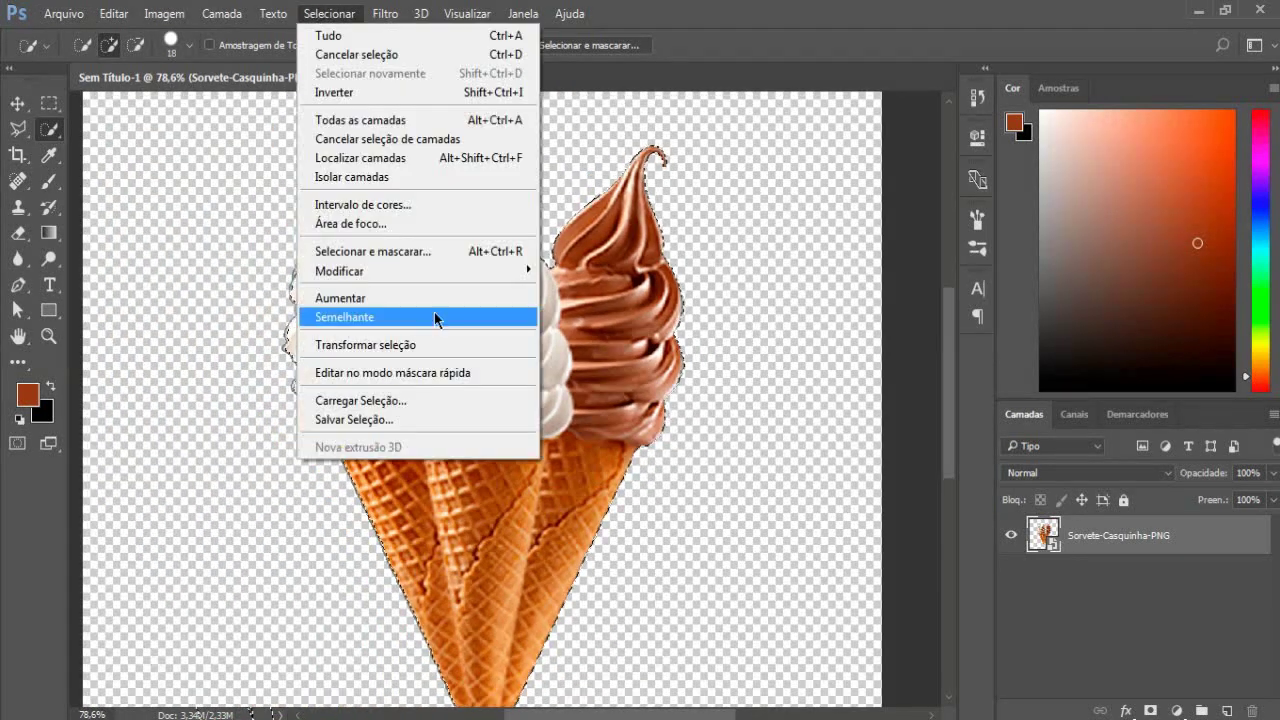
mouse_move(430, 271)
click(590, 327)
text(2)
click(832, 299)
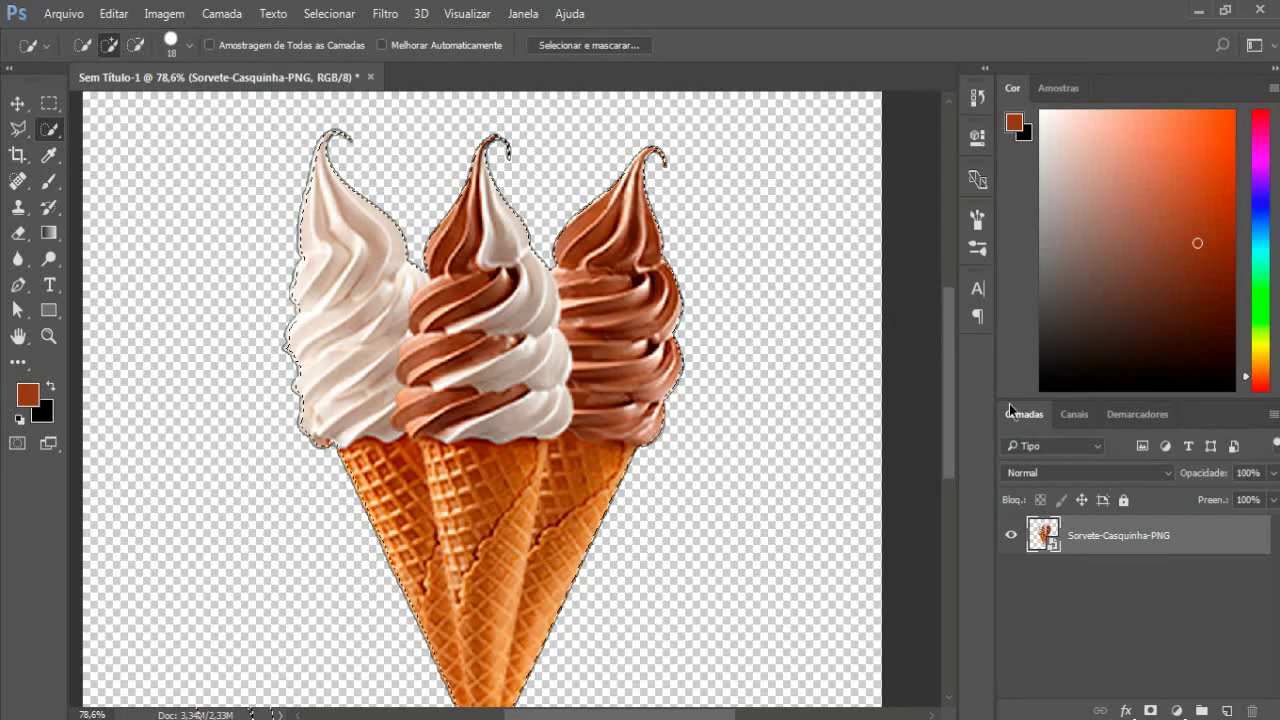
Add a layer mask from the selection, display the mask alone and set its feather to 1,5 px.
click(1150, 711)
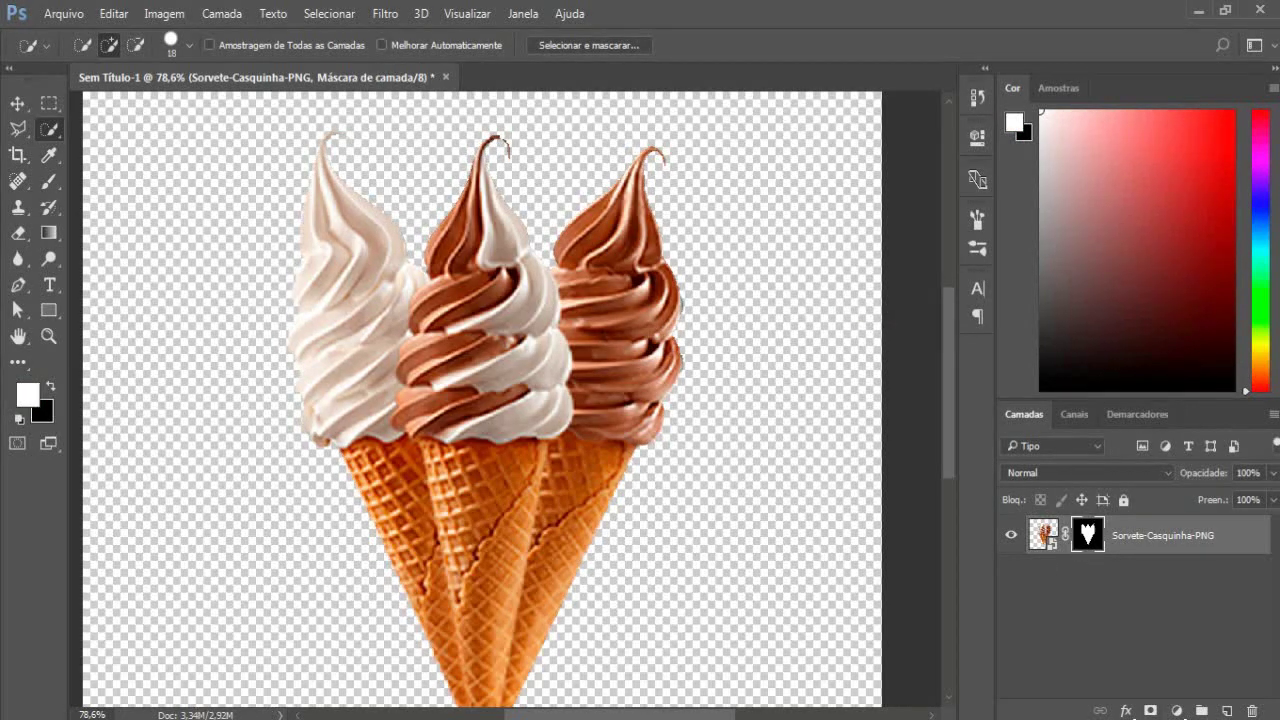
alt+click(1086, 540)
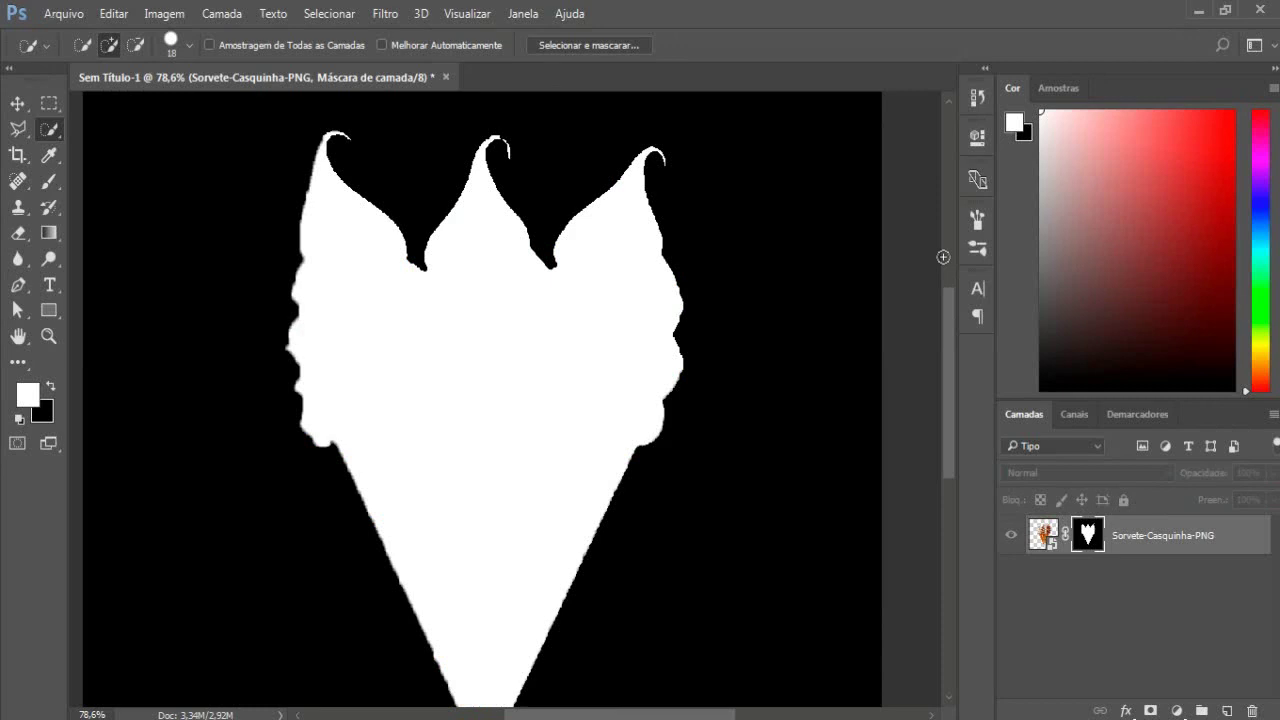
click(977, 137)
text(1,5)
click(922, 131)
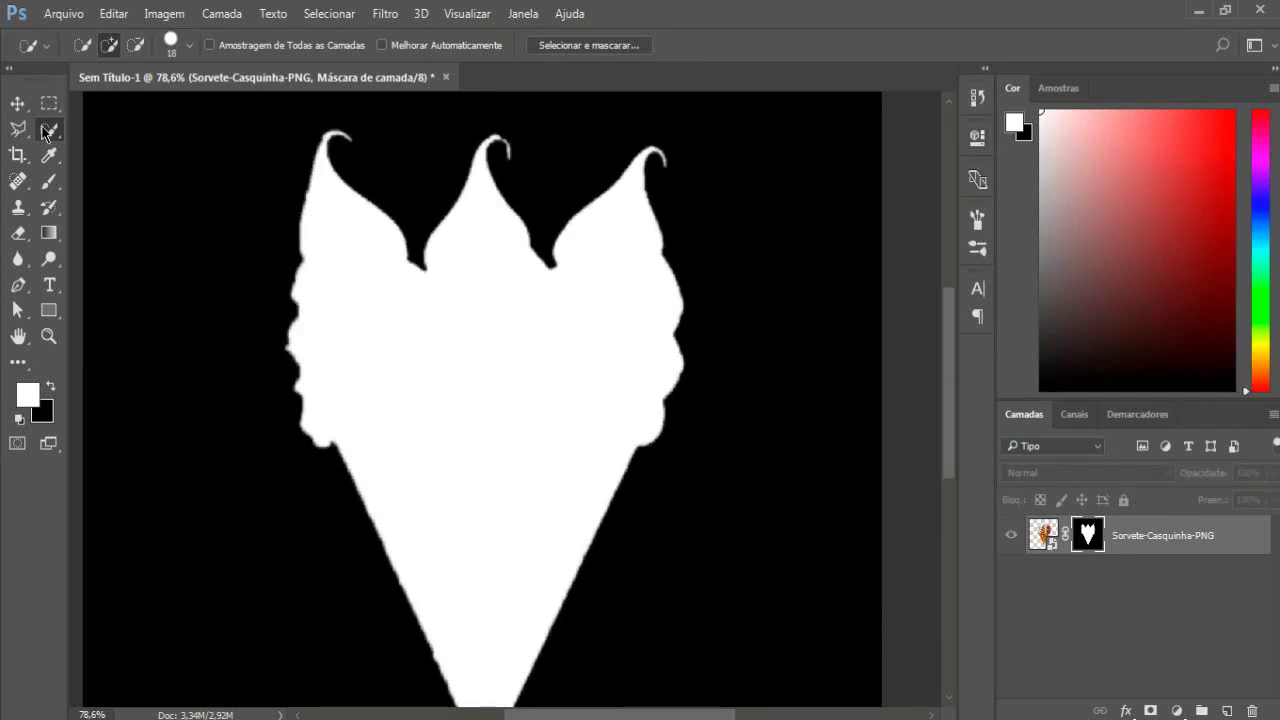
Select the white ice cream shape in the displayed mask with the Magic Wand.
right_click(46, 133)
click(120, 152)
click(509, 464)
Apply a Gaussian Blur with a 3-pixel radius to the selected part of the mask.
click(387, 13)
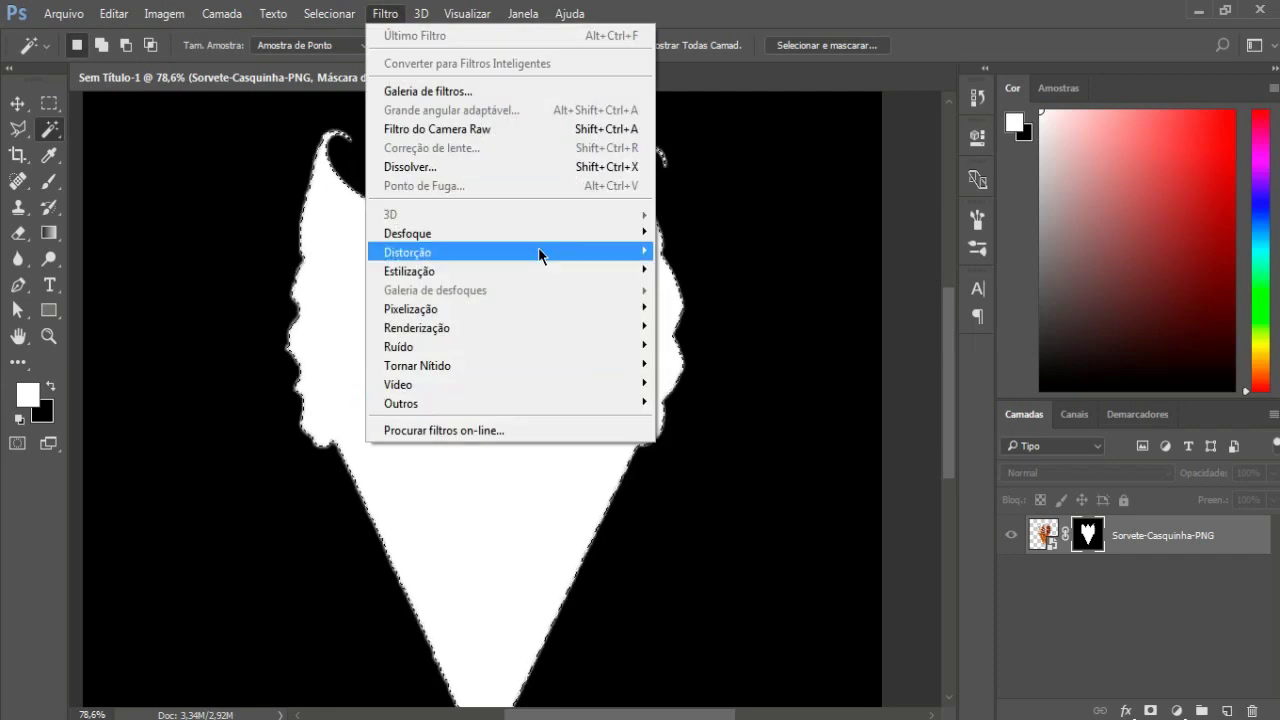
mouse_move(540, 233)
click(716, 351)
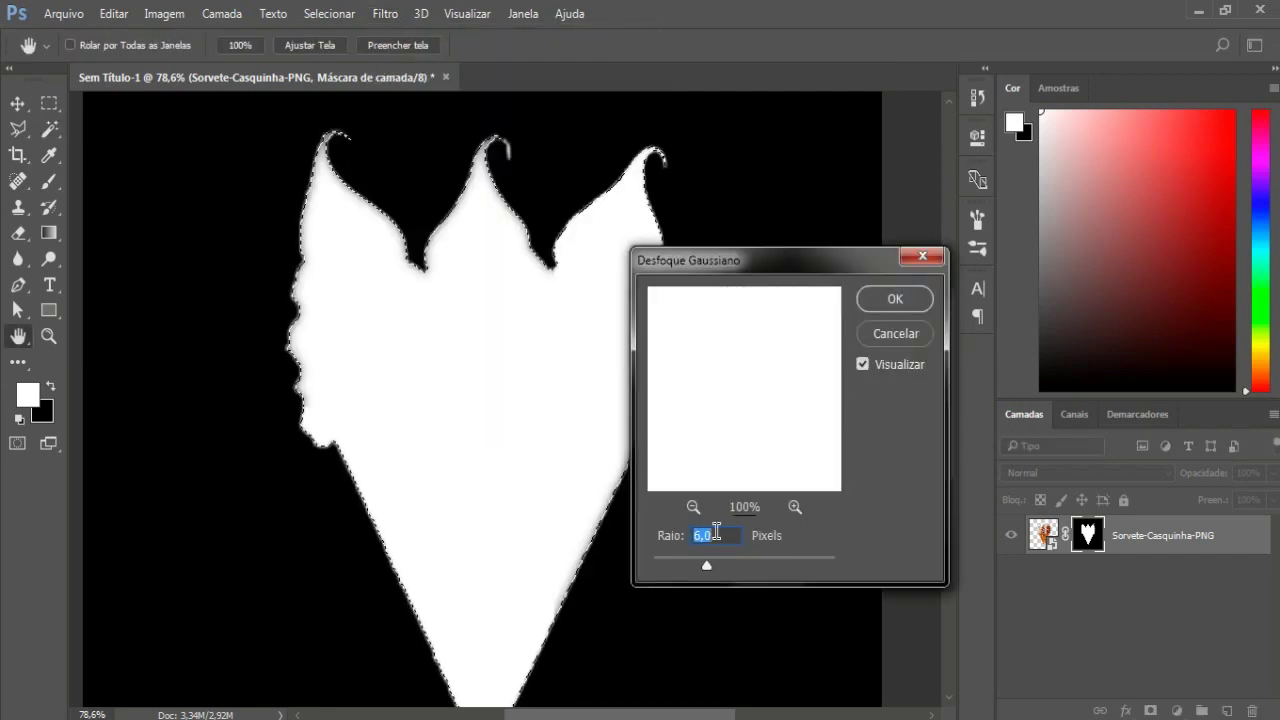
text(2)
key(BackSpace)
text(3)
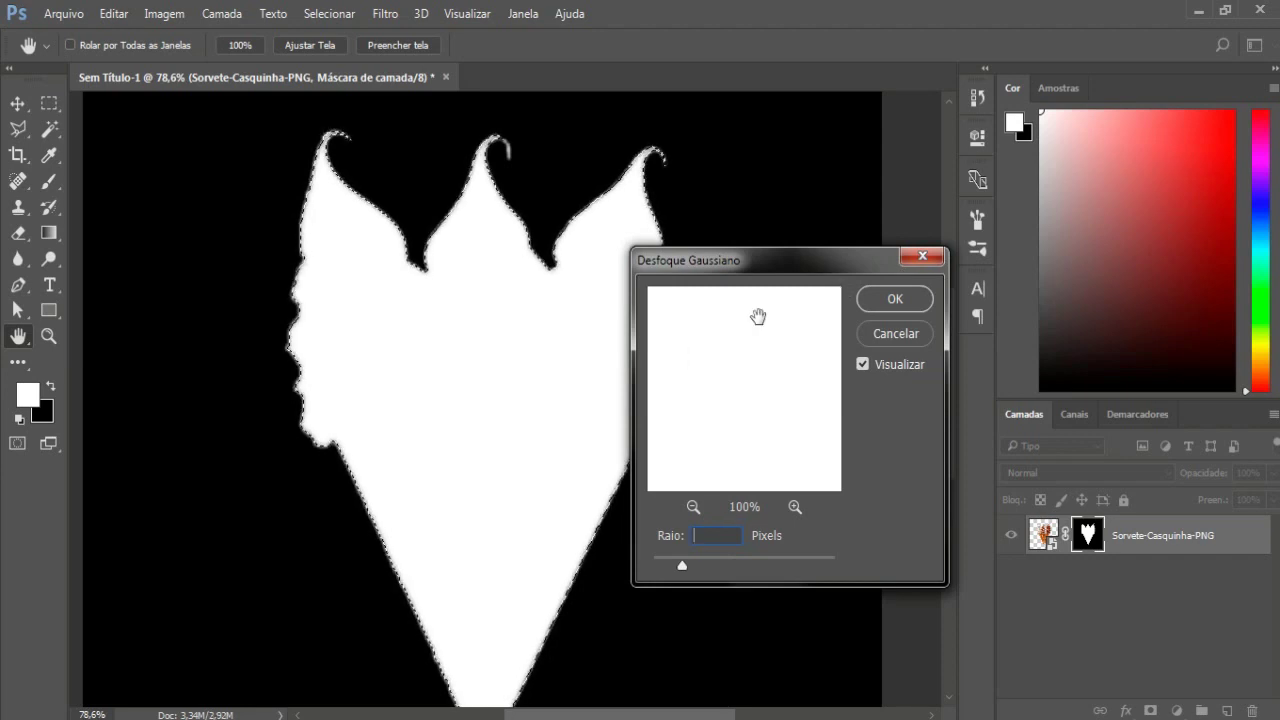
key(Return)
Smooth the mask selection and return from the mask view to the normal image view.
key(w)
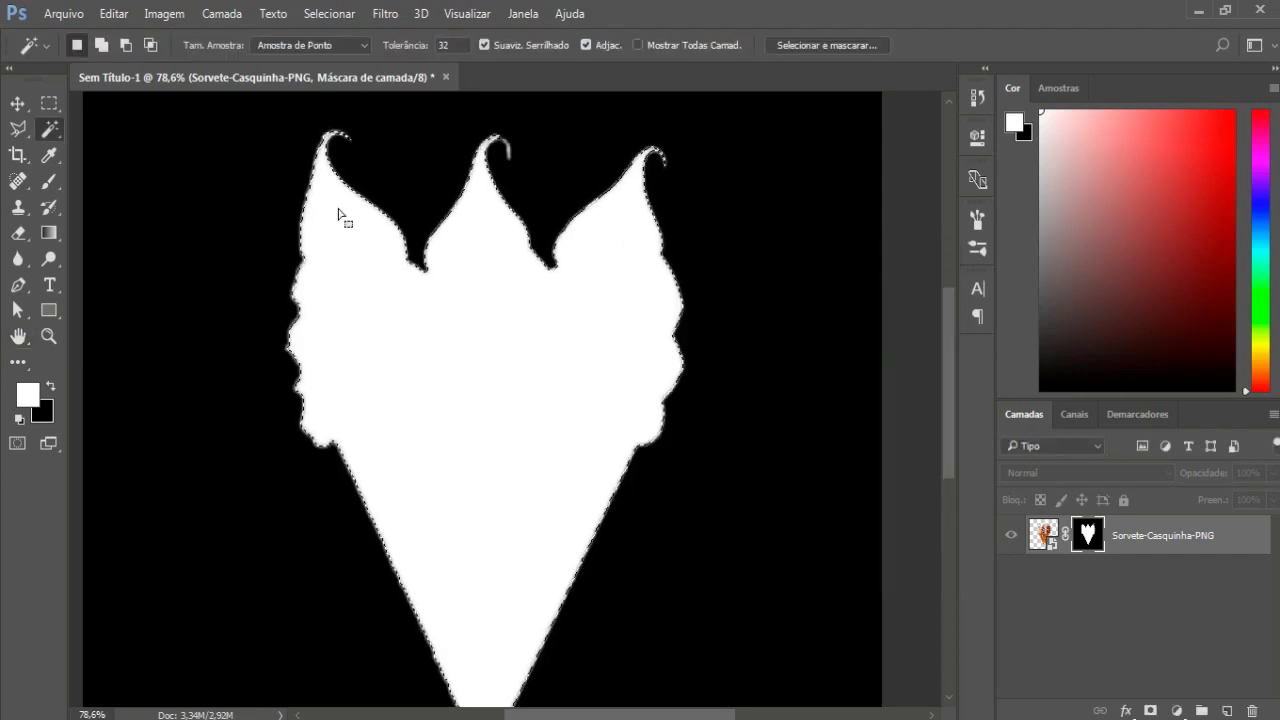
click(329, 13)
mouse_move(431, 274)
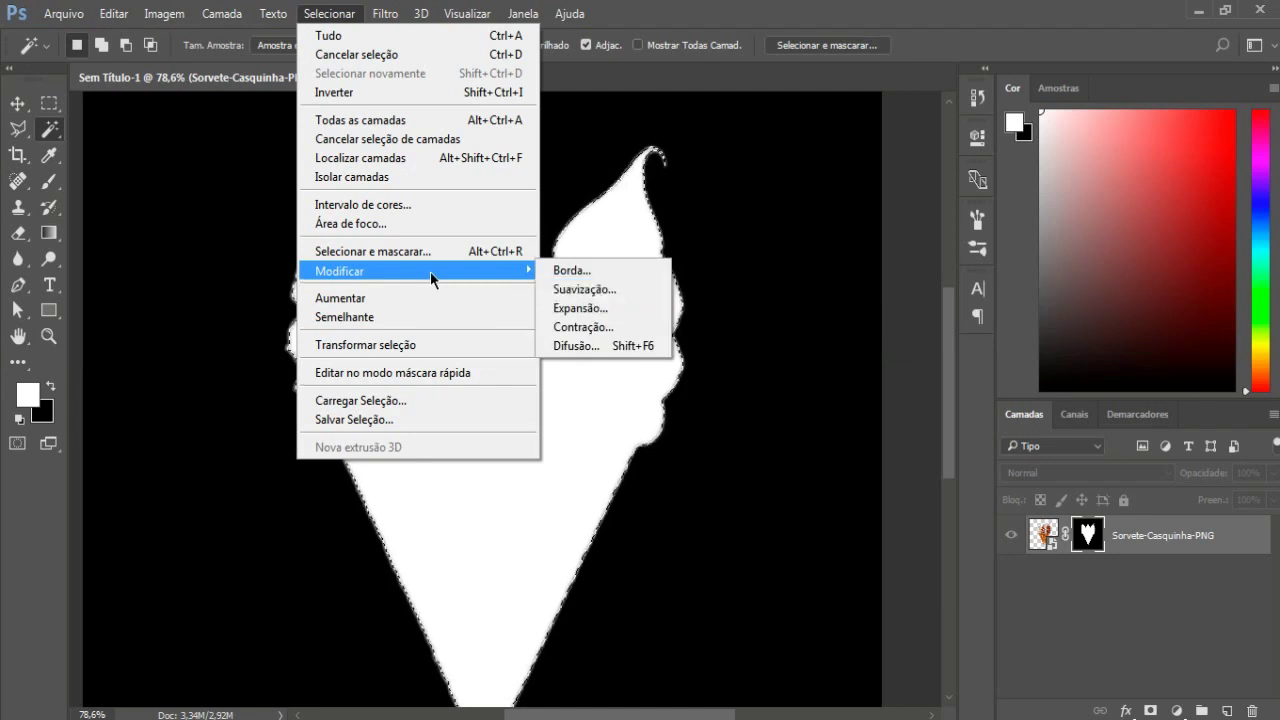
click(612, 290)
key(Return)
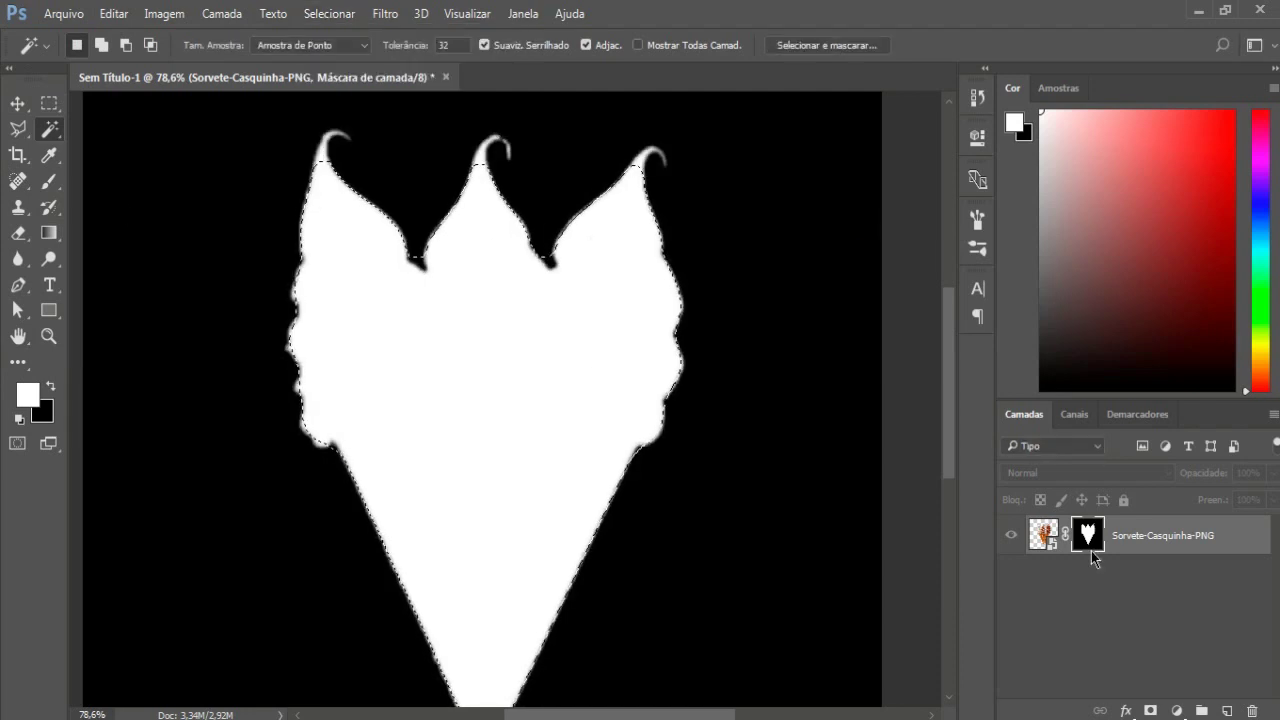
alt+click(1090, 546)
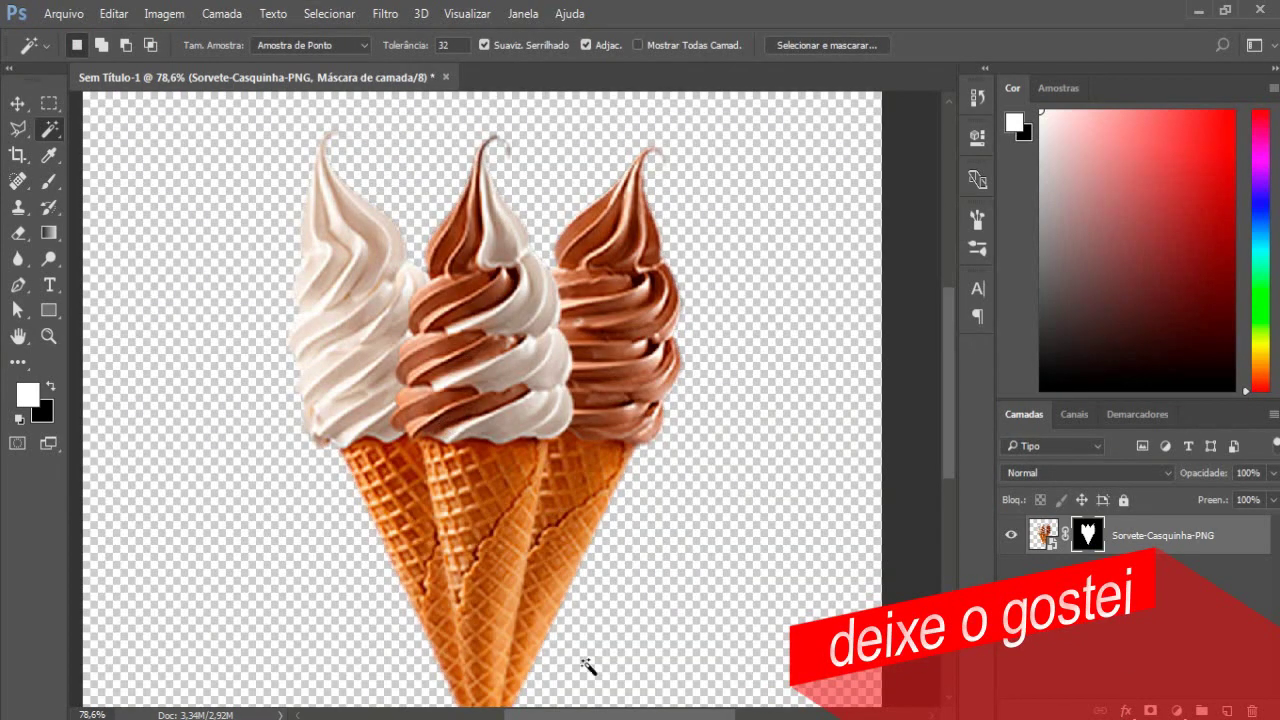
Add a blue solid color fill layer and place it beneath the ice cream layer.
scroll(587, 667, down, 3)
scroll(586, 491, down, 2)
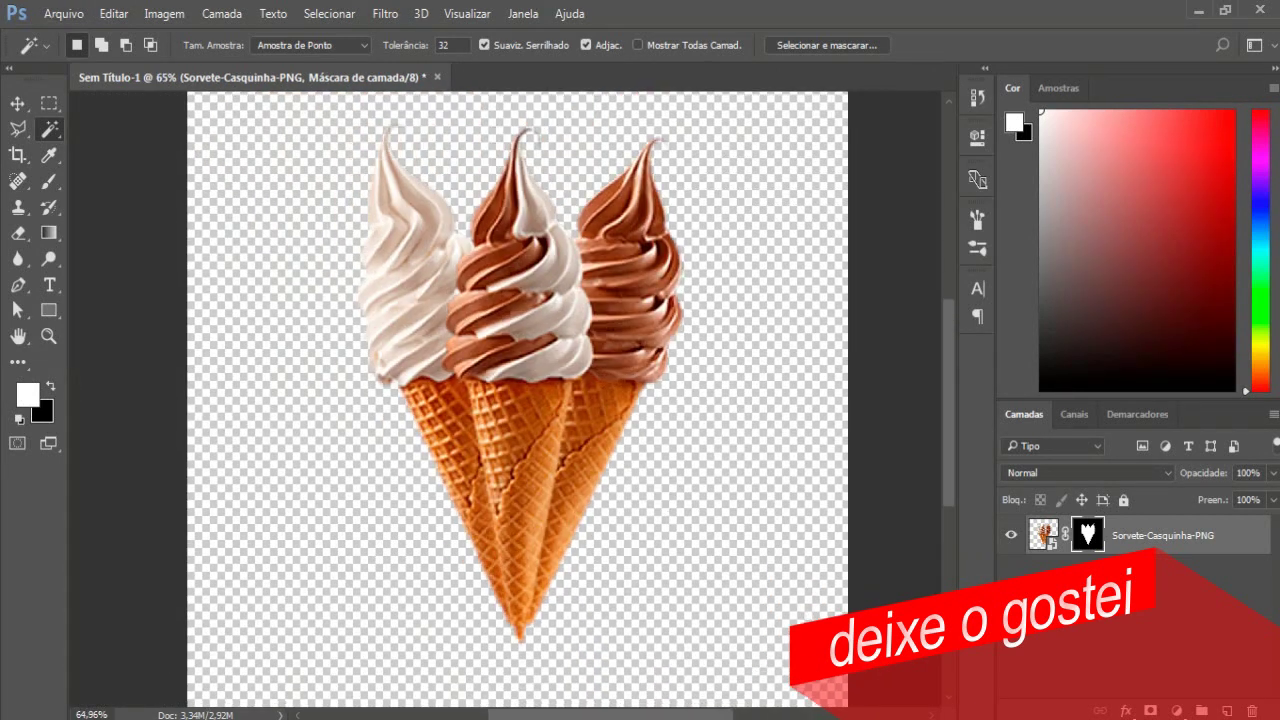
click(1178, 711)
click(1223, 283)
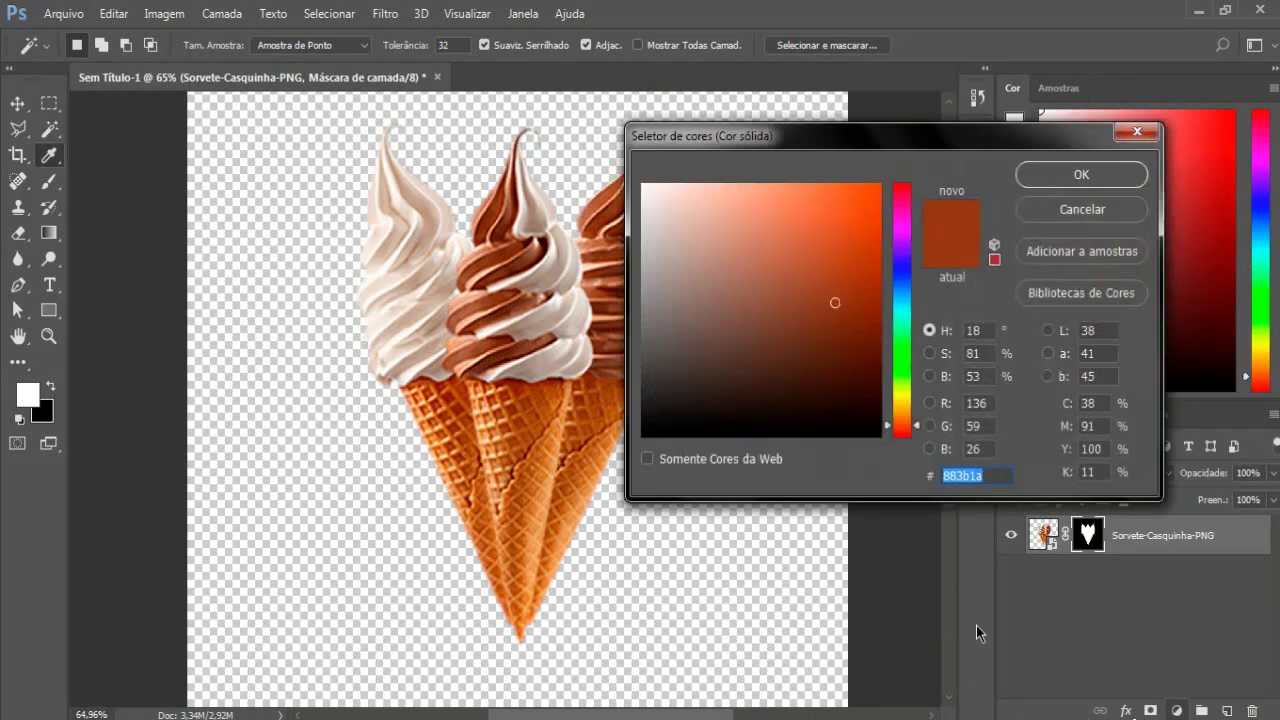
drag(913, 430, 913, 271)
drag(814, 192, 794, 189)
click(791, 190)
click(1077, 180)
key(w)
drag(1194, 537, 1168, 612)
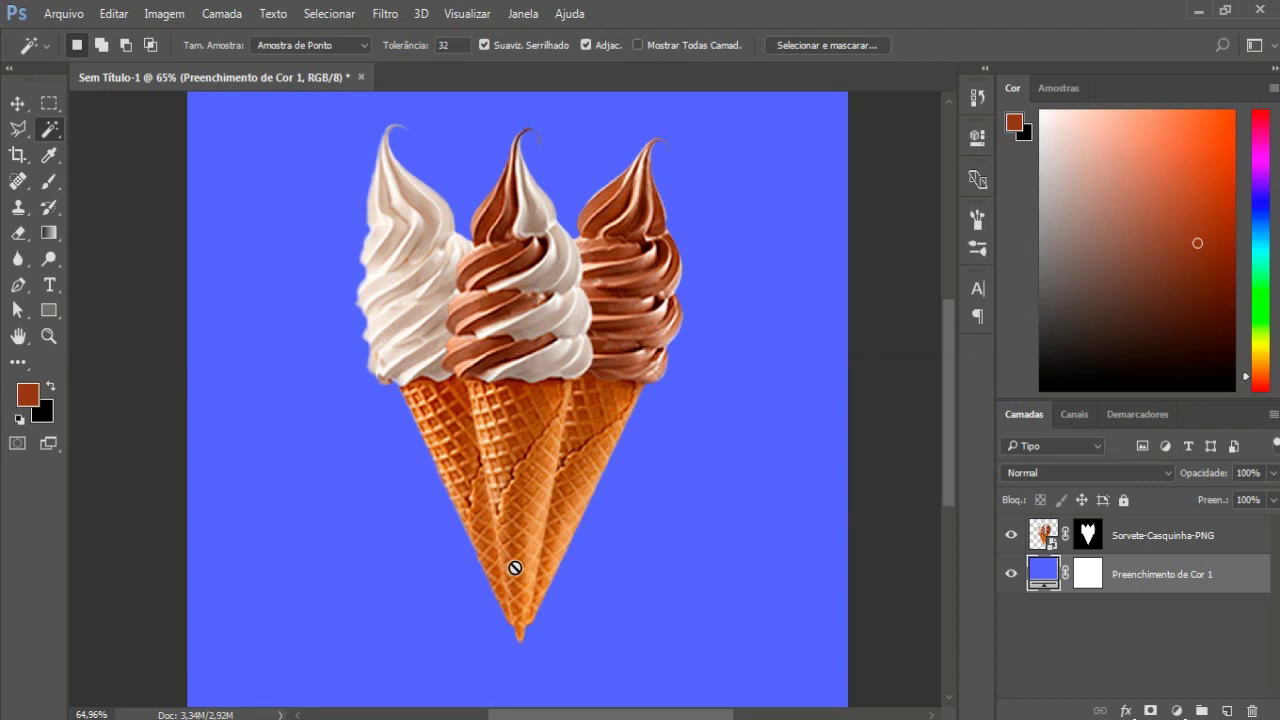
Scale down the ice cream layer and reposition it in the middle of the blue canvas.
key(v)
drag(498, 454, 496, 490)
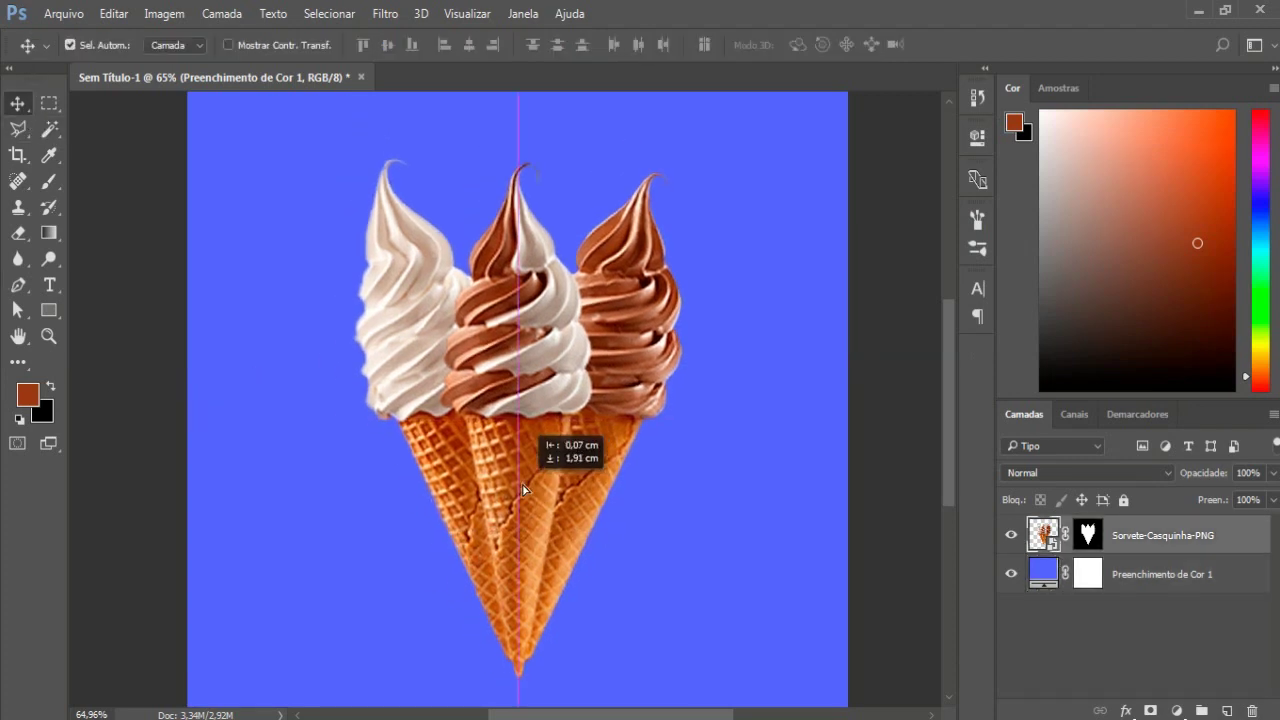
key(ctrl+t)
scroll(520, 490, down, 2)
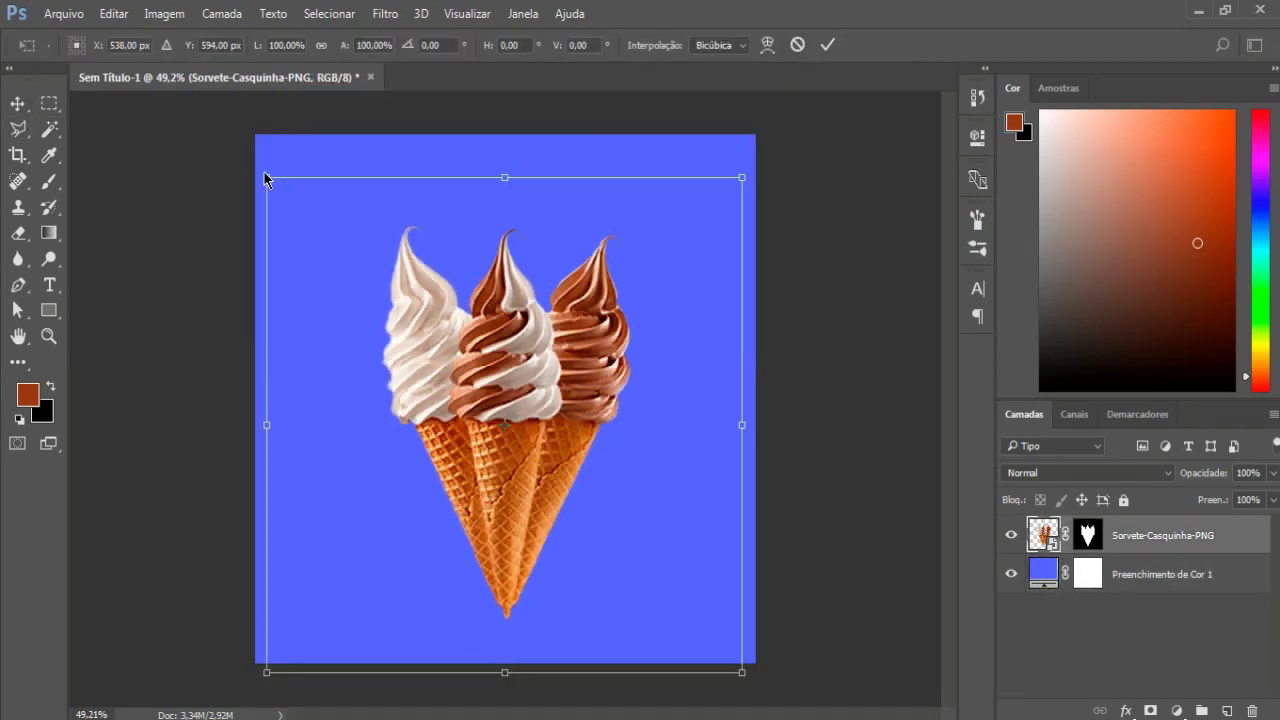
drag(263, 175, 323, 225)
drag(741, 672, 693, 605)
drag(520, 467, 506, 429)
click(828, 44)
Create a new layer above the blue fill and draw a white-to-transparent radial gradient behind the cones.
click(1150, 589)
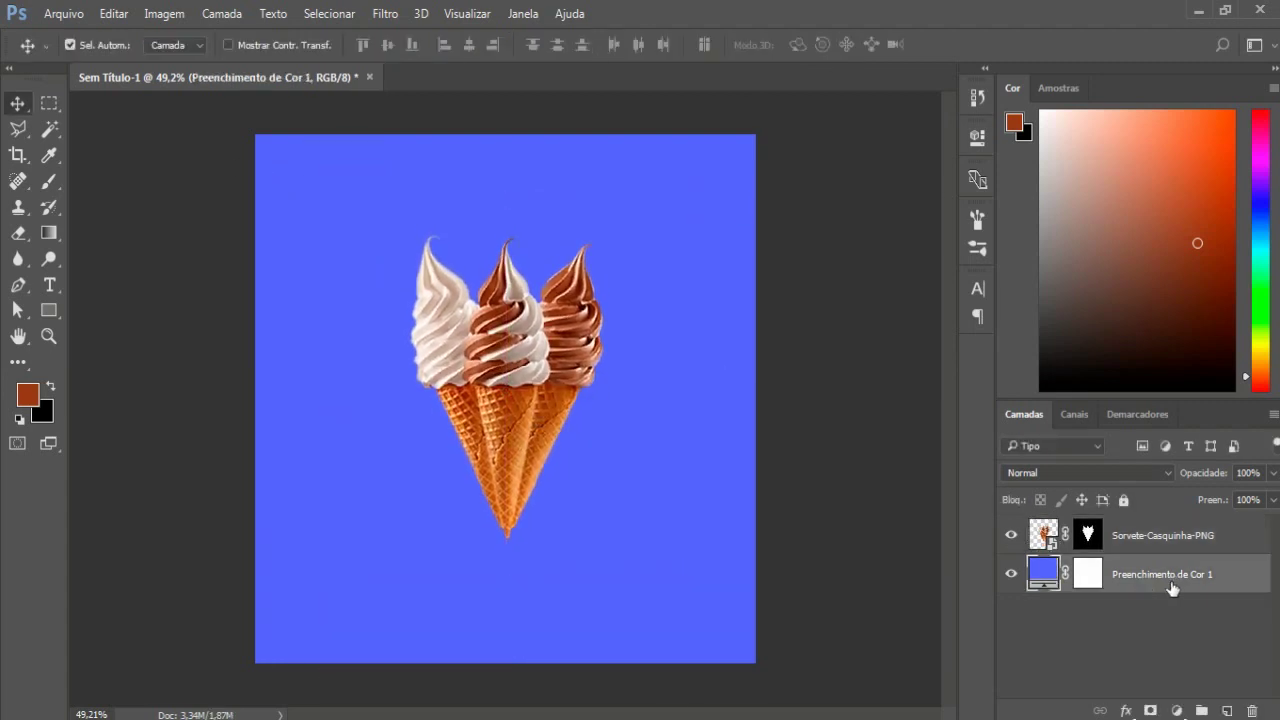
click(1227, 710)
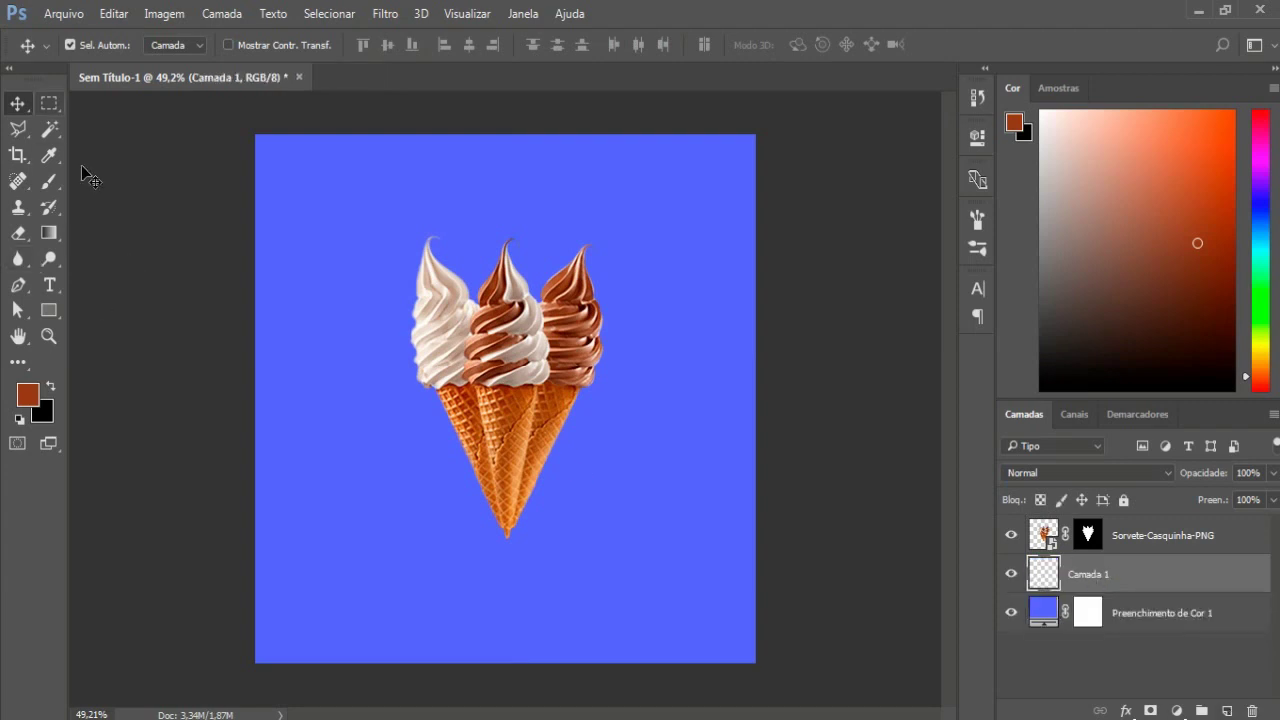
click(48, 232)
click(19, 418)
click(51, 387)
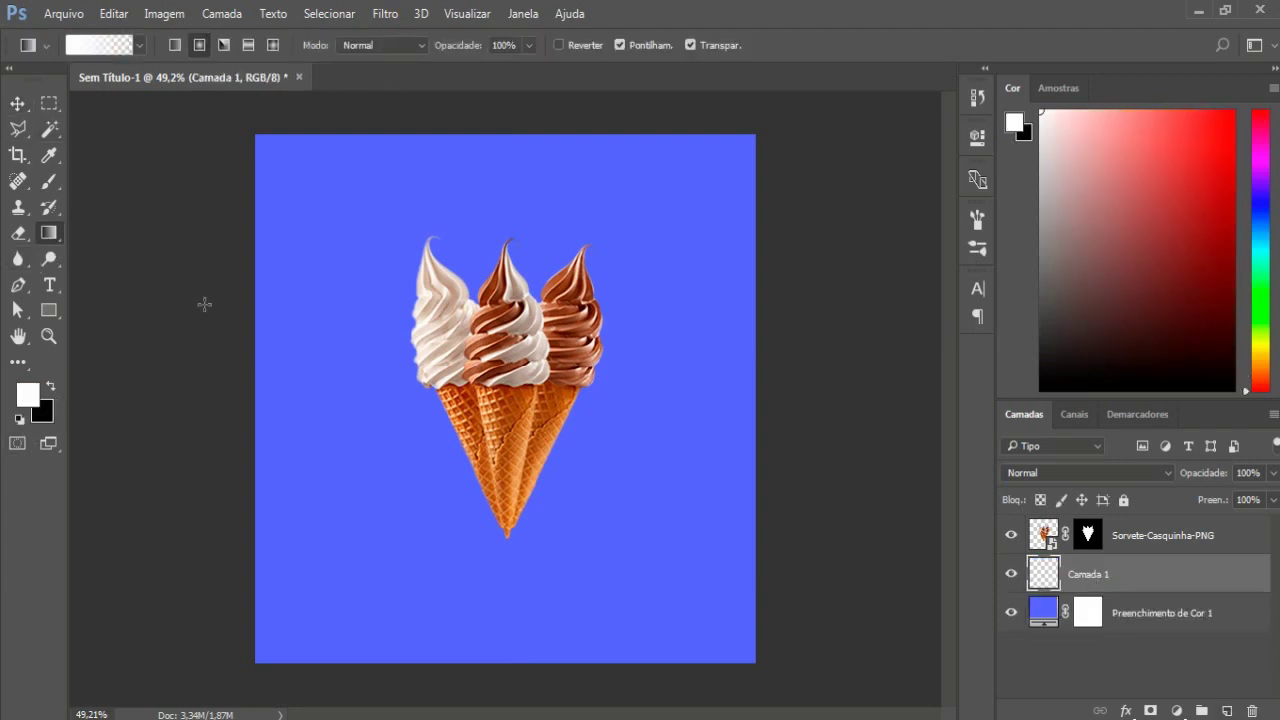
drag(597, 423, 597, 423)
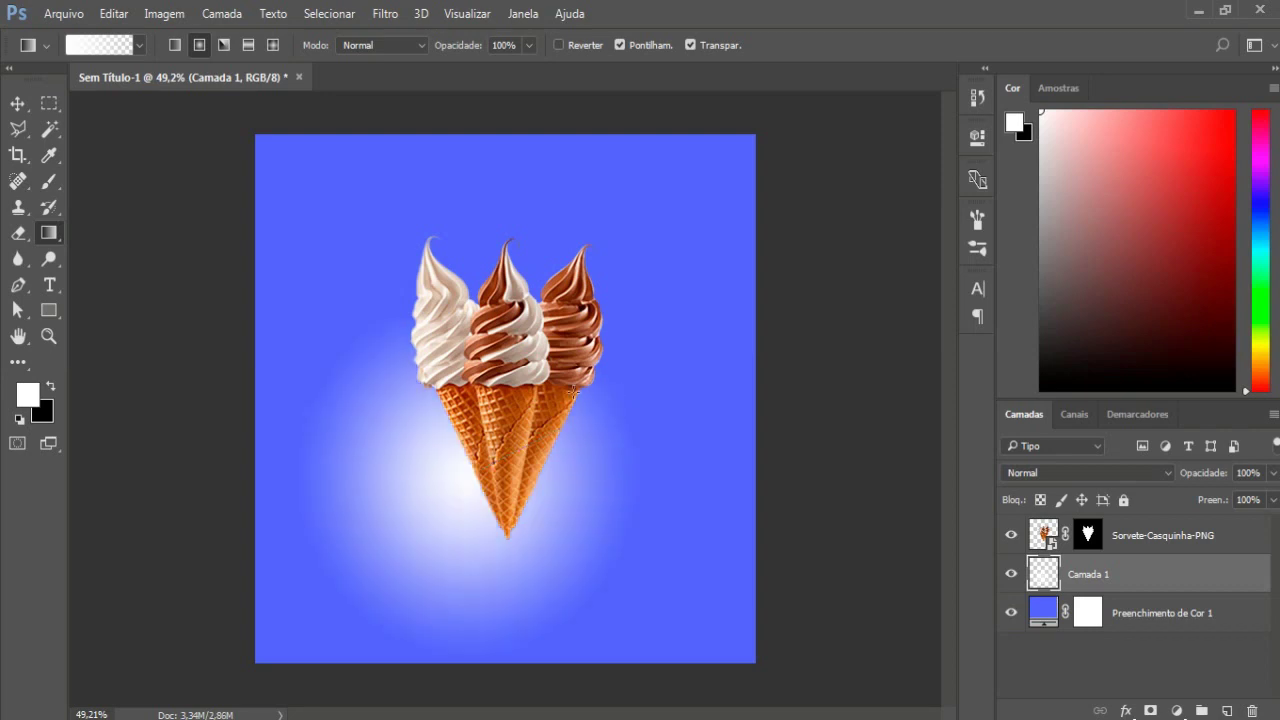
Centre the white glow behind the ice cream and enlarge it to about 120% width and 127% height.
key(v)
drag(477, 510, 512, 417)
key(ctrl+t)
drag(334, 217, 316, 190)
drag(678, 580, 709, 619)
drag(716, 202, 722, 175)
mouse_move(317, 619)
mouse_down()
mouse_move(311, 598)
mouse_move(309, 630)
mouse_up()
key(Return)
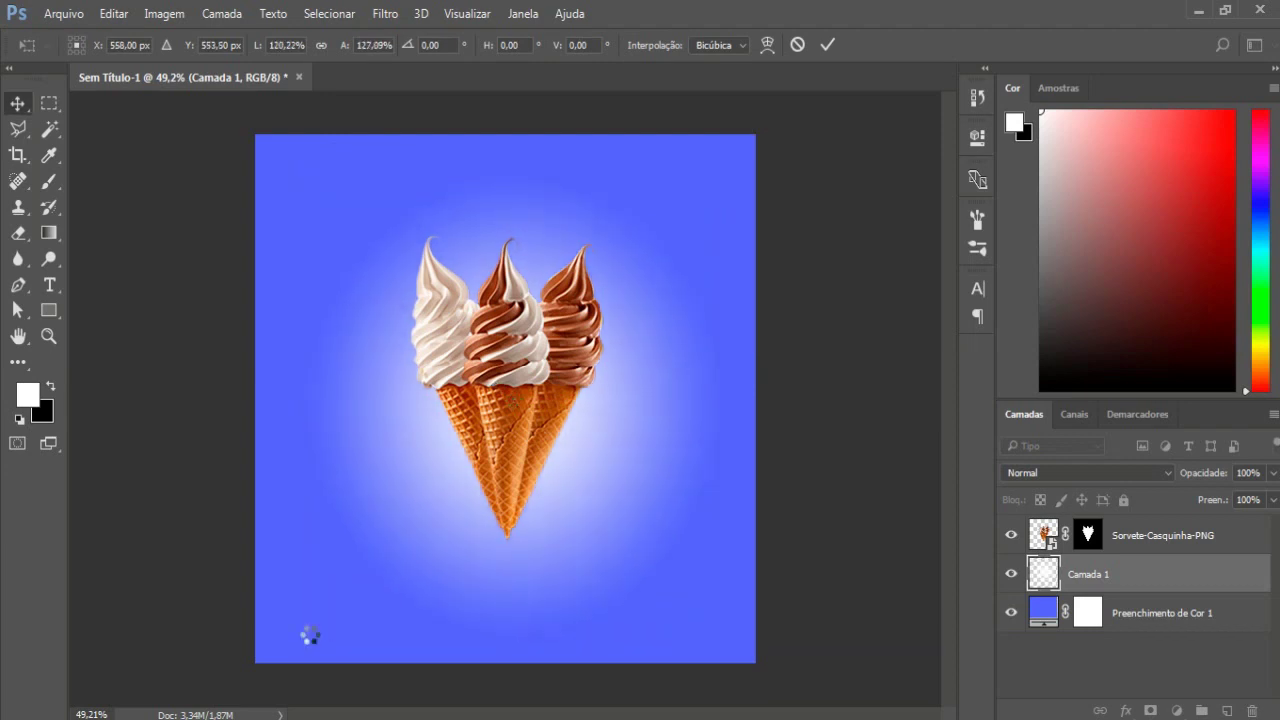
Move the ice cream slightly down so it sits centred over the white glow.
click(519, 470)
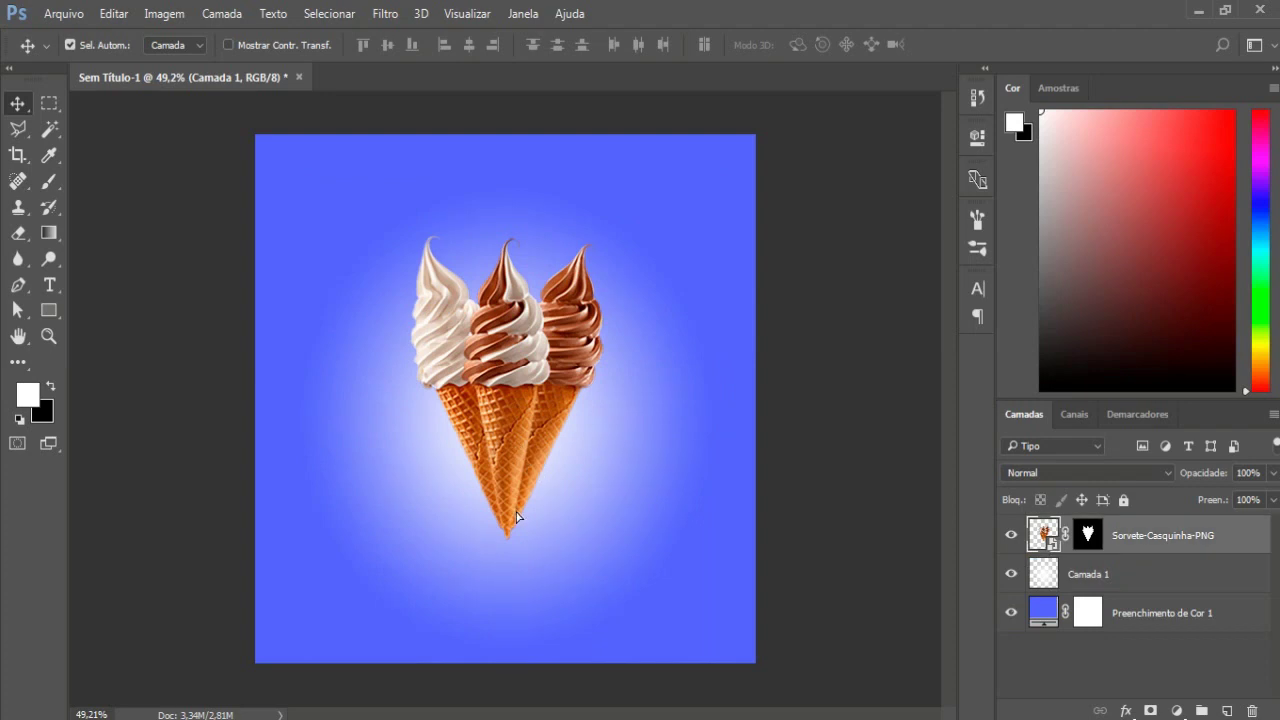
click(680, 290)
drag(510, 400, 507, 430)
Duplicate the white glow layer and convert both glow layers into a single smart object.
click(1138, 575)
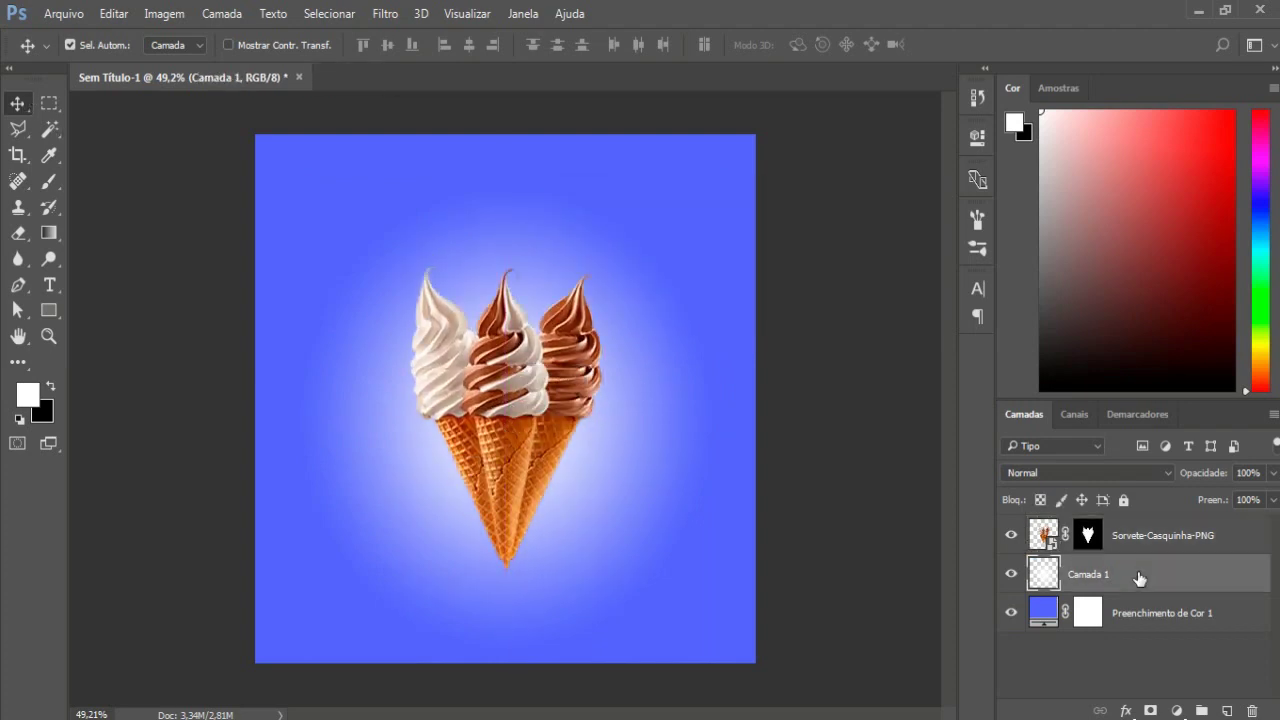
key(ctrl+j)
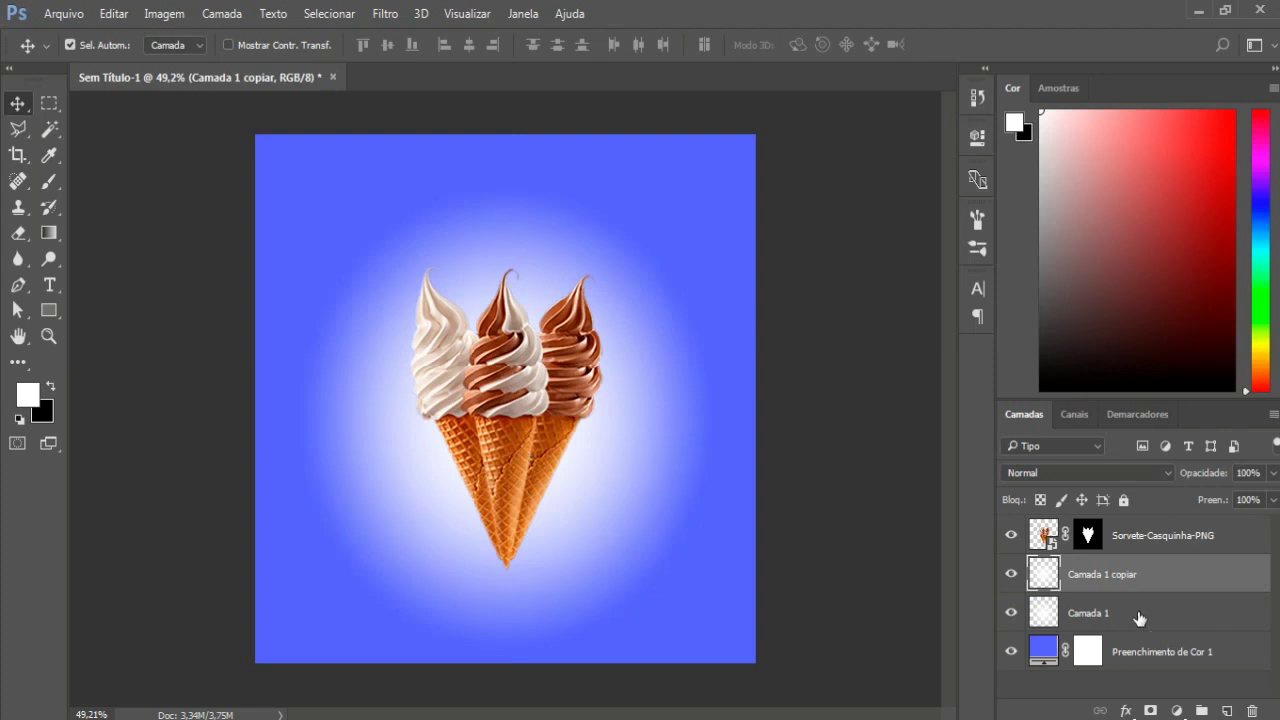
shift+click(1140, 618)
right_click(1140, 618)
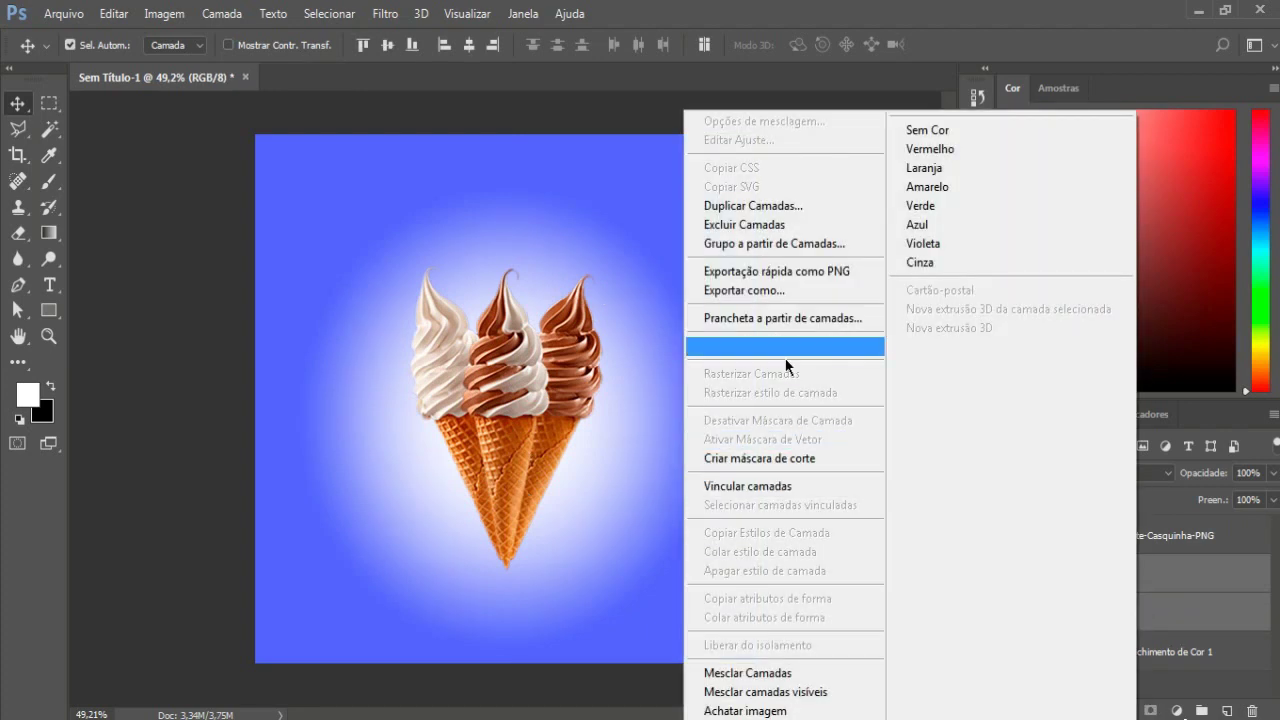
click(812, 345)
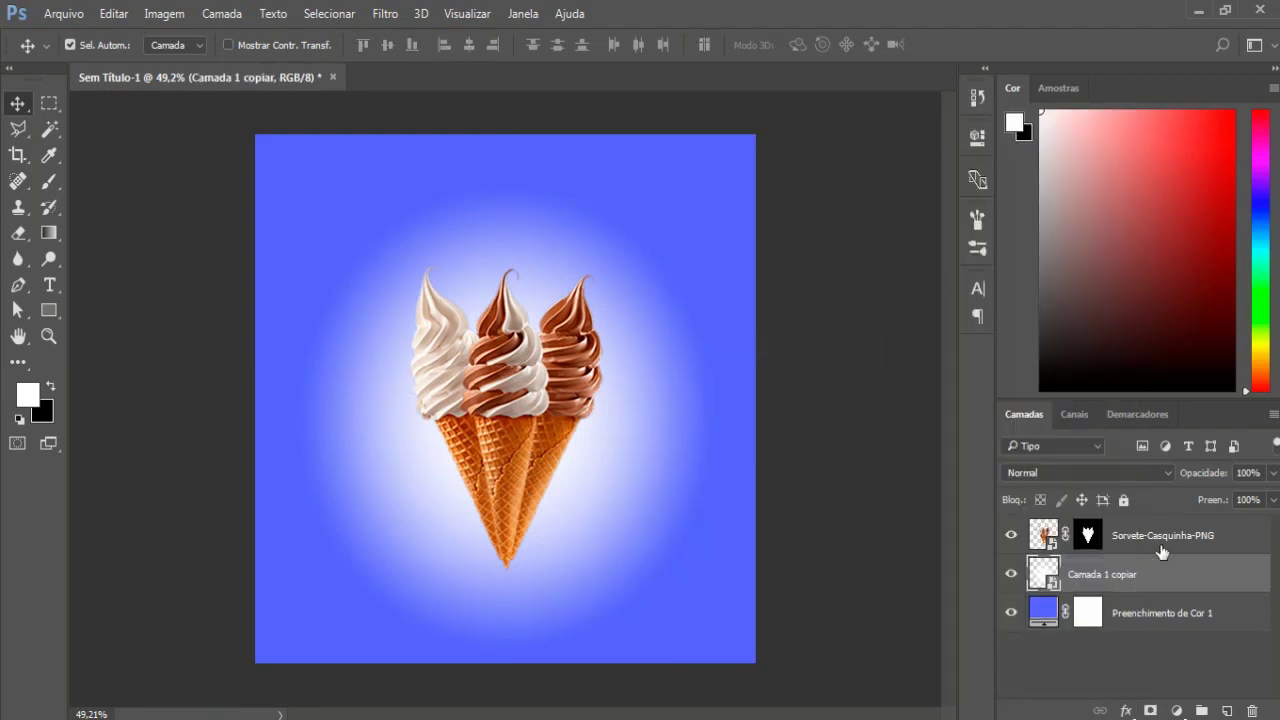
Apply the Dust & Scratches filter to the glow smart object with a radius of 2 pixels and a threshold of 2 levels.
click(405, 12)
mouse_move(591, 351)
click(755, 401)
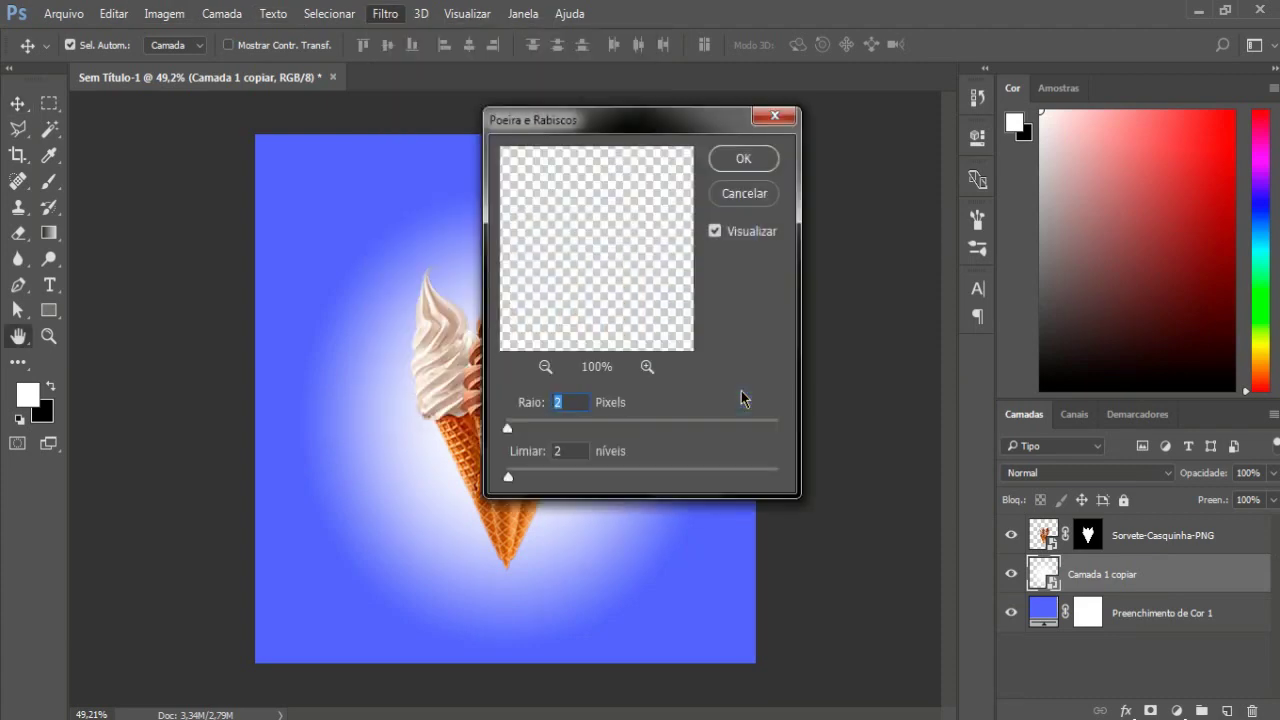
click(760, 162)
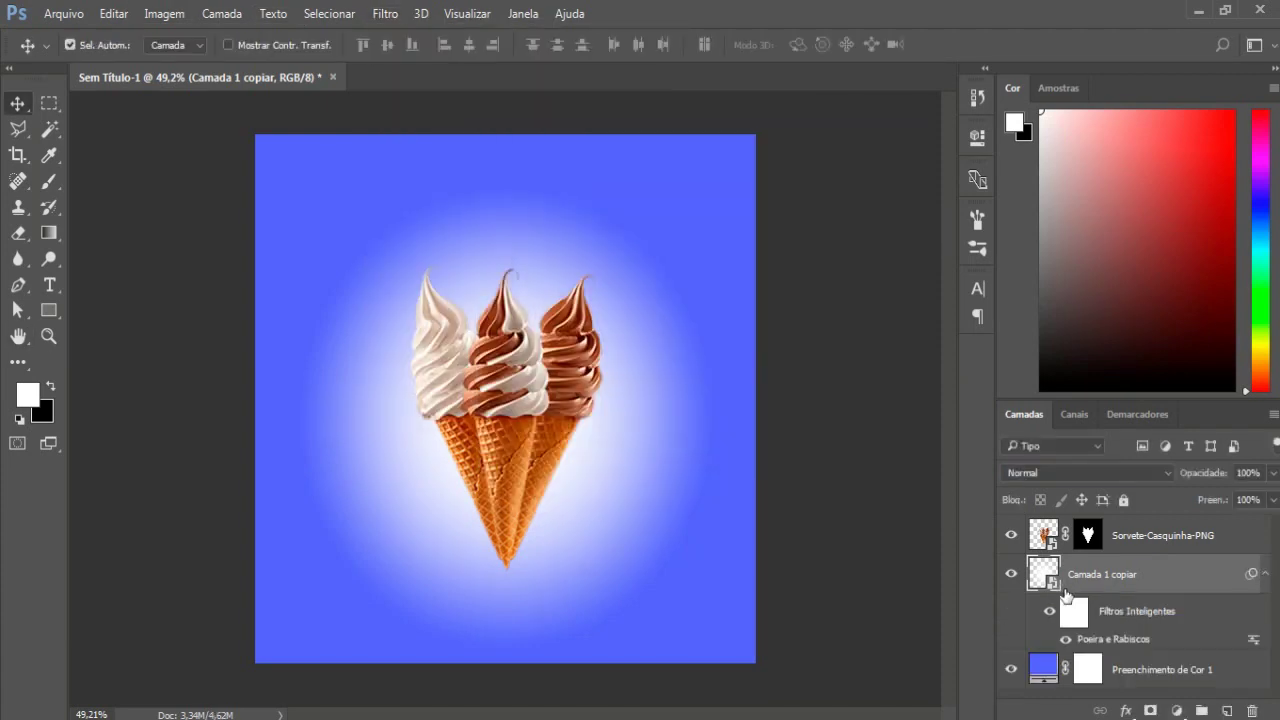
Sharpen the ice cream layer with an Unsharp Mask of 272% amount, 0.5 pixel radius and threshold 0.
click(1160, 537)
click(386, 14)
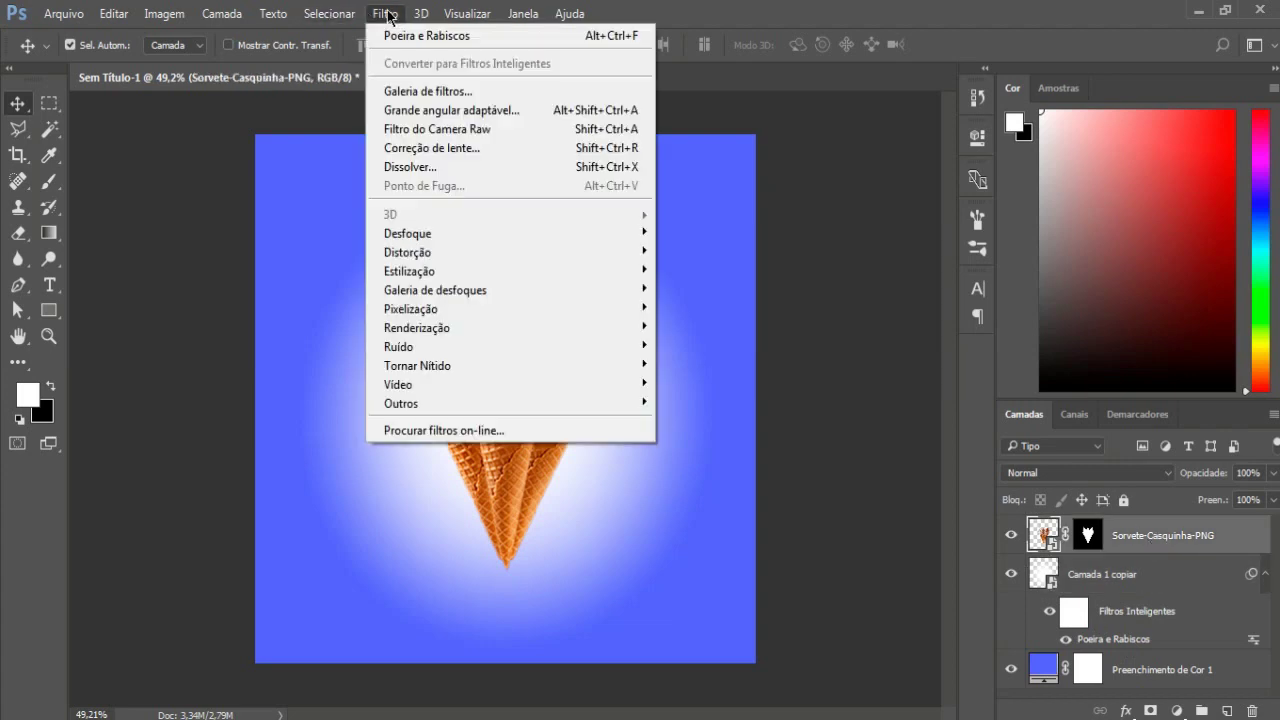
mouse_move(466, 363)
click(767, 388)
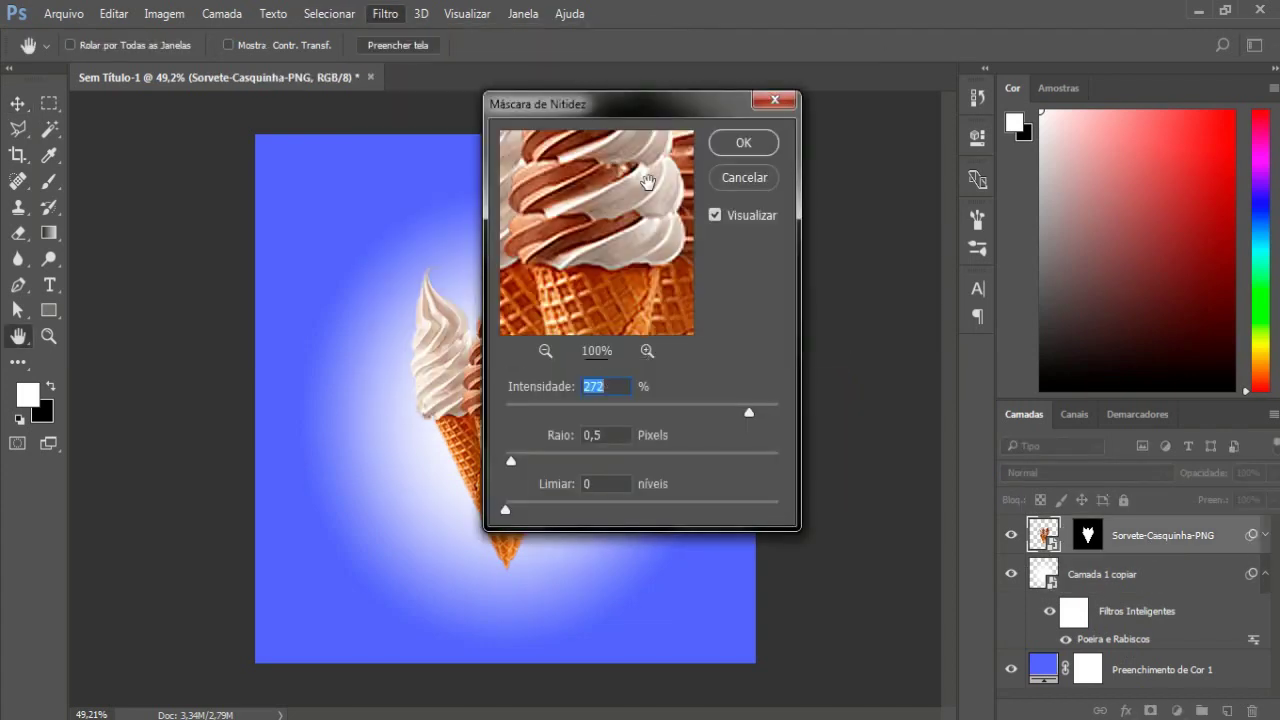
click(743, 139)
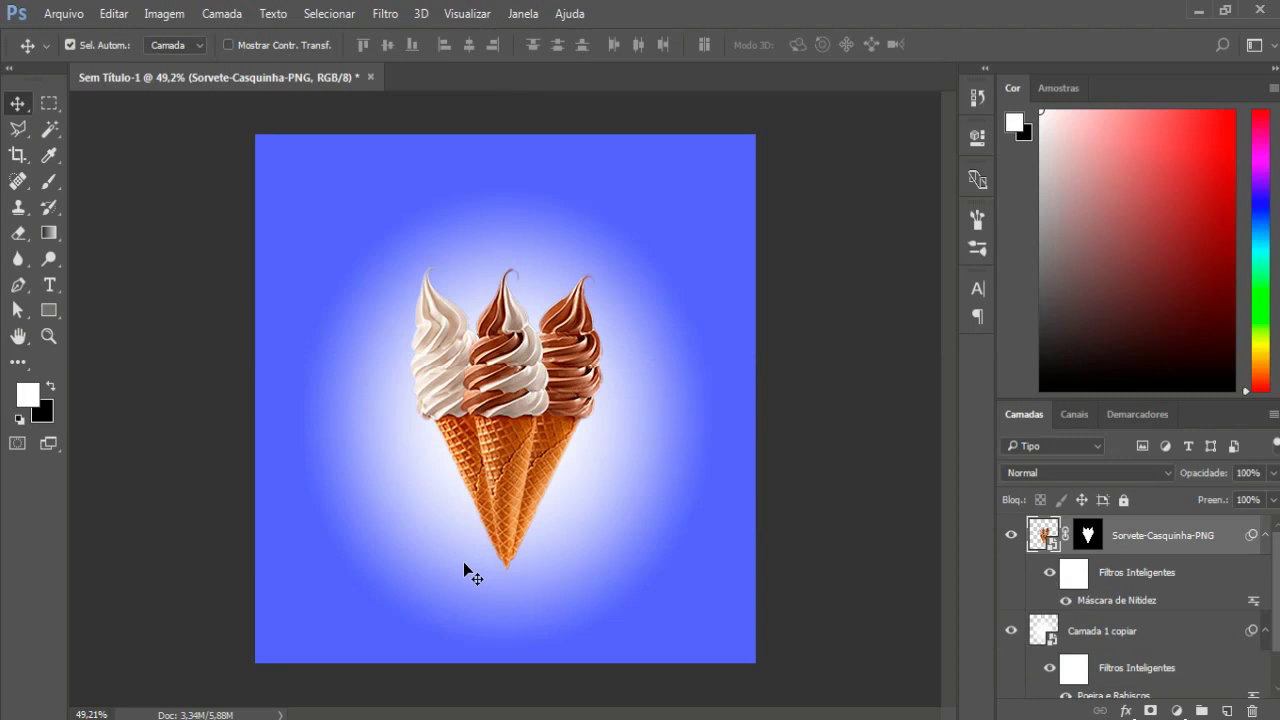
Move the ice cream slightly down within the white glow.
scroll(1230, 558, down, 1)
scroll(1085, 537, up, 1)
drag(530, 464, 531, 475)
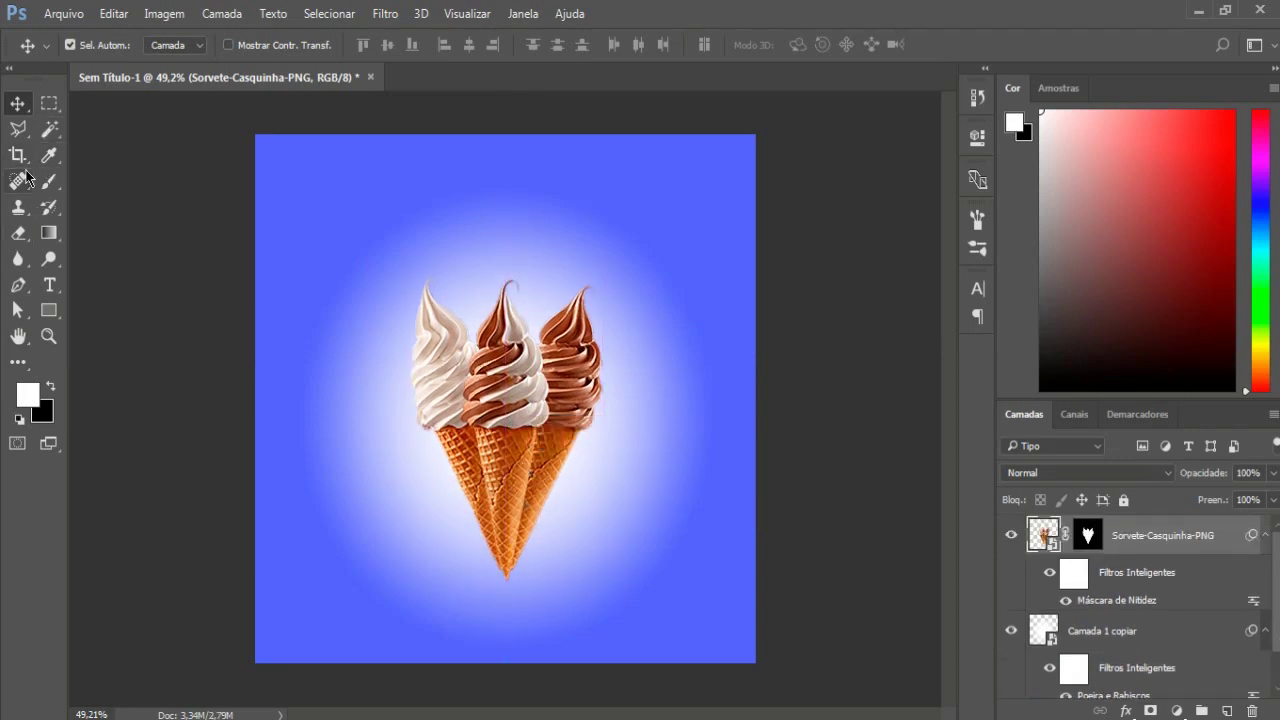
Start a title near the canvas's upper-left corner with the white word "Sorvete" in Comic Sans MS Bold, 60 pt.
click(49, 285)
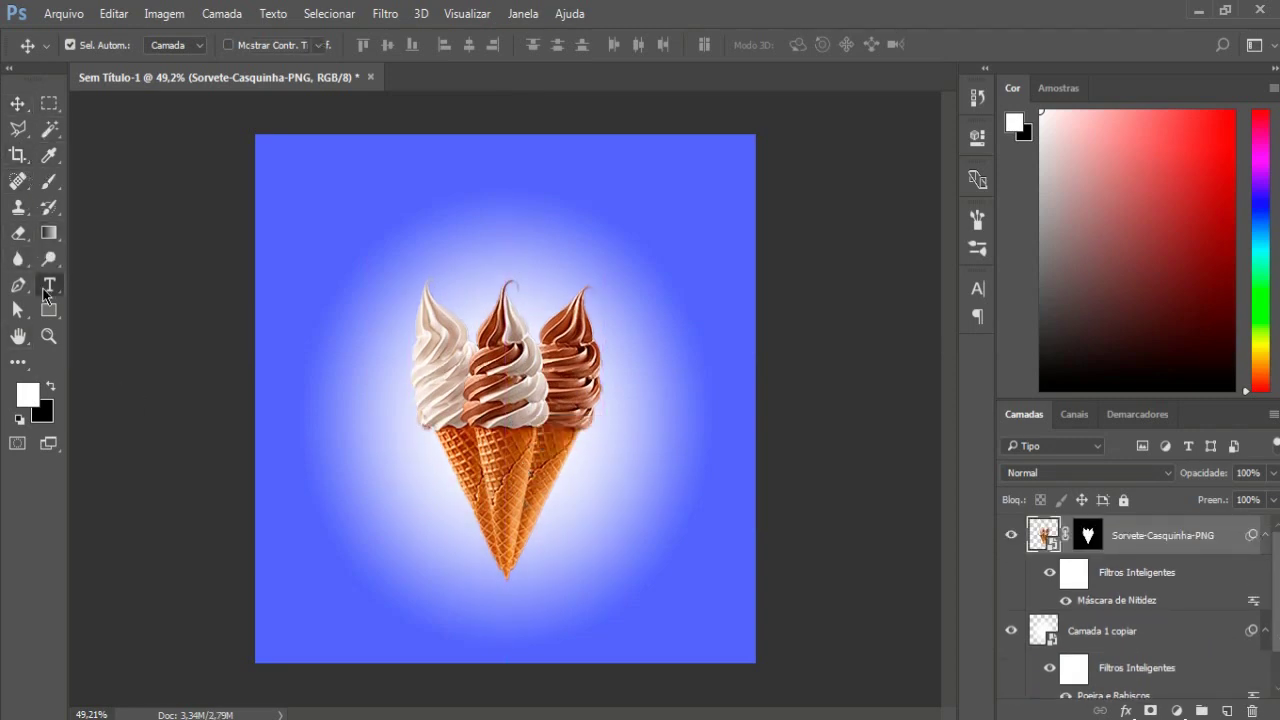
click(343, 199)
text(Sorvete)
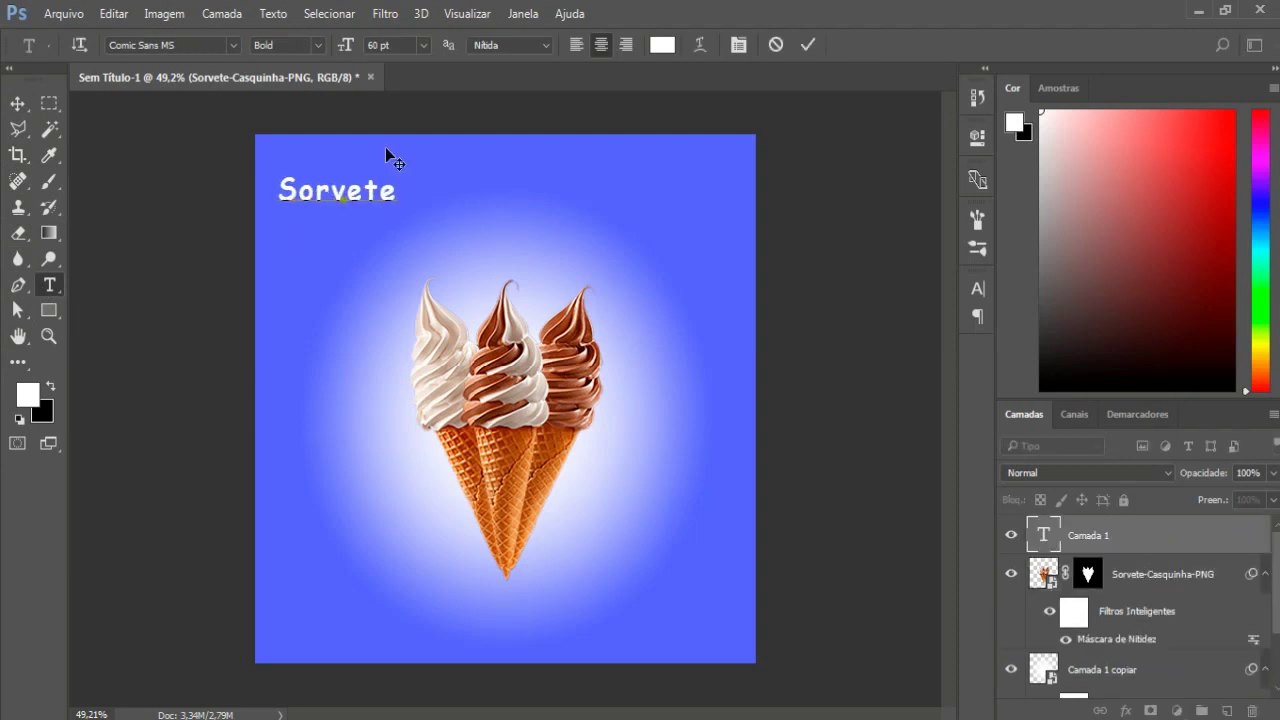
Continue the title with the word "de" in a chocolate brown sampled from the ice cream.
click(662, 45)
mouse_move(567, 333)
mouse_down()
mouse_move(604, 298)
mouse_move(555, 326)
mouse_up()
click(567, 318)
click(1090, 178)
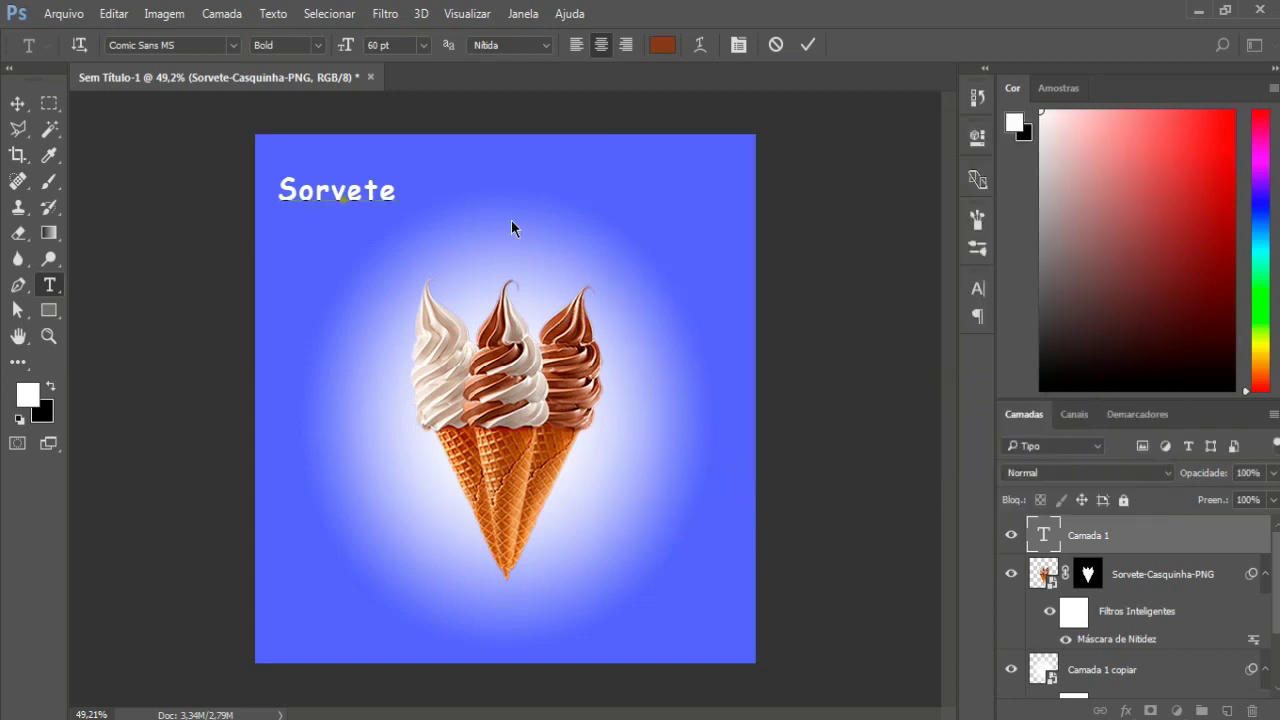
text(de)
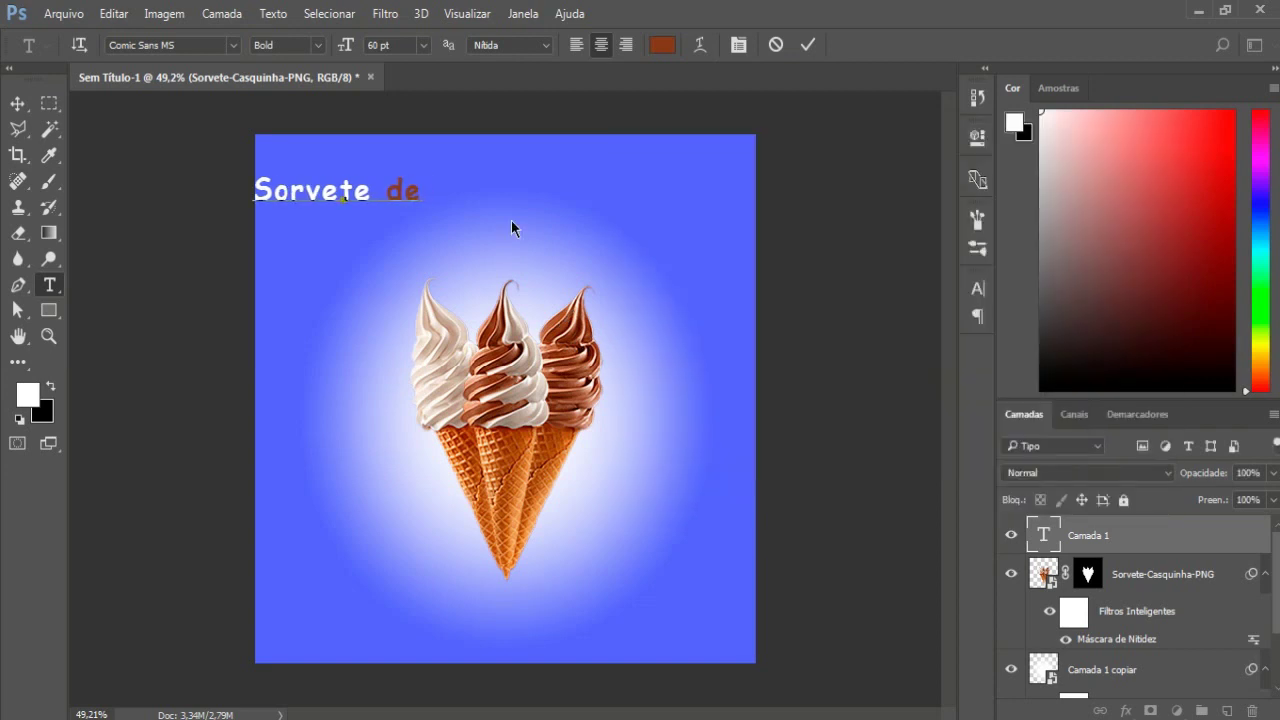
Complete the title with the word "casquinha" in a light orange sampled from the ice cream image.
click(660, 45)
click(553, 372)
click(1070, 180)
text(casquinha)
key(ctrl+Return)
Centre the title above the ice cream, widen it to about 129% and stretch it taller.
key(v)
drag(466, 200, 605, 194)
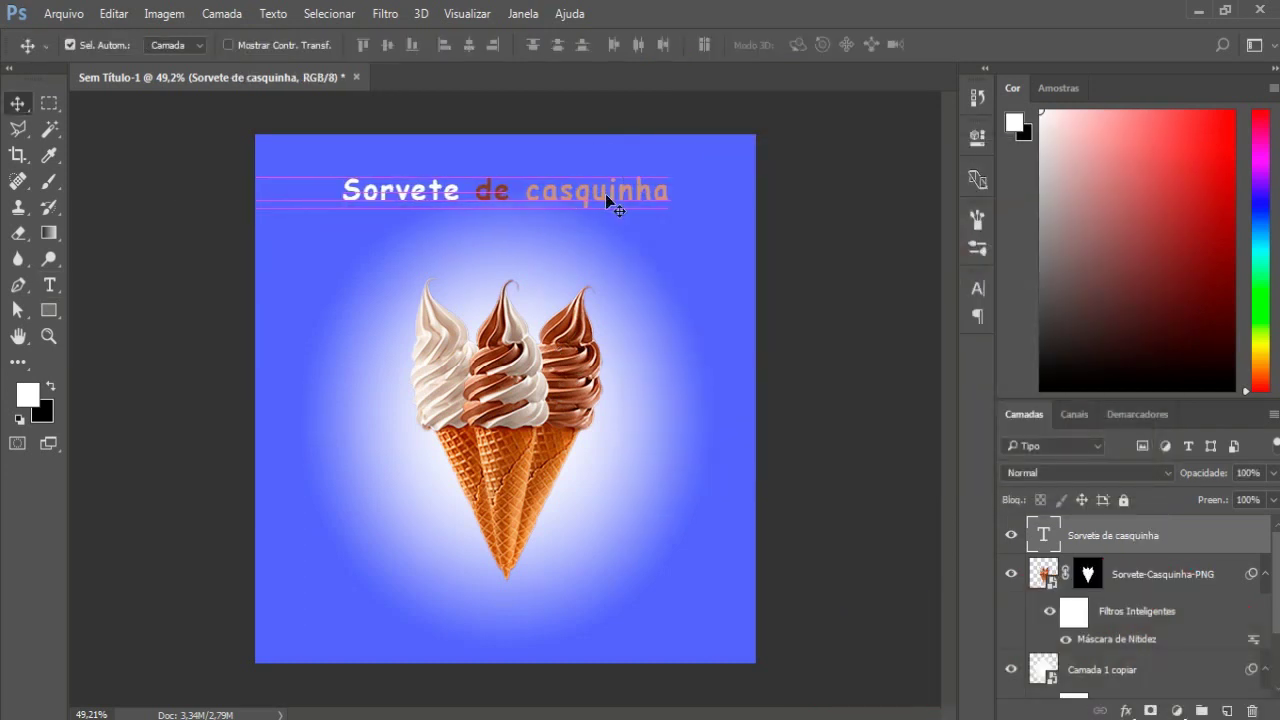
key(ctrl+t)
drag(337, 172, 298, 156)
drag(722, 210, 725, 218)
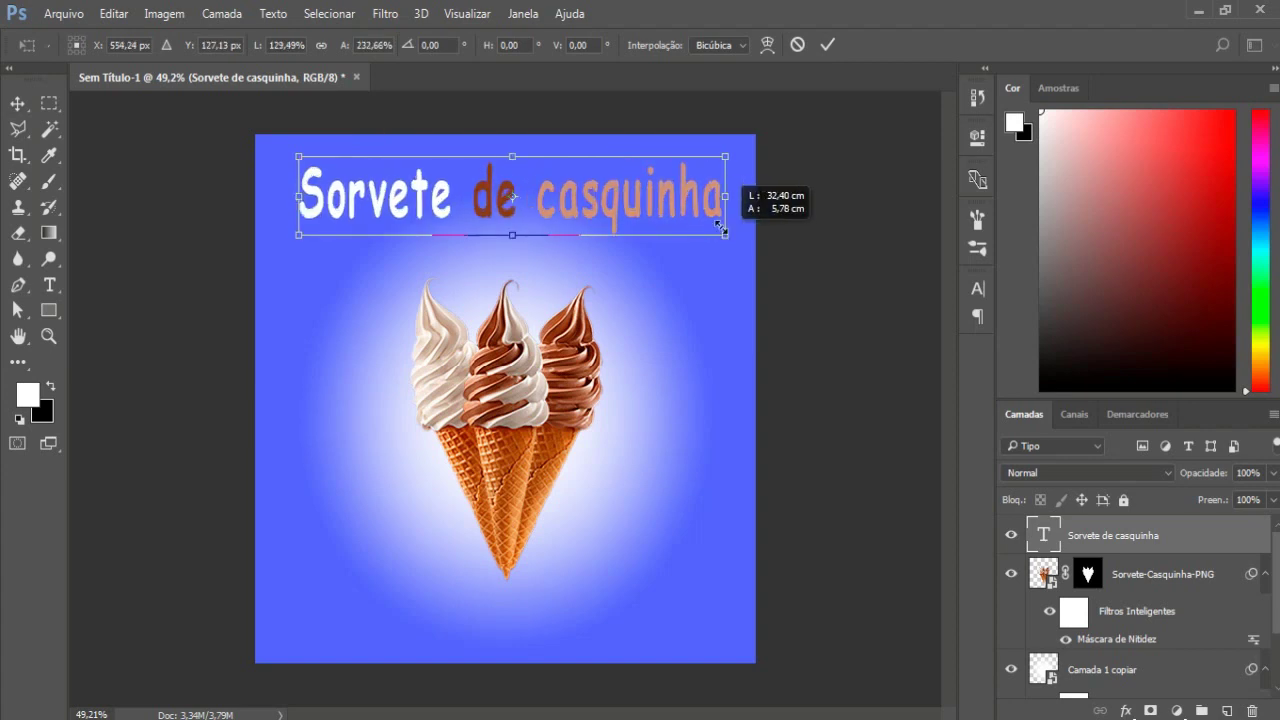
drag(530, 166, 531, 176)
click(827, 44)
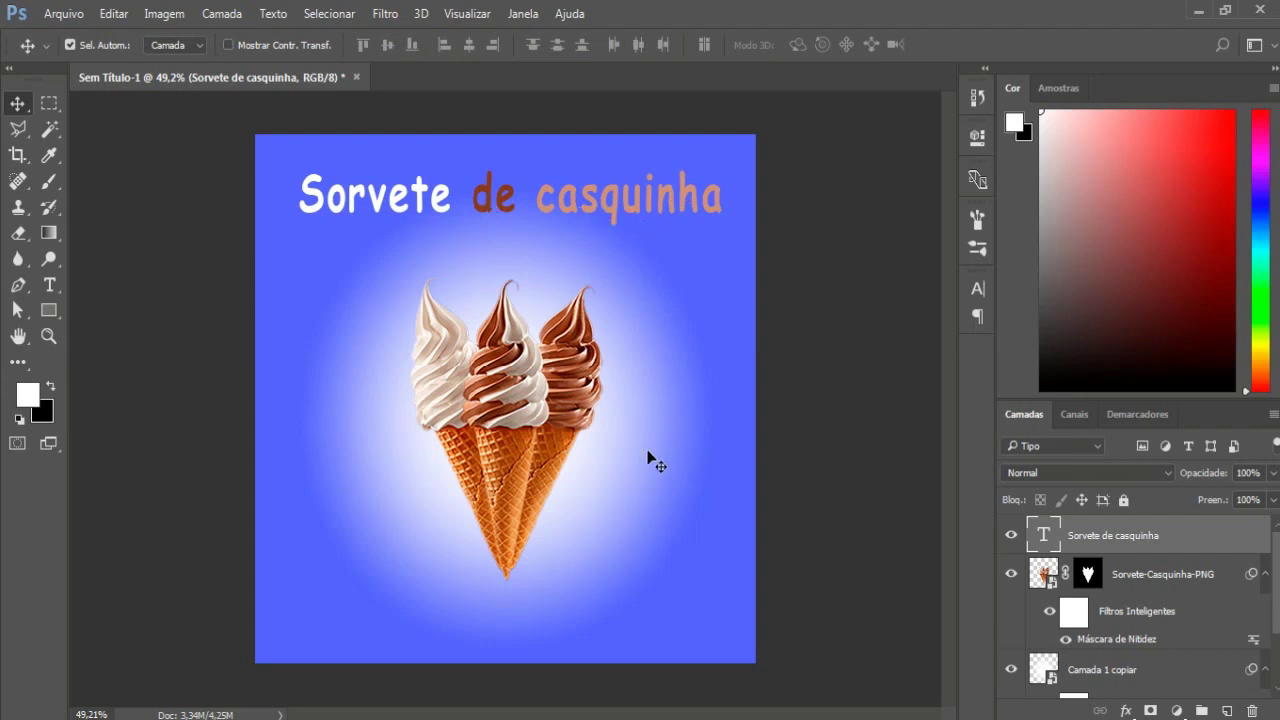
Convert the blue fill layer into a smart object and add 0.4% uniform monochromatic noise to it.
scroll(1277, 625, down, 3)
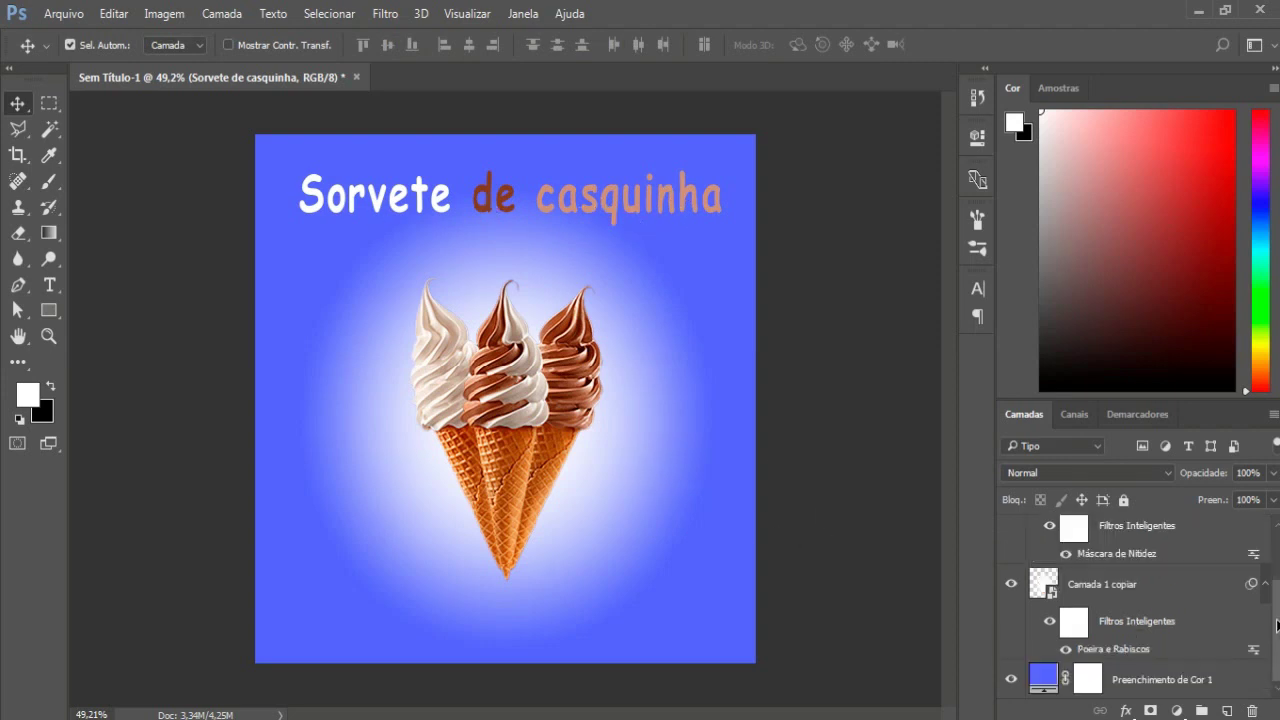
click(1136, 688)
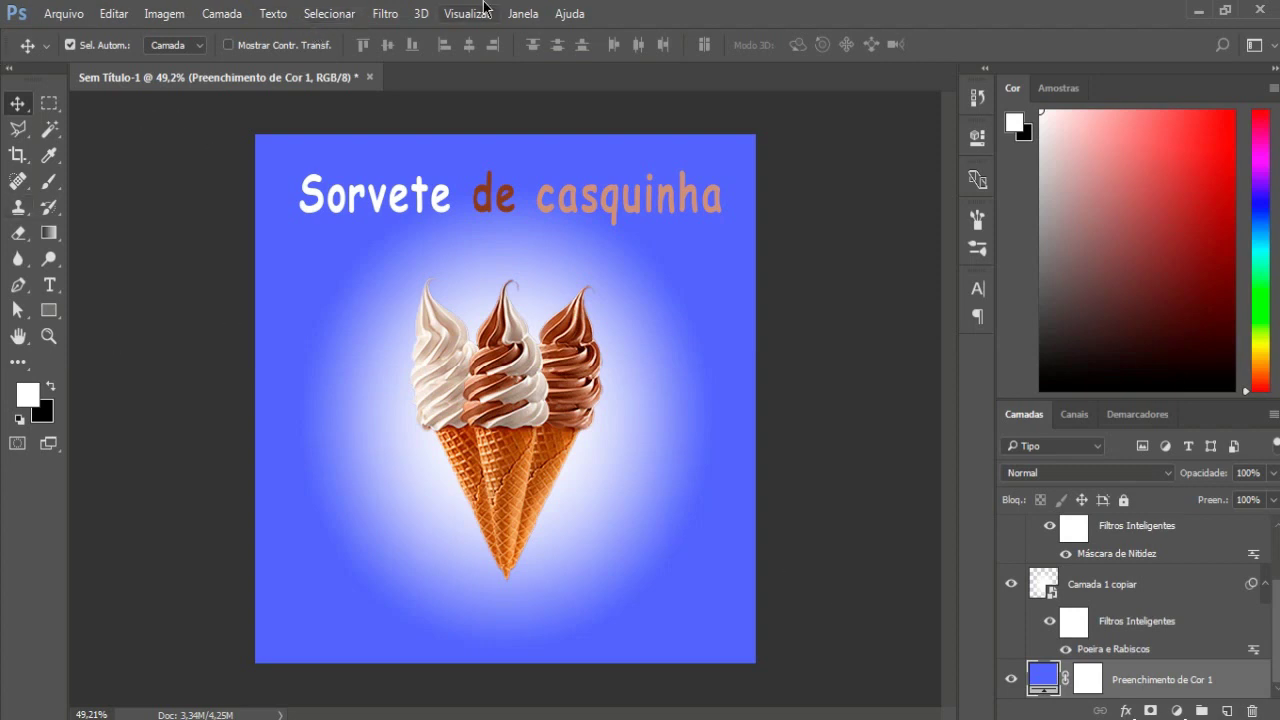
click(395, 16)
mouse_move(615, 350)
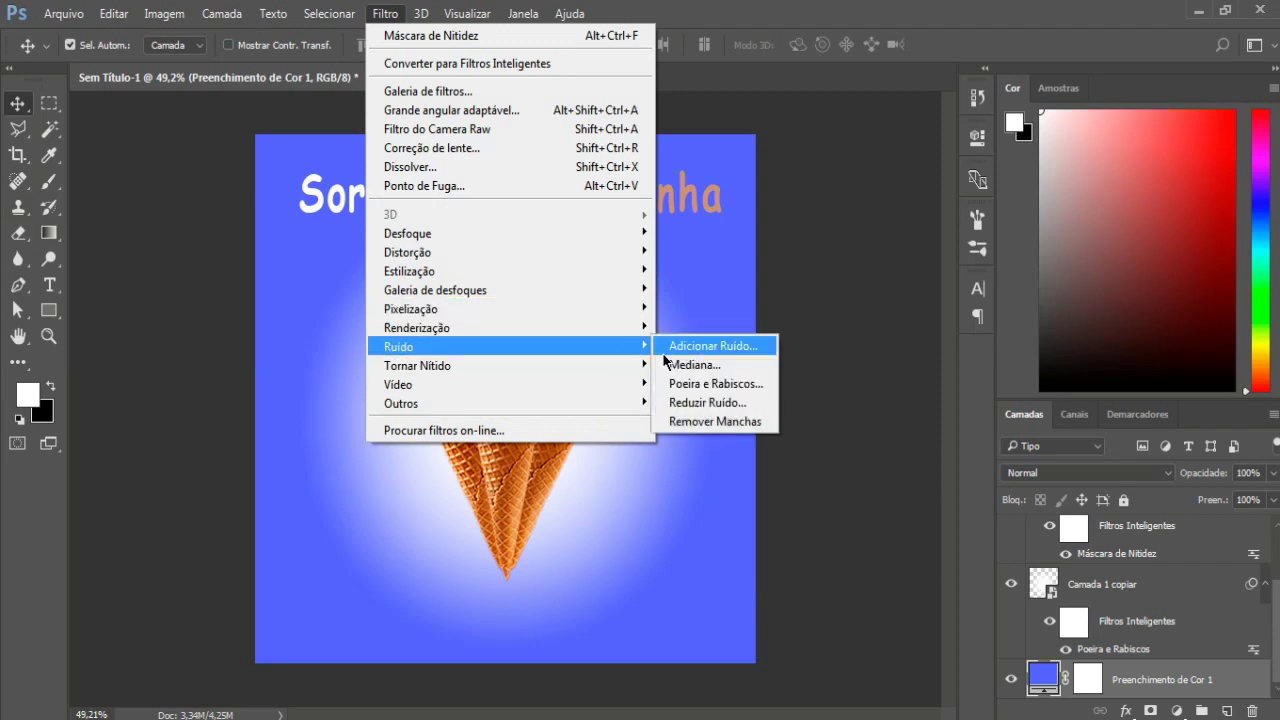
click(749, 352)
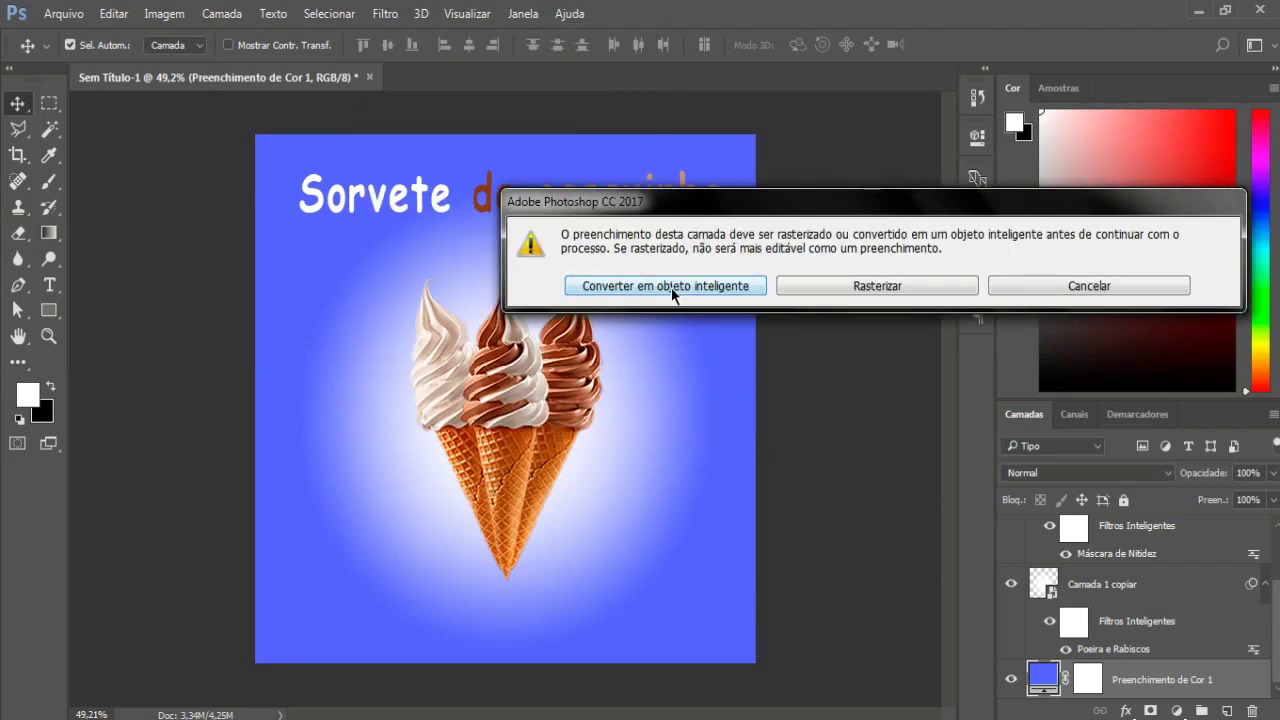
click(673, 287)
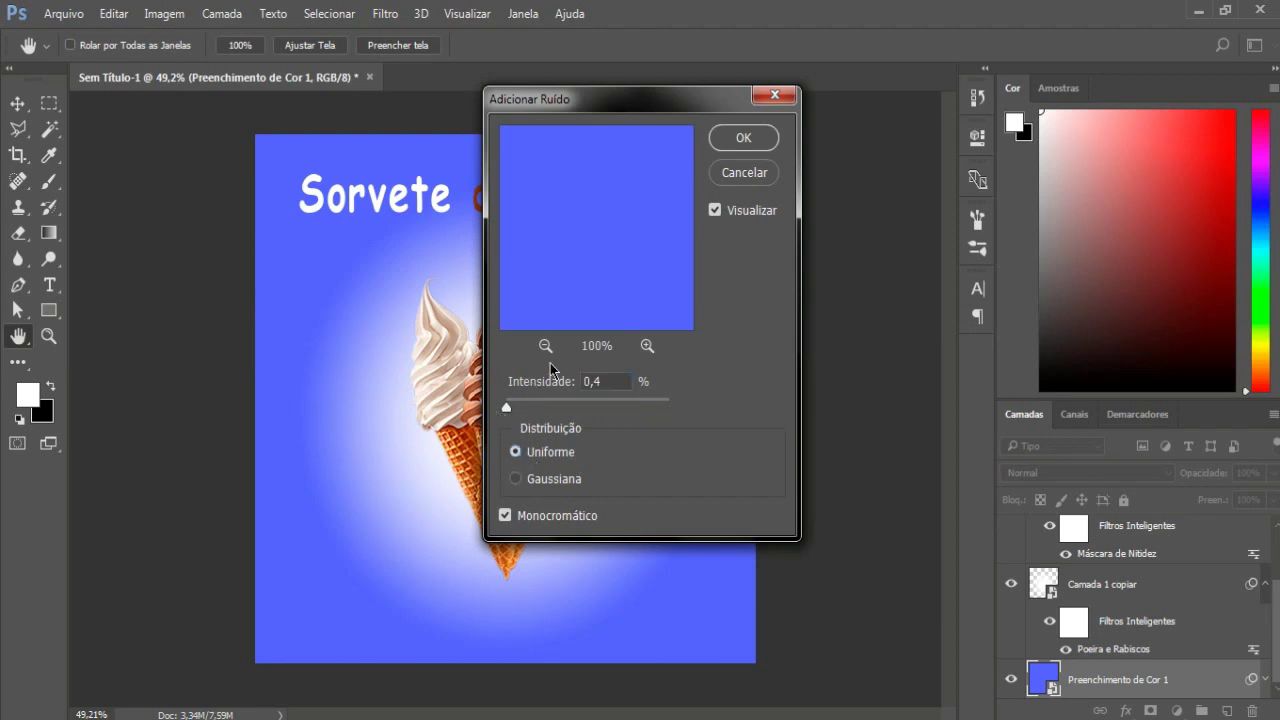
key(Return)
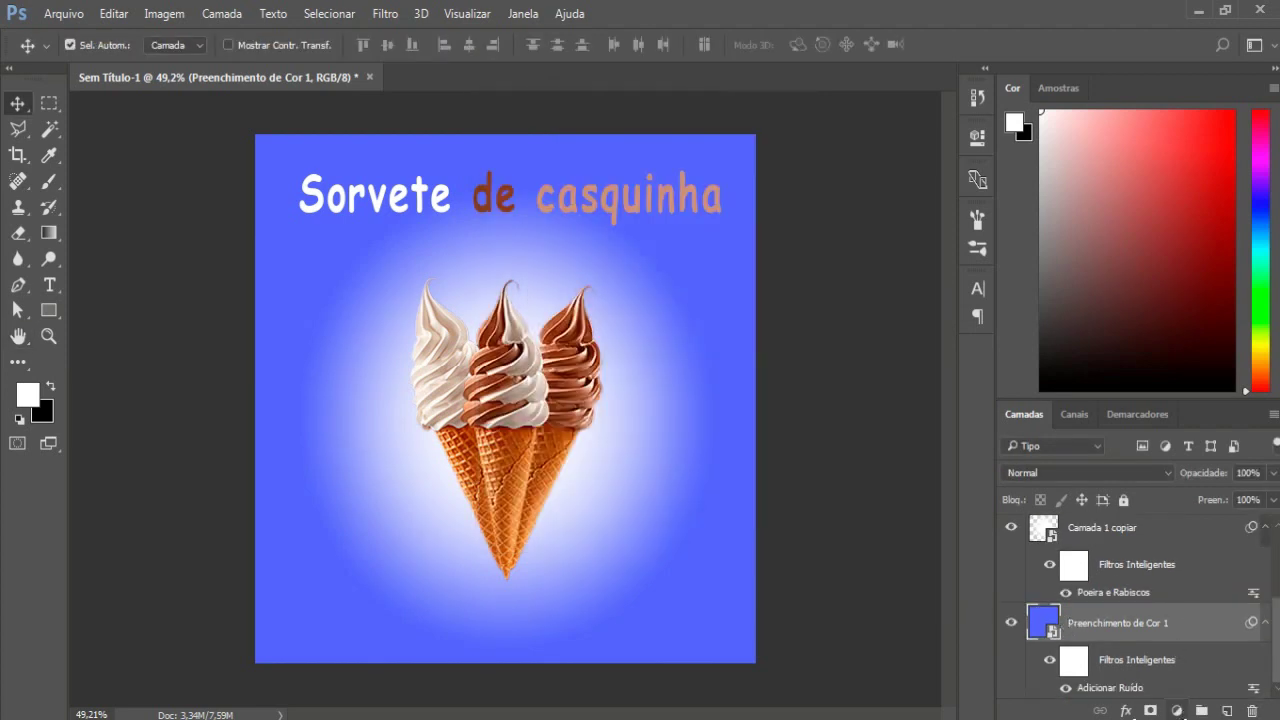
Add a layer mask to the blue fill layer, view the mask on its own and make black the foreground colour.
click(1150, 711)
click(15, 263)
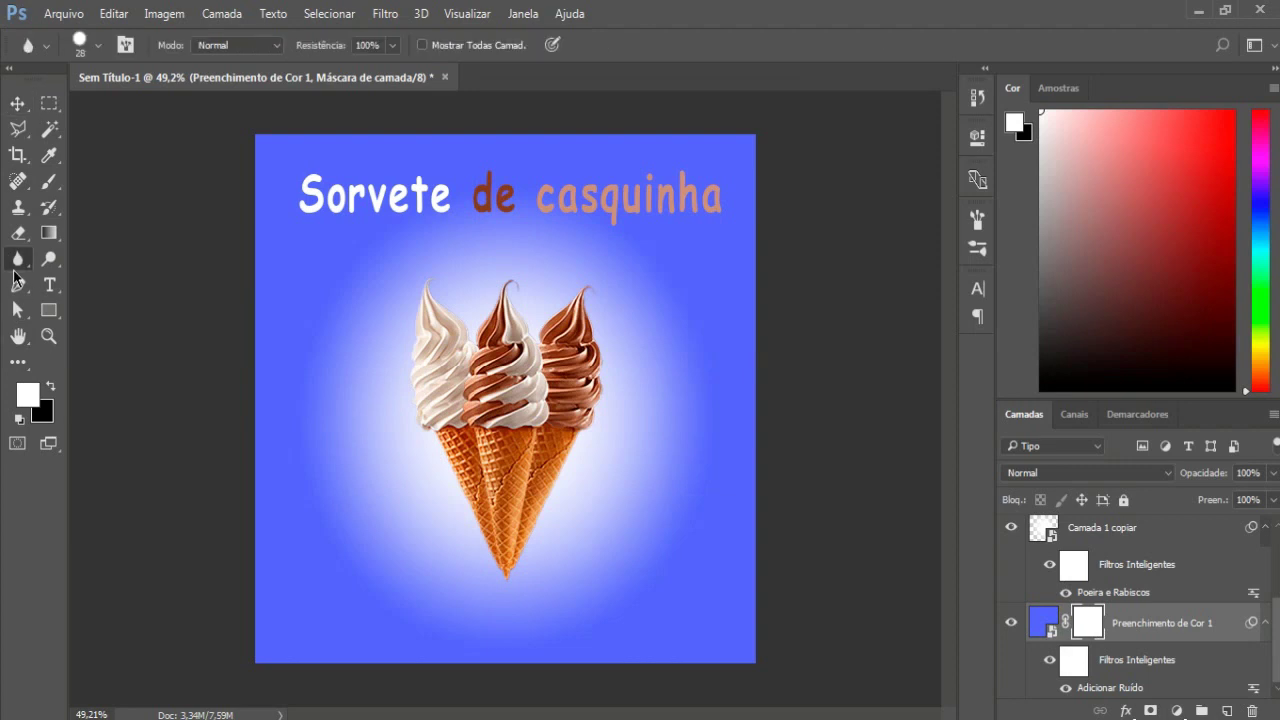
alt+click(1087, 624)
click(50, 386)
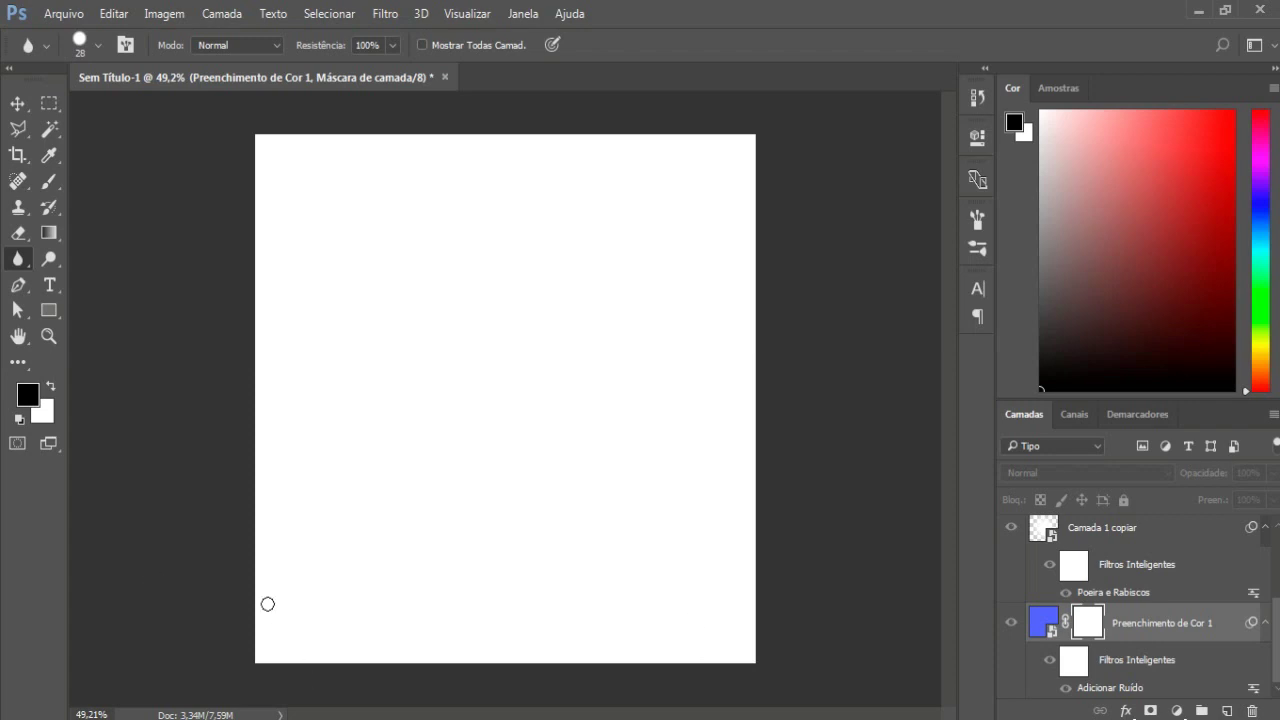
alt+click(1093, 627)
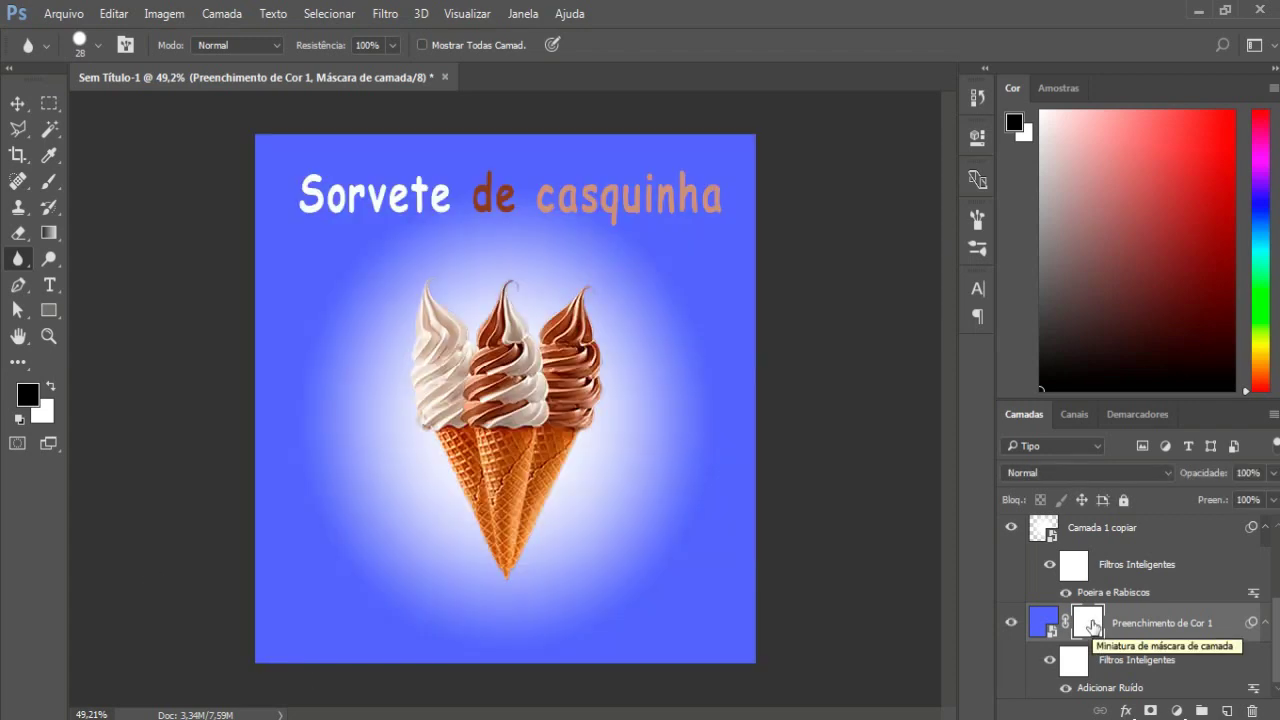
Toggle the blue layer's mask off and on, load it as a selection, and clear the selection.
shift+click(1093, 627)
ctrl+click(1093, 627)
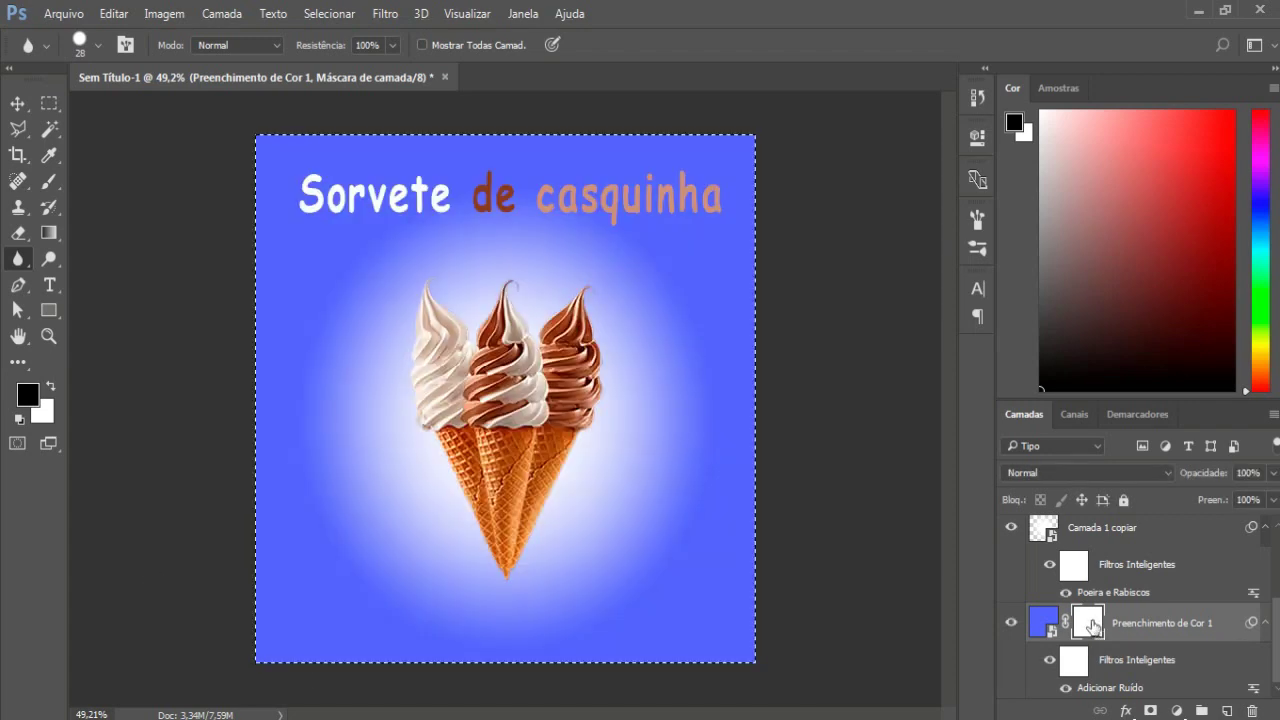
shift+click(1093, 627)
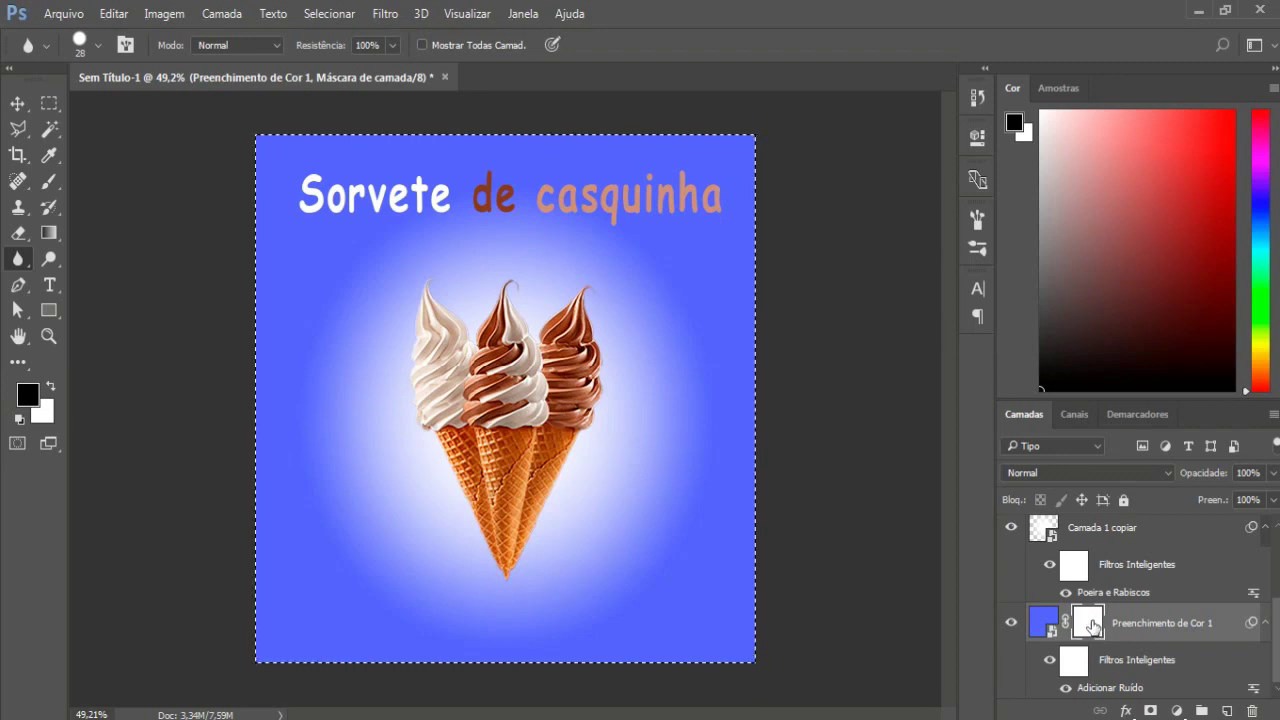
alt+click(1093, 627)
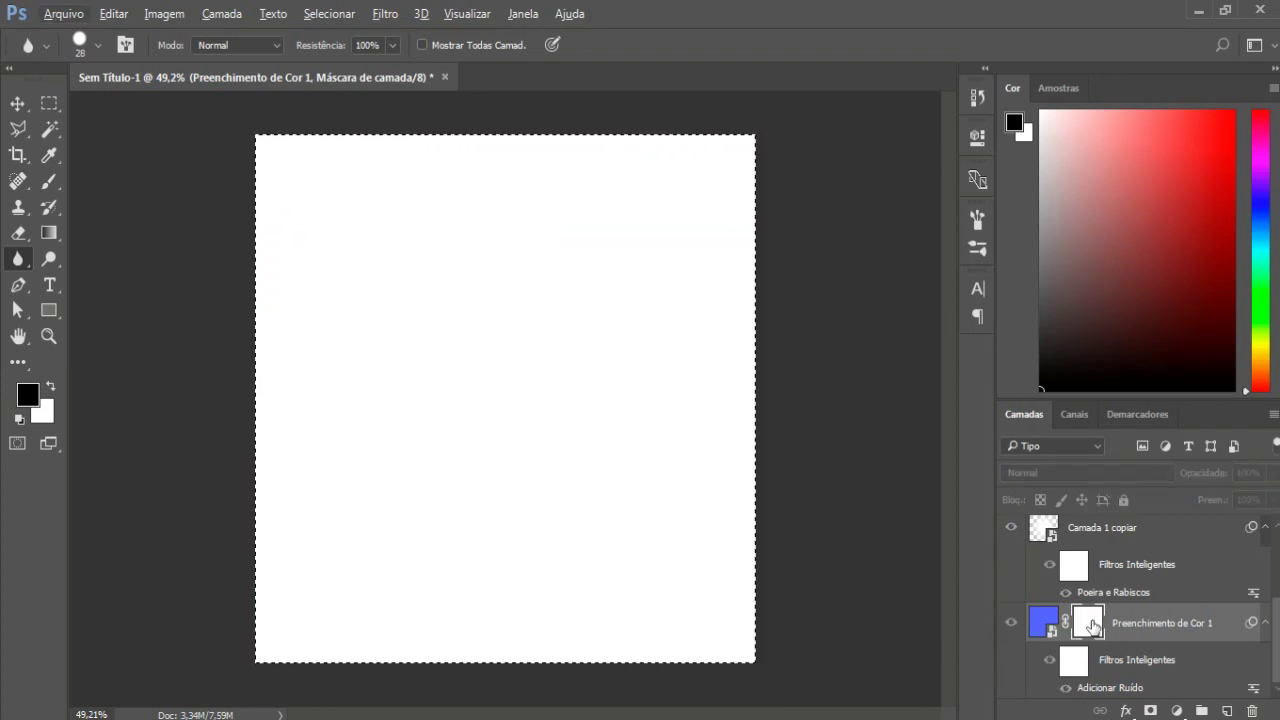
key(ctrl+d)
alt+click(1084, 626)
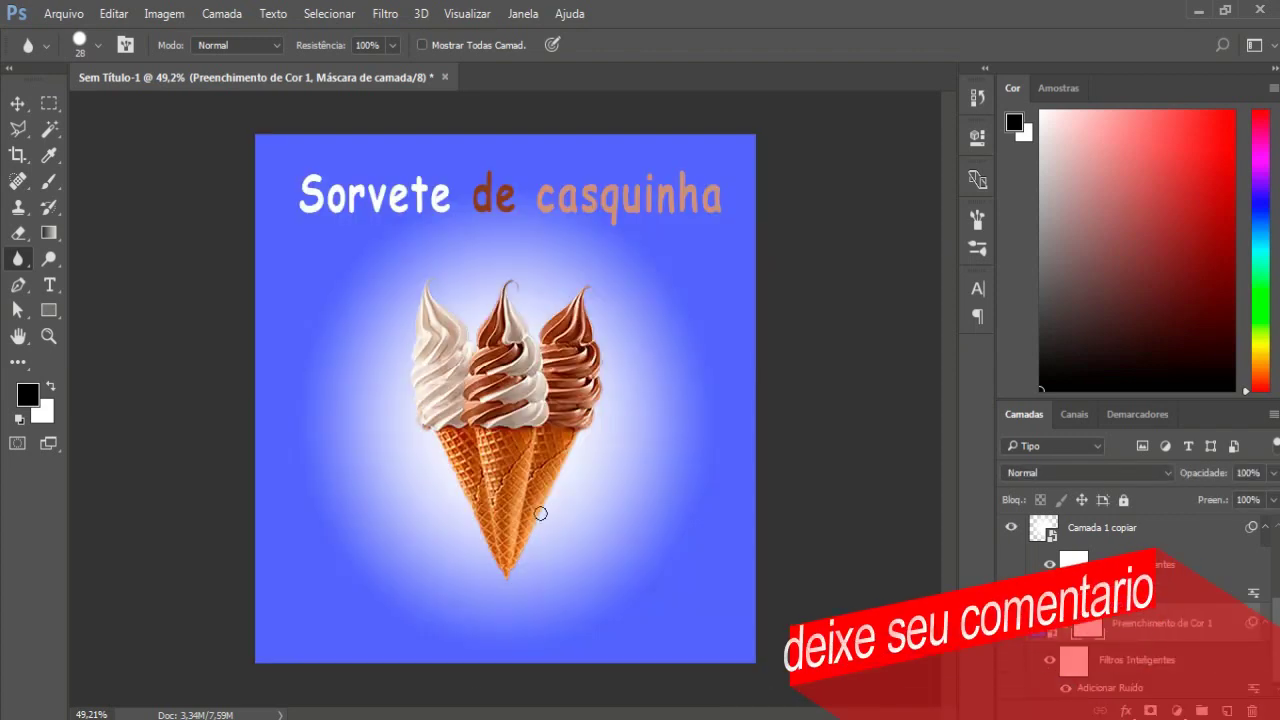
click(368, 18)
mouse_move(620, 233)
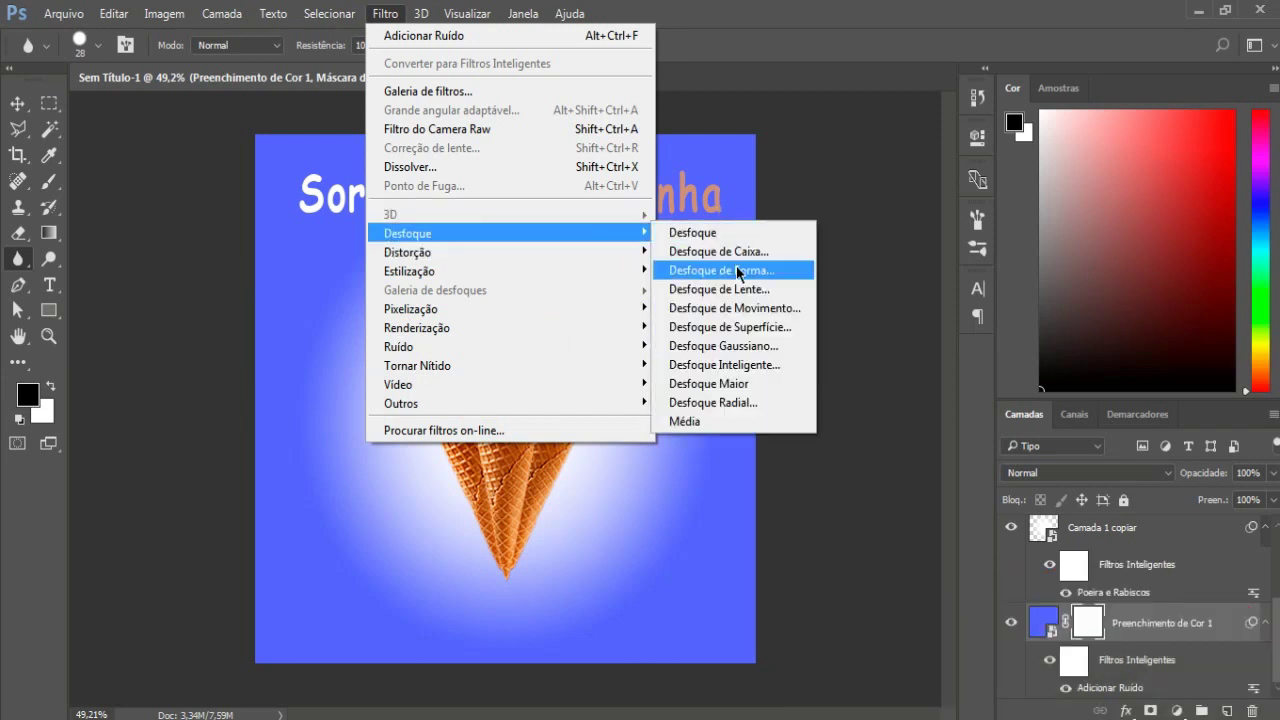
click(770, 346)
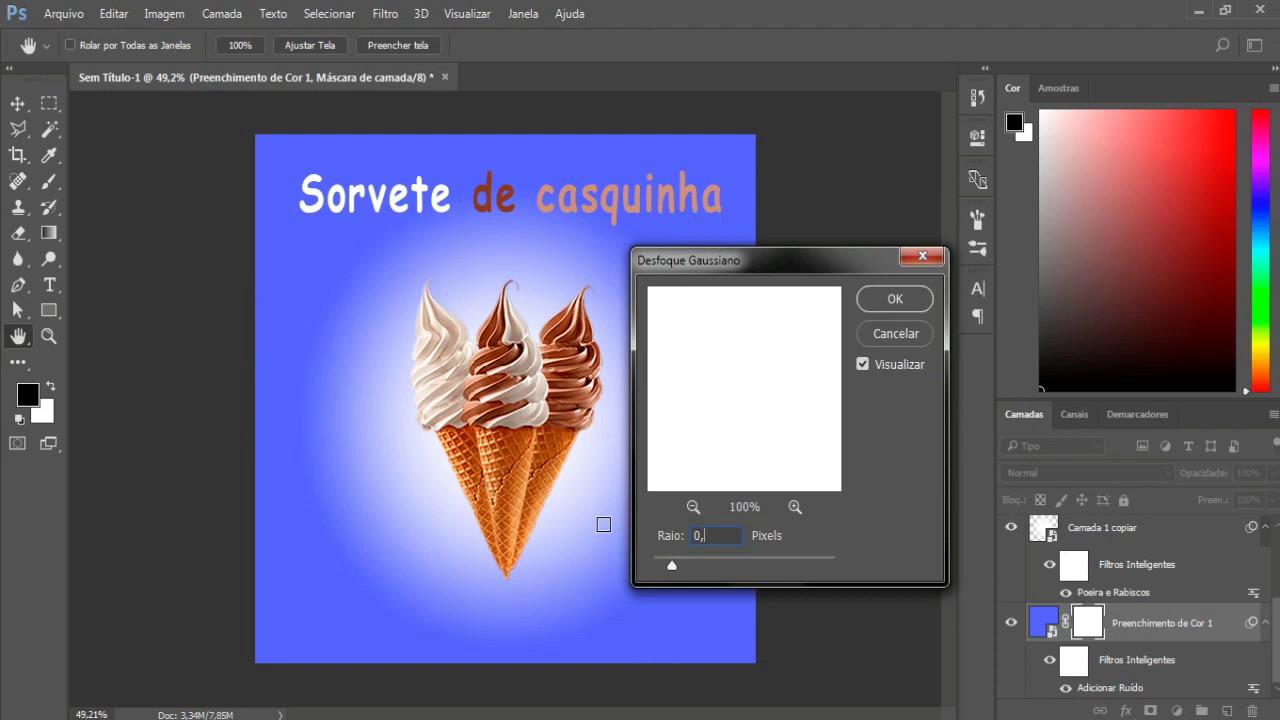
click(926, 338)
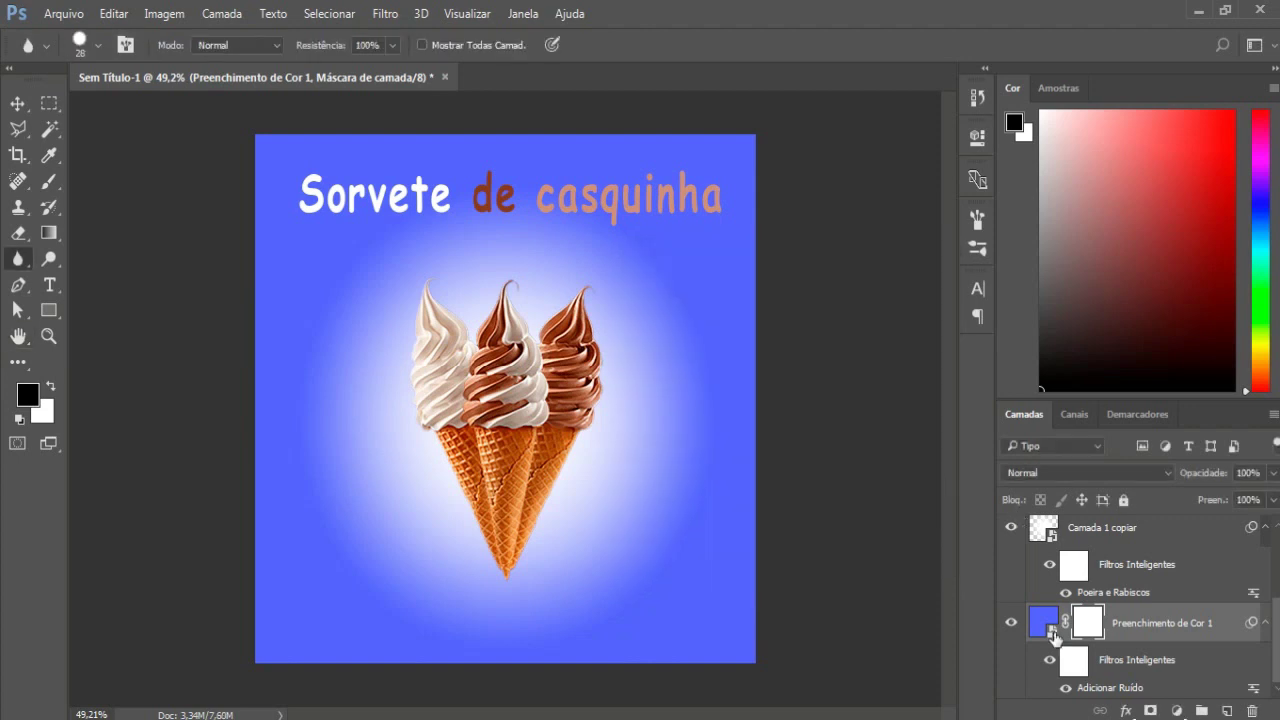
Apply a Gaussian Blur with a 0.5 pixel radius to the blue fill smart object rather than its mask.
click(1050, 632)
click(384, 22)
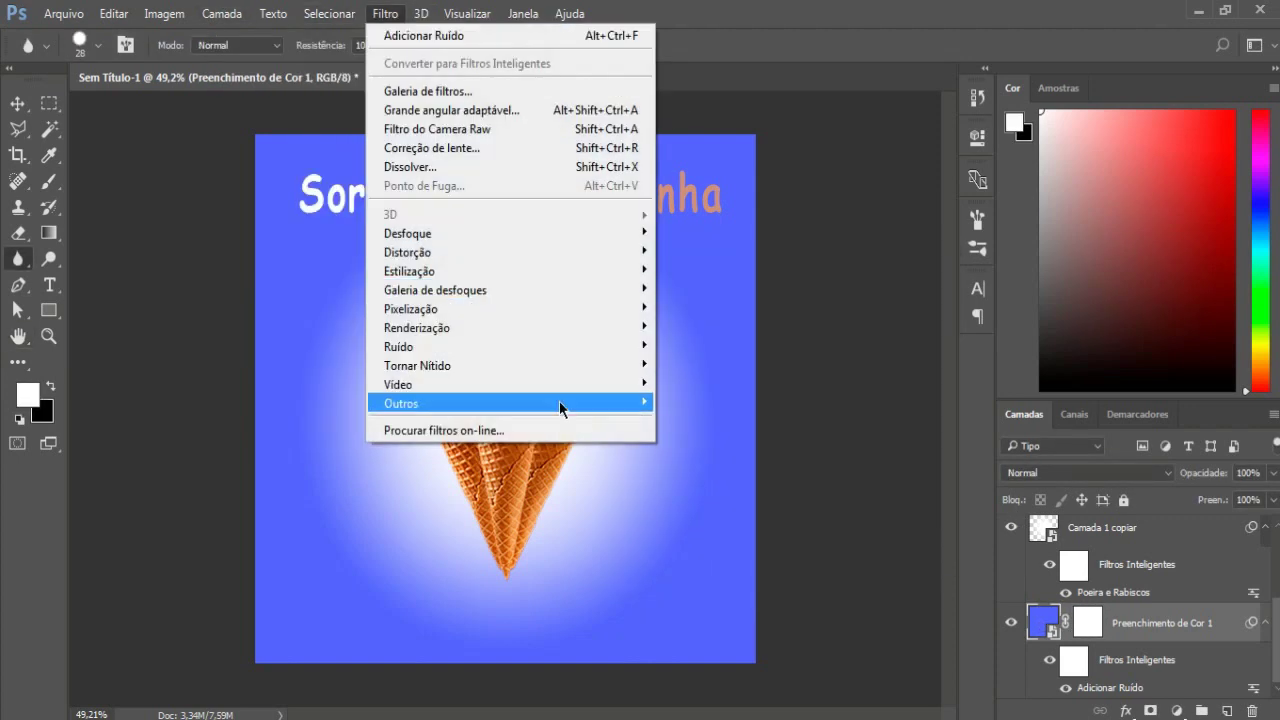
mouse_move(610, 233)
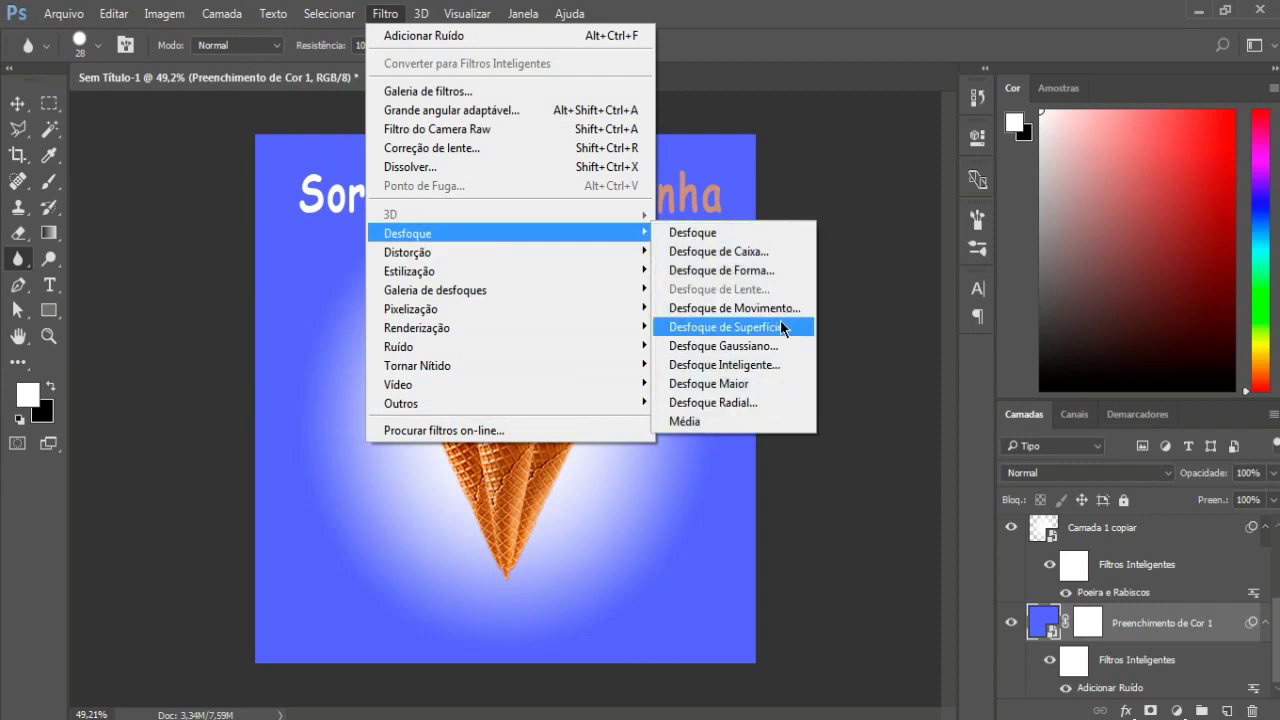
click(775, 349)
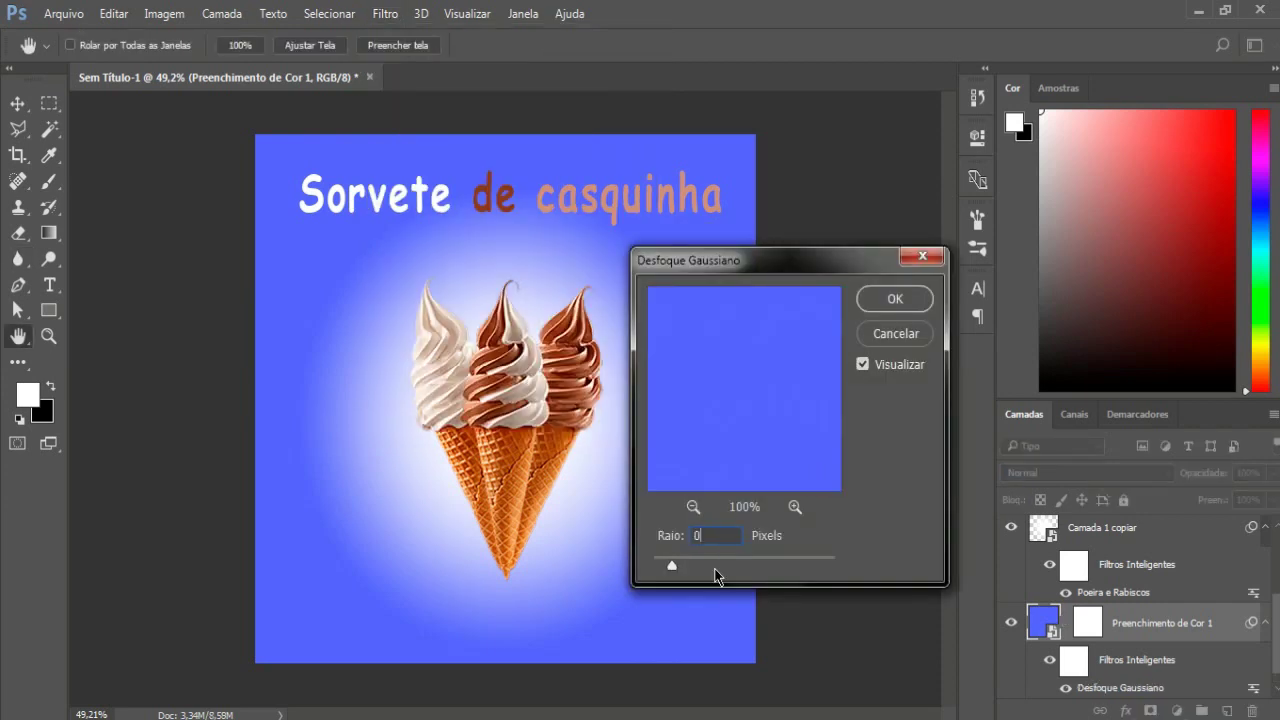
text(0,5)
click(895, 298)
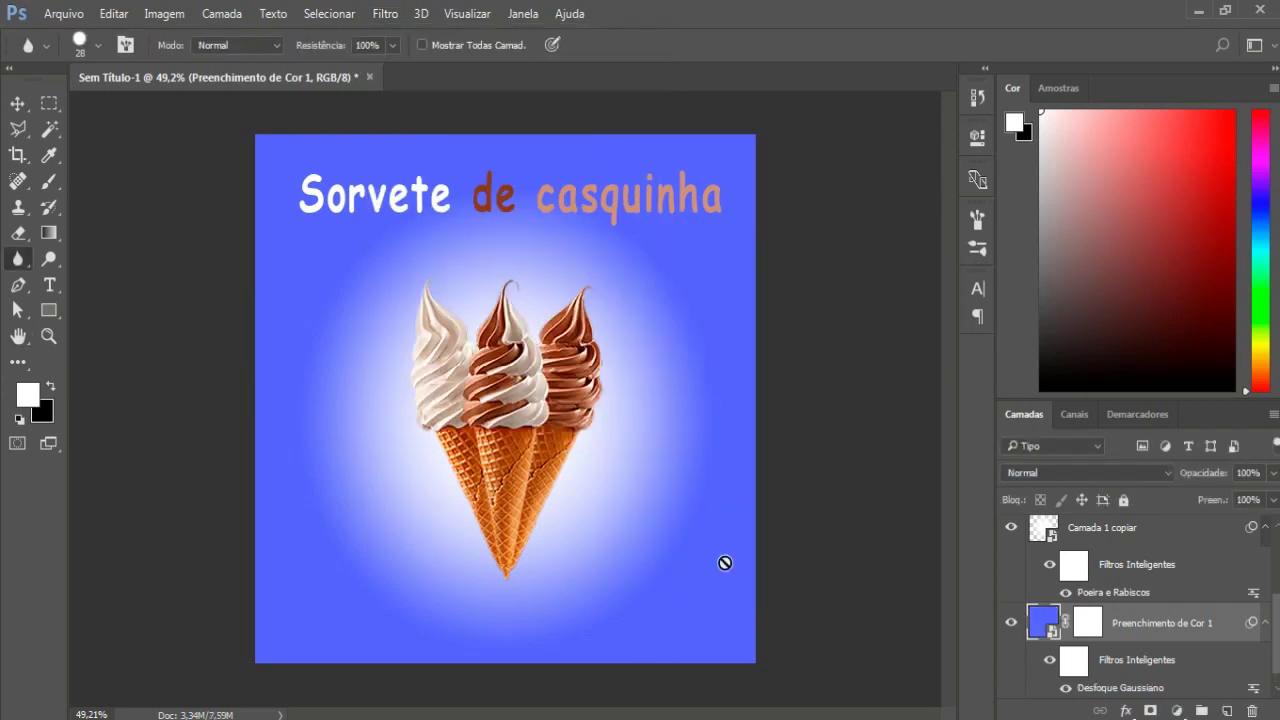
Duplicate the ice cream layer and move the copy towards the canvas's lower-right area.
scroll(1150, 600, down, 1)
scroll(1150, 600, up, 5)
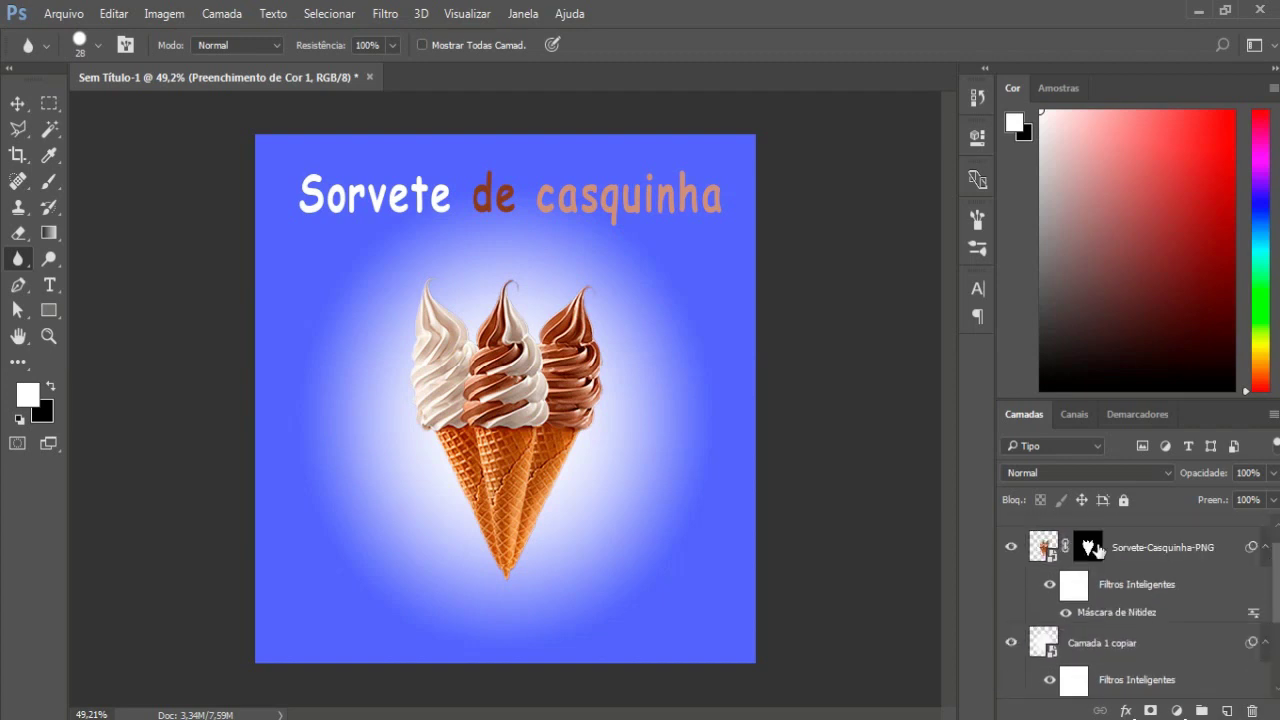
click(1164, 577)
key(ctrl+j)
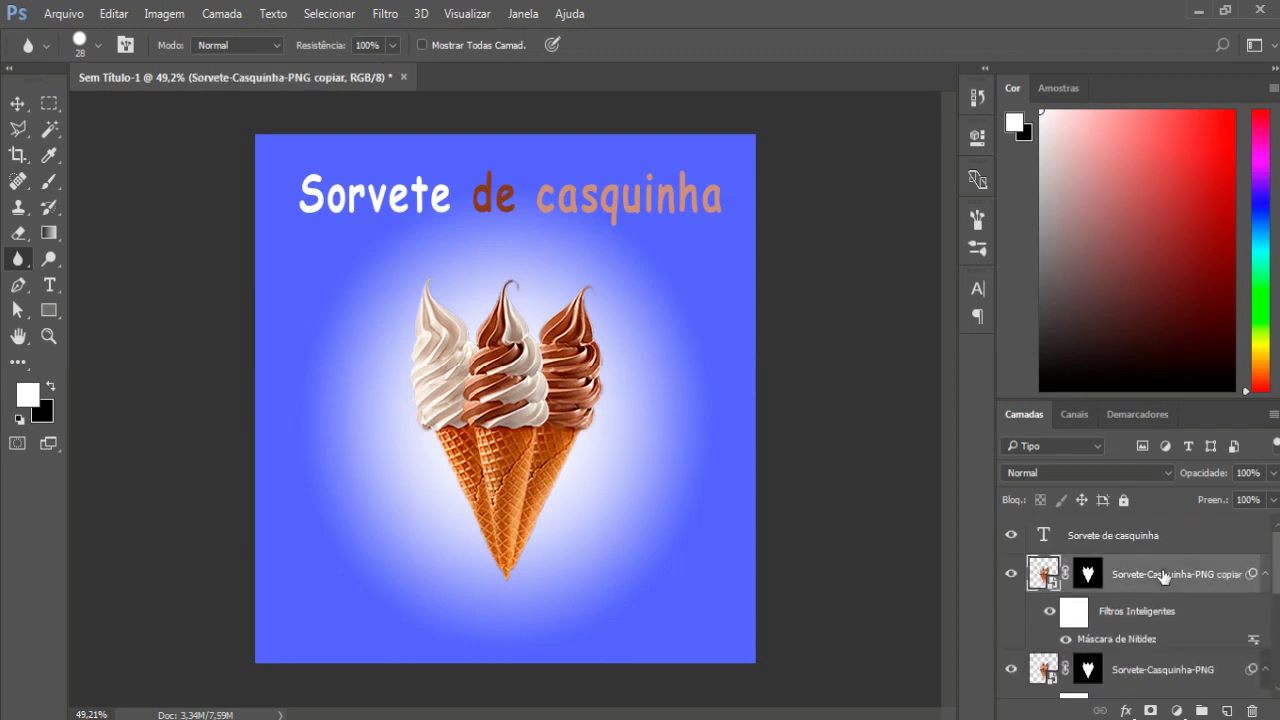
drag(518, 440, 706, 486)
Shrink the ice cream copy, tilt it slightly counter-clockwise and place it partly beyond the canvas's lower-right corner.
key(ctrl+t)
drag(558, 344, 635, 454)
drag(762, 651, 795, 615)
drag(697, 561, 725, 617)
drag(640, 520, 708, 542)
drag(746, 690, 814, 670)
drag(742, 648, 745, 650)
click(828, 44)
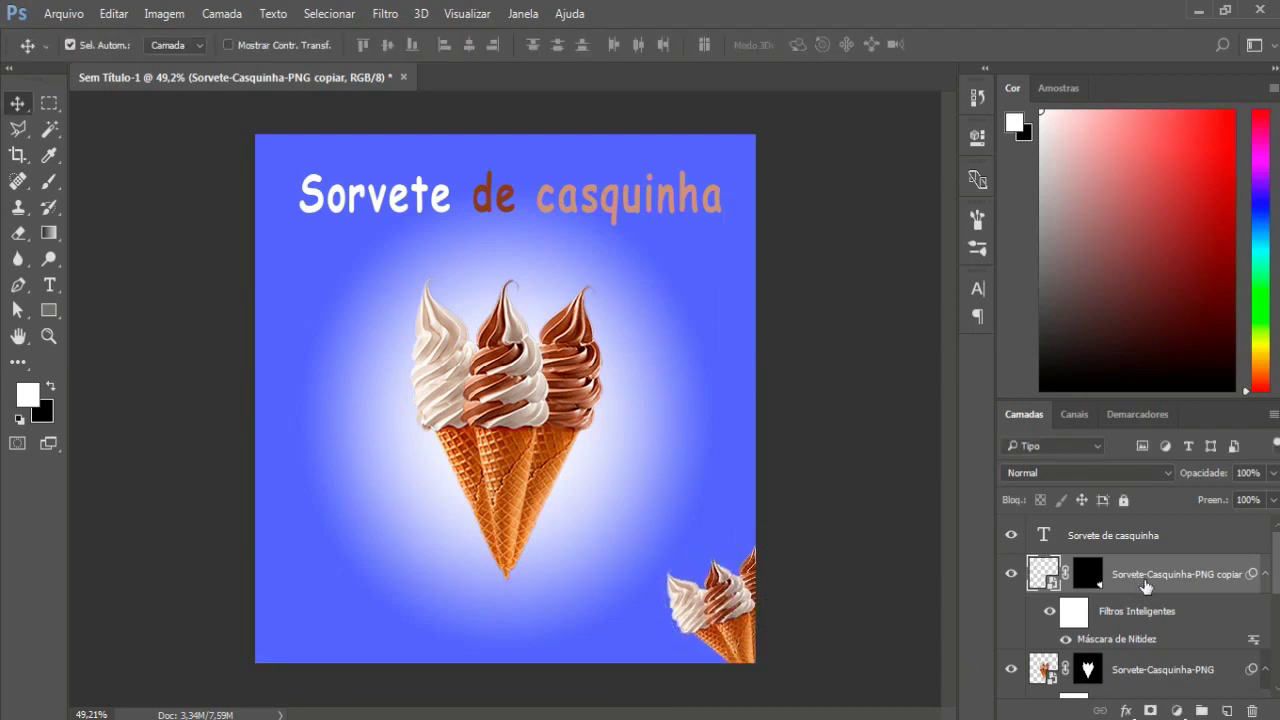
Apply a Gaussian Blur with a 6 pixel radius to the small ice cream copy in the canvas's lower-right corner.
click(385, 14)
mouse_move(600, 232)
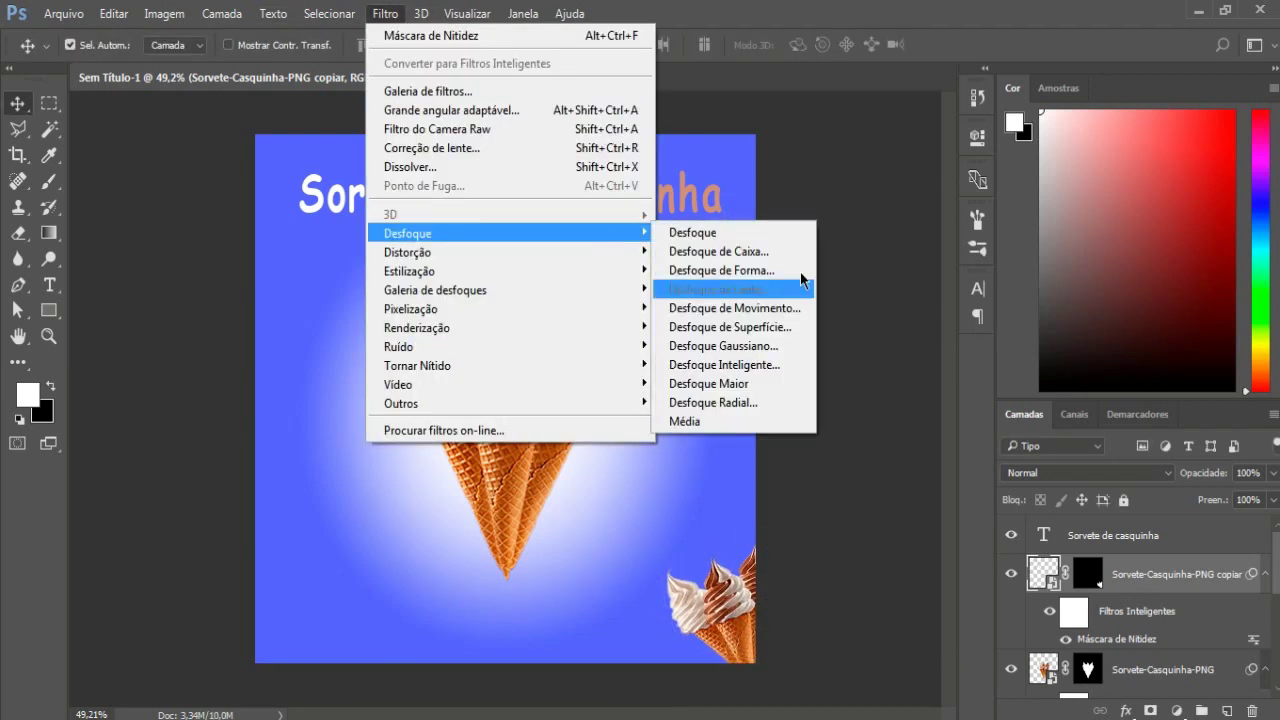
click(786, 346)
text(6)
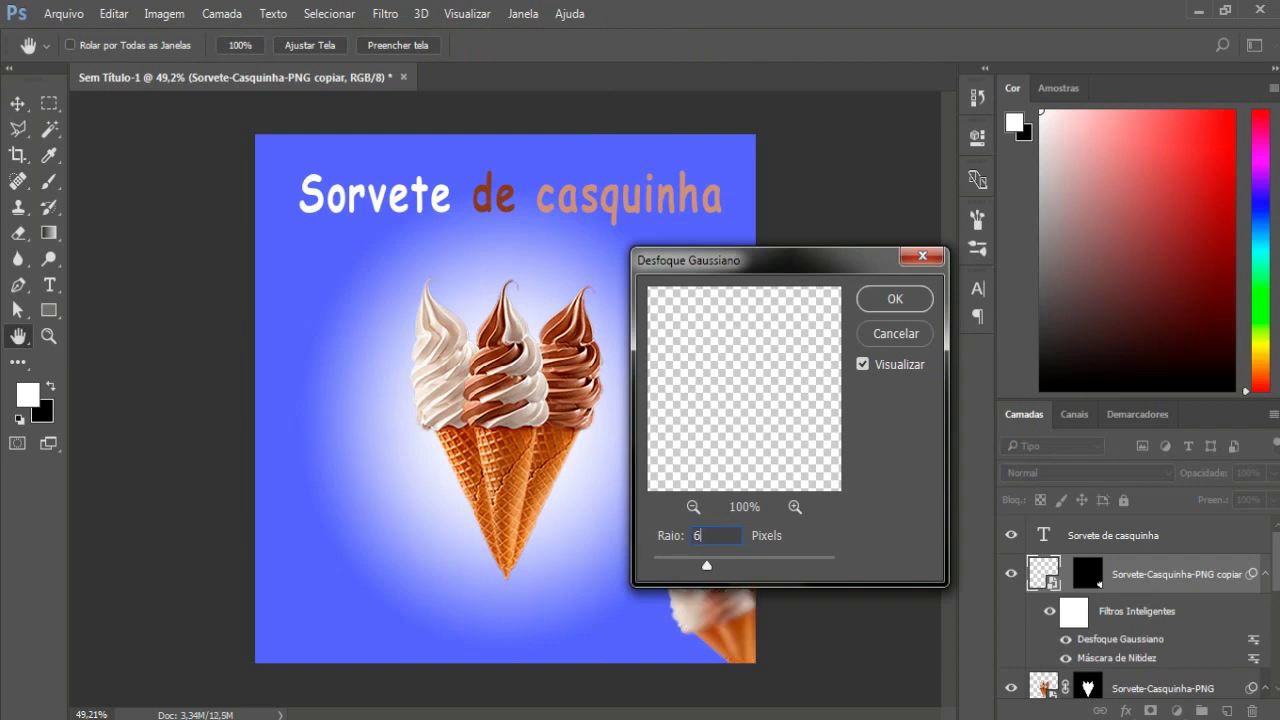
click(893, 300)
Duplicate the main ice cream layer and move the copy towards the canvas's lower-left area.
scroll(1150, 600, down, 3)
click(1150, 570)
key(ctrl+j)
drag(522, 403, 340, 511)
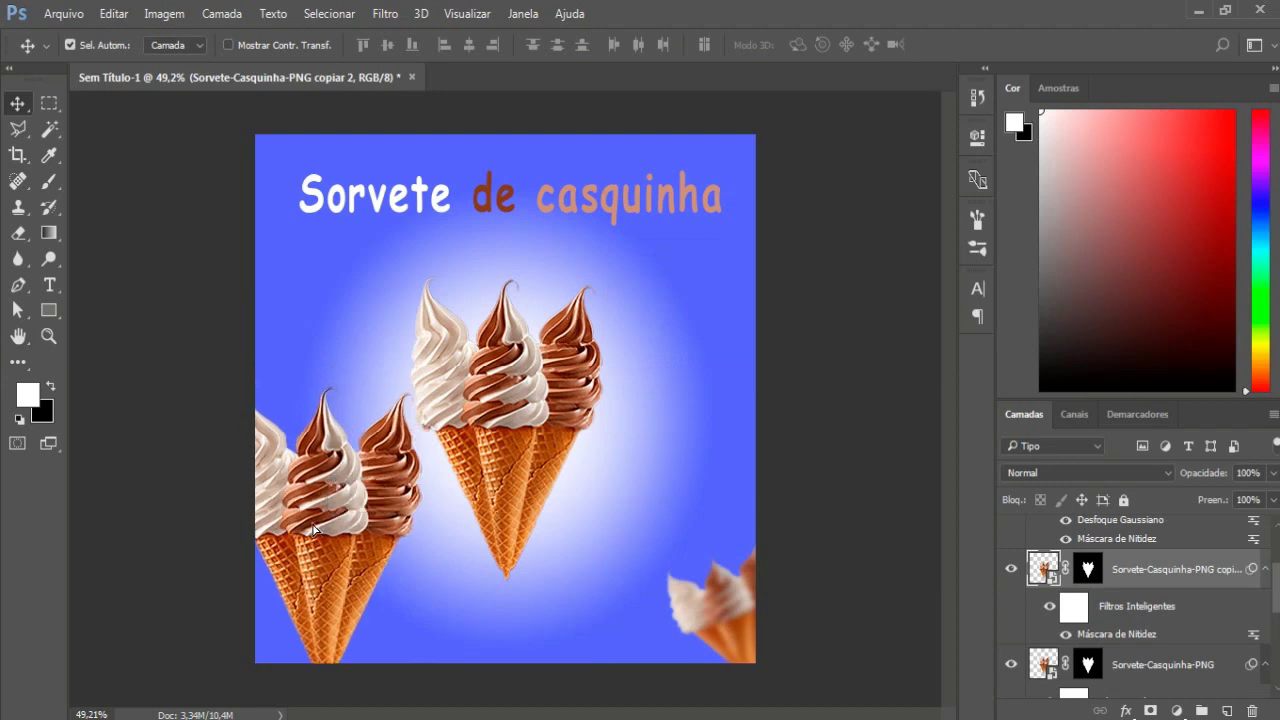
Shrink the new ice cream copy, tilt it clockwise and place it partly beyond the canvas's lower-left corner.
key(ctrl+t)
drag(437, 374, 452, 420)
drag(376, 705, 295, 640)
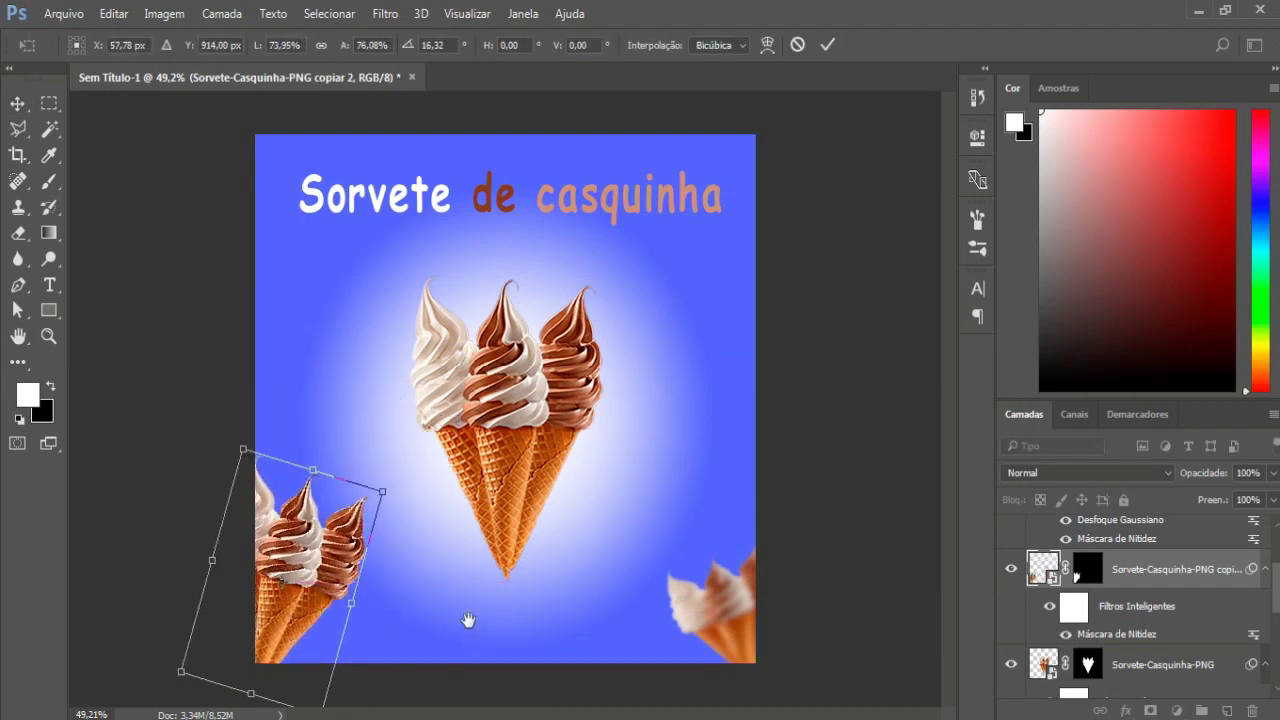
drag(292, 572, 286, 649)
drag(381, 531, 388, 565)
drag(300, 632, 295, 648)
click(828, 44)
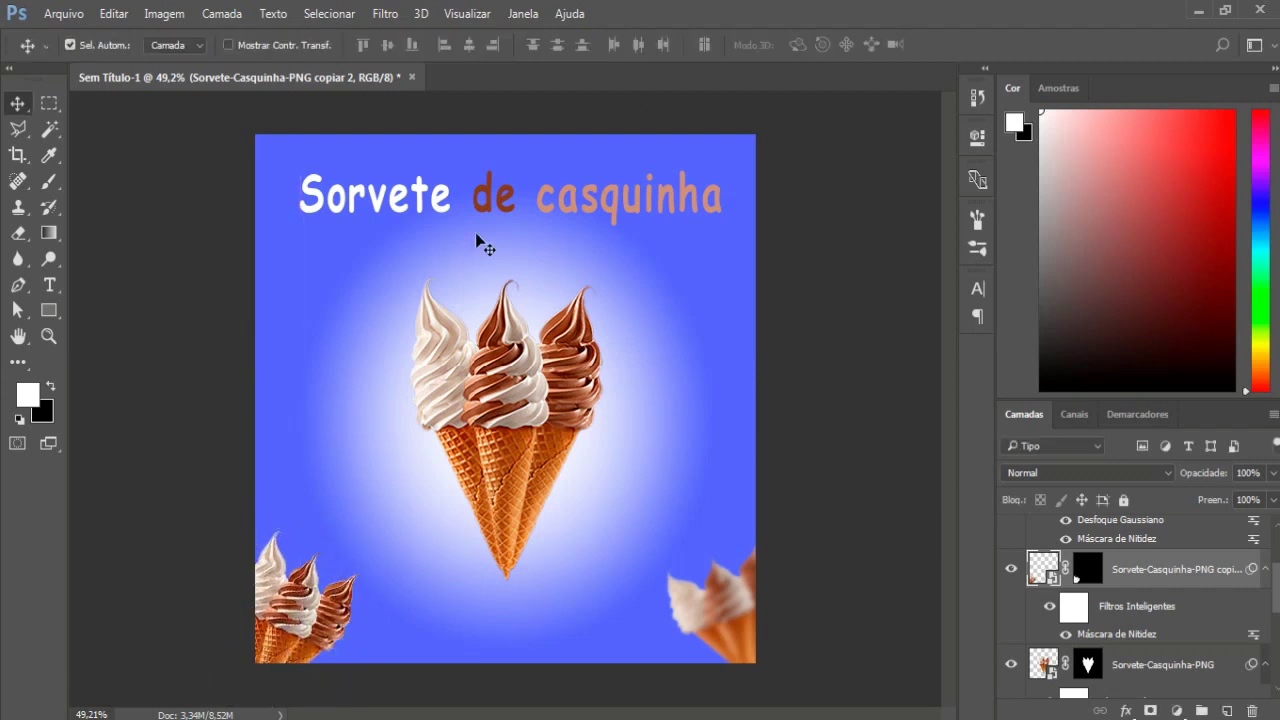
Apply a Gaussian Blur with a 5 pixel radius to the ice cream copy in the canvas's lower-left corner.
click(386, 13)
mouse_move(612, 234)
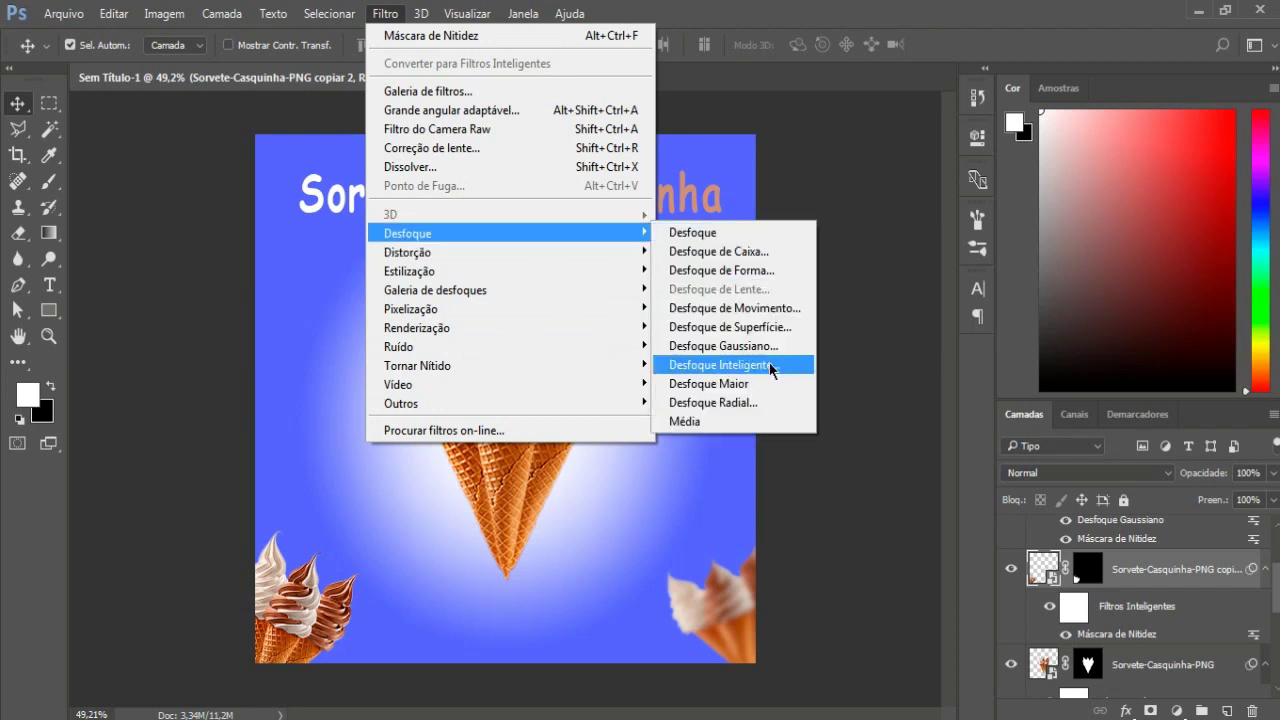
click(760, 346)
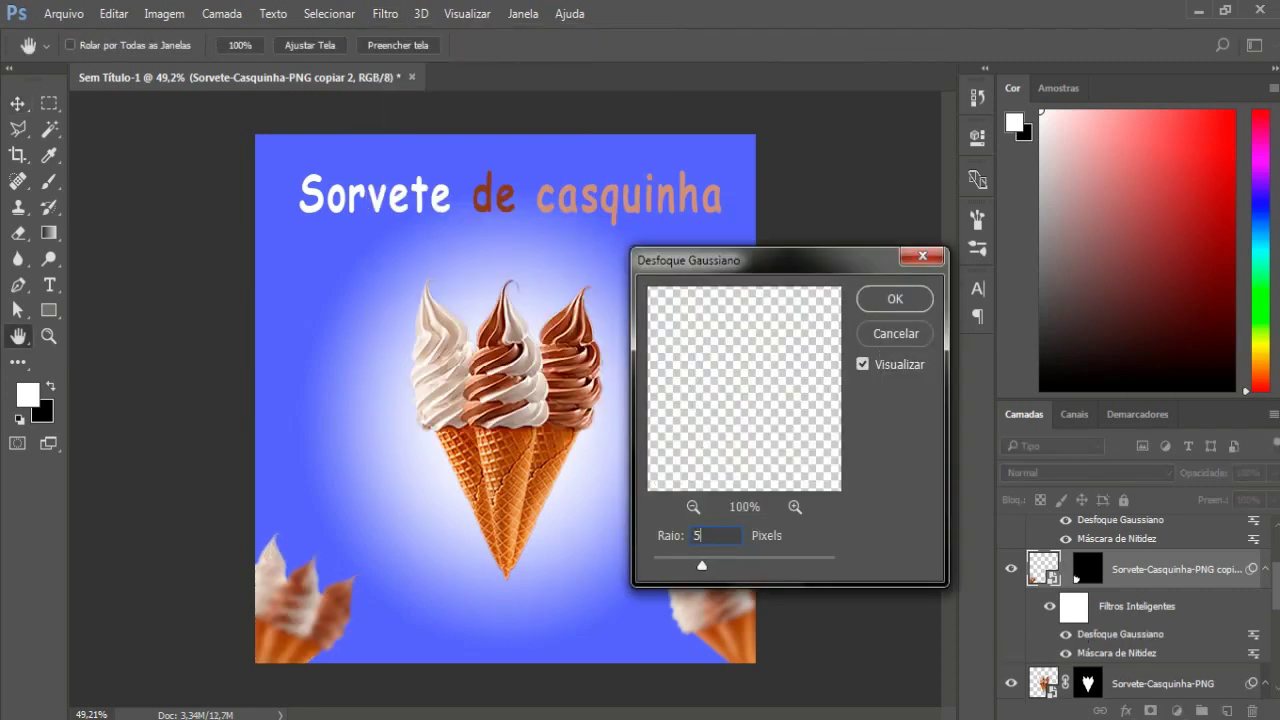
click(908, 307)
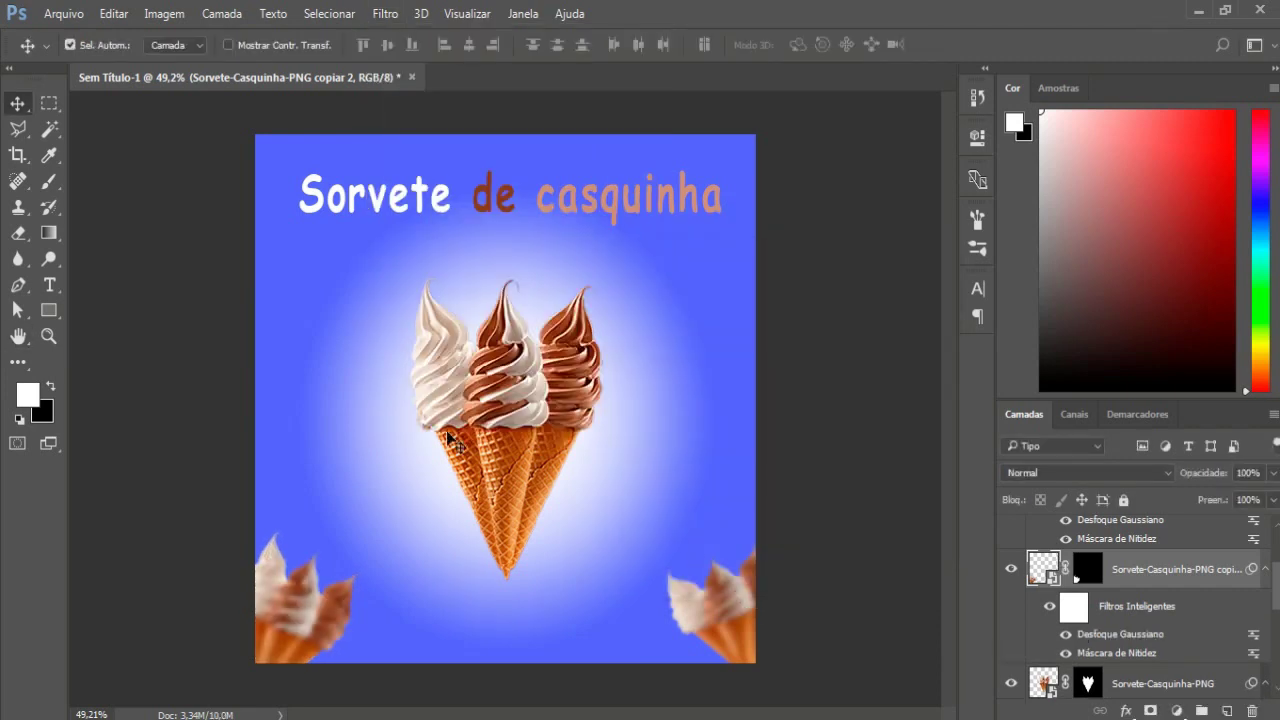
Display the main ice cream layer's mask on its own, framing the lower part of the cone.
scroll(1140, 600, down, 2)
scroll(1140, 600, up, 2)
scroll(1140, 600, down, 3)
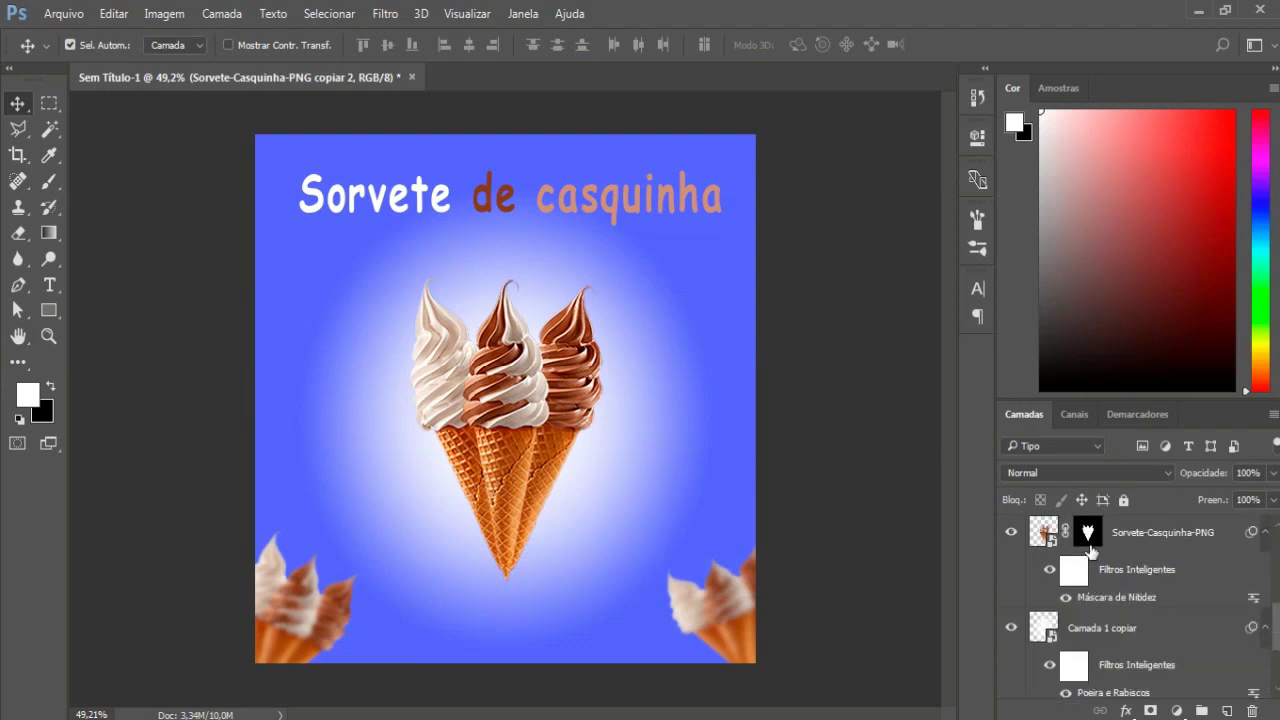
click(1086, 537)
alt+click(1086, 537)
scroll(540, 583, up, 3)
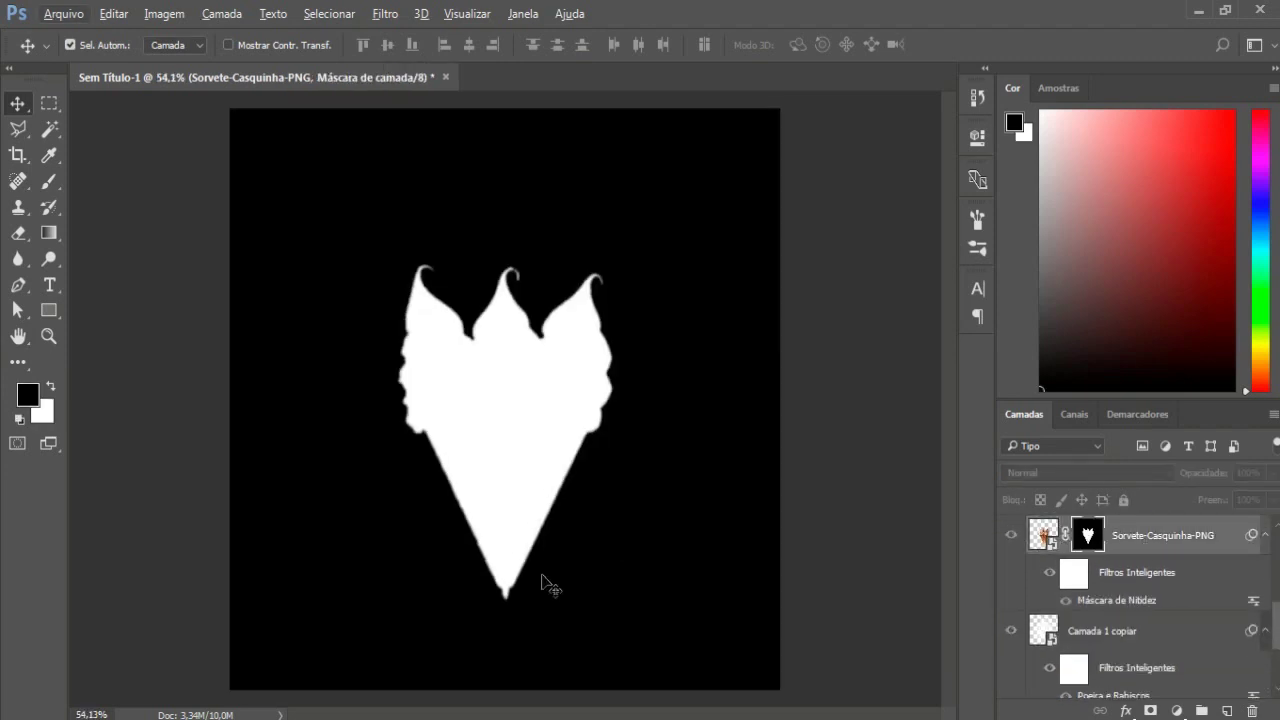
drag(551, 500, 562, 432)
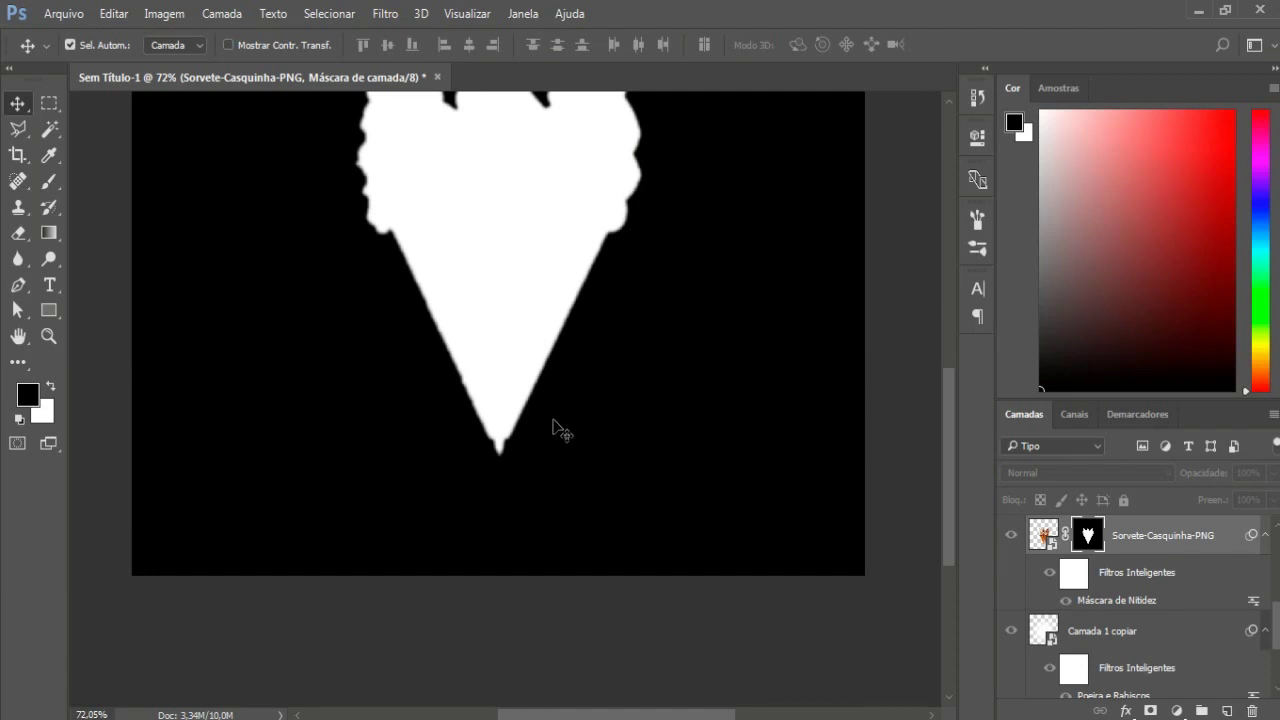
Soften the mask along both sides and the tip of the cone with the Blur tool.
click(17, 258)
scroll(534, 509, up, 3)
mouse_move(475, 406)
mouse_down()
mouse_move(552, 311)
mouse_move(559, 256)
mouse_move(468, 286)
mouse_move(471, 423)
mouse_move(374, 229)
mouse_move(521, 193)
mouse_move(548, 250)
mouse_move(463, 332)
mouse_move(497, 381)
mouse_move(583, 147)
mouse_move(498, 219)
mouse_move(413, 255)
mouse_move(371, 205)
mouse_move(471, 290)
mouse_move(459, 335)
mouse_move(475, 335)
mouse_move(403, 326)
mouse_up()
scroll(451, 546, up, 2)
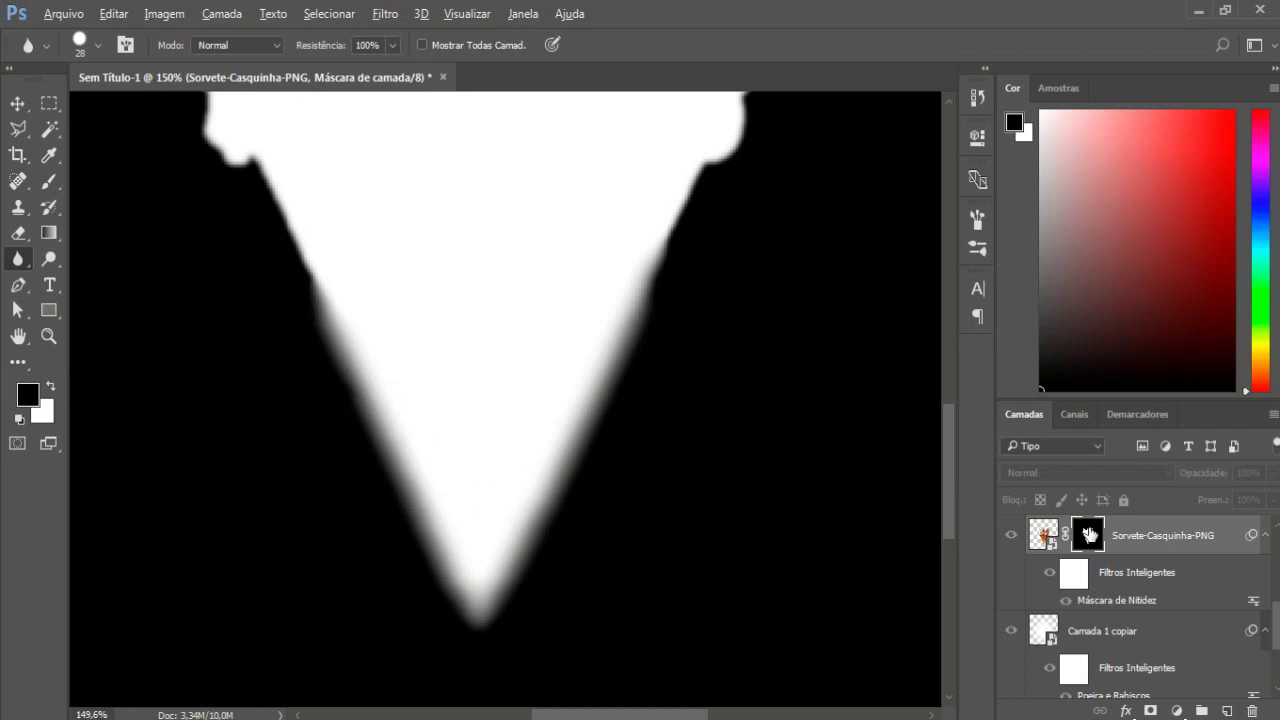
Return from the mask view to the full composition and target the main ice cream layer's image with the Move tool.
alt+click(1088, 537)
scroll(418, 622, down, 4)
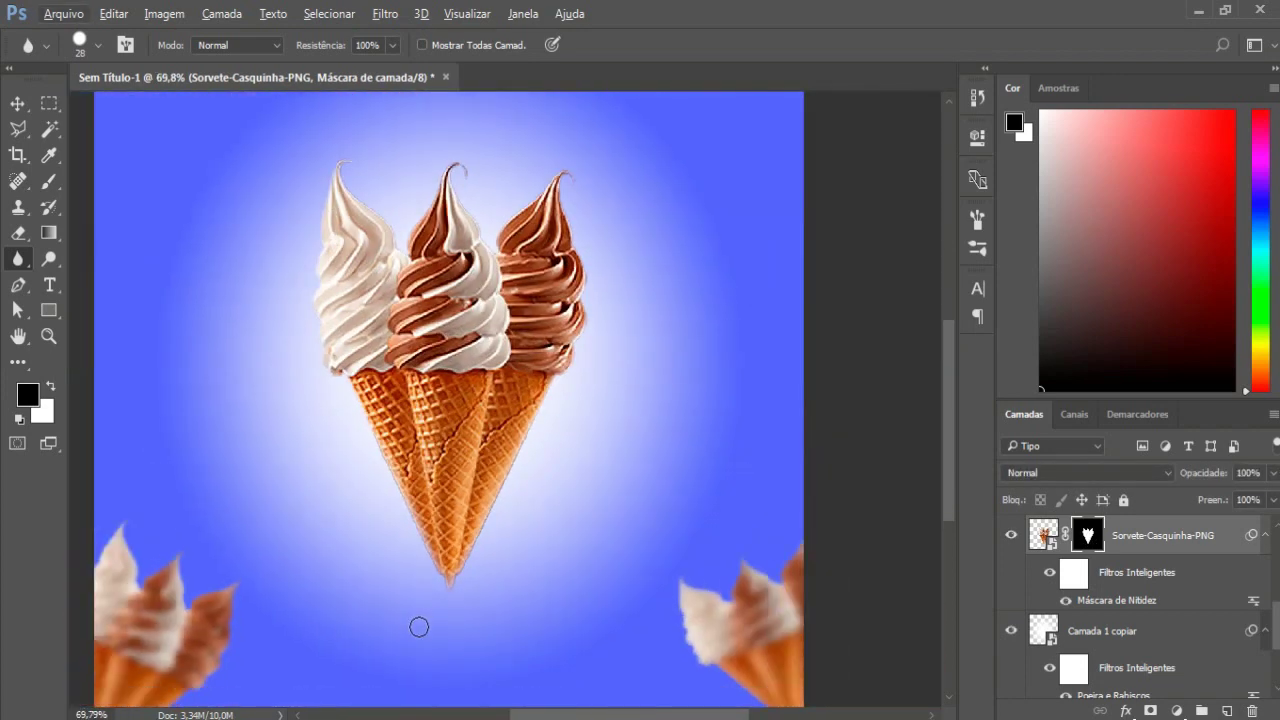
scroll(418, 626, down, 1)
click(1043, 535)
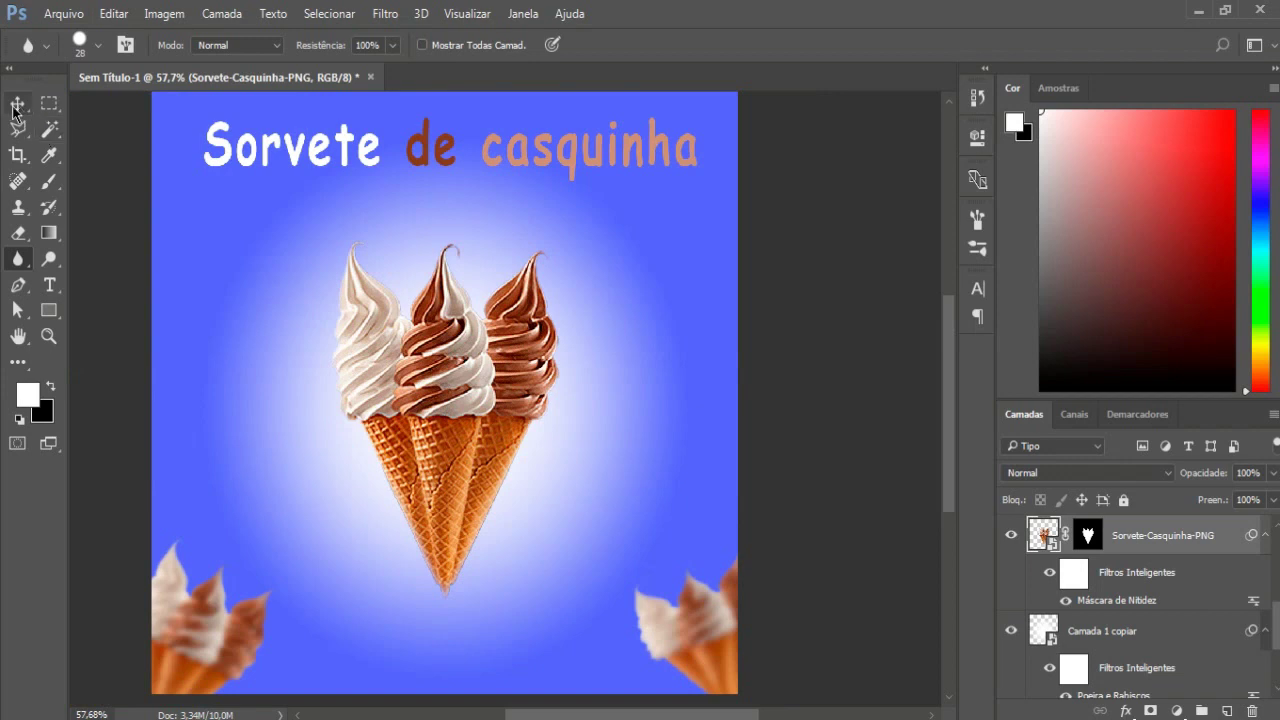
click(17, 103)
mouse_move(477, 531)
mouse_down()
mouse_move(480, 488)
mouse_move(474, 546)
mouse_up()
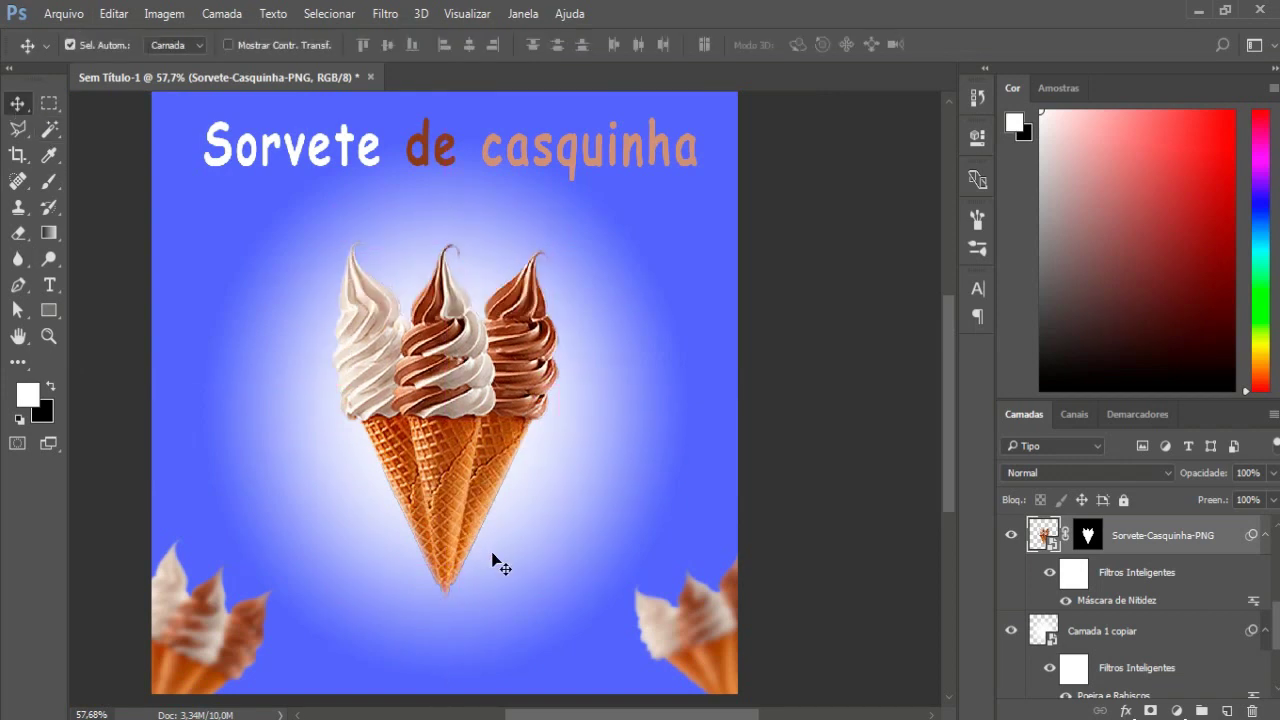
scroll(492, 560, down, 1)
scroll(1097, 612, down, 3)
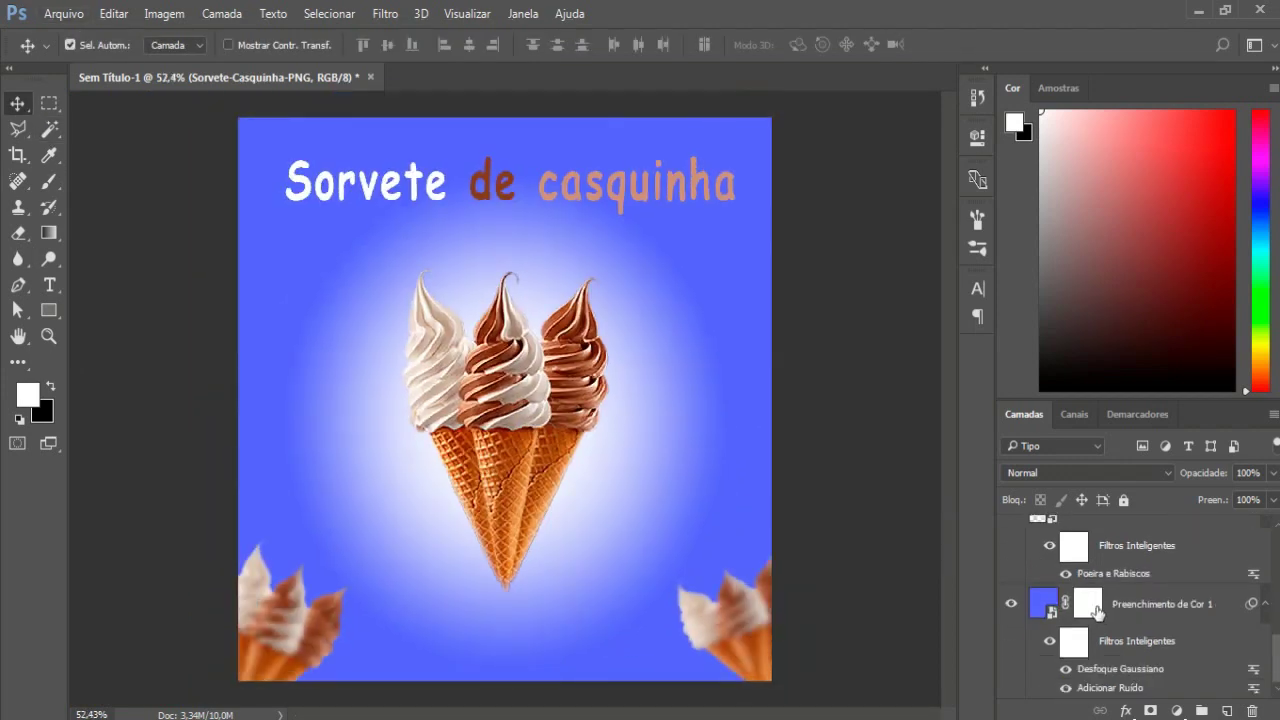
right_click(1097, 612)
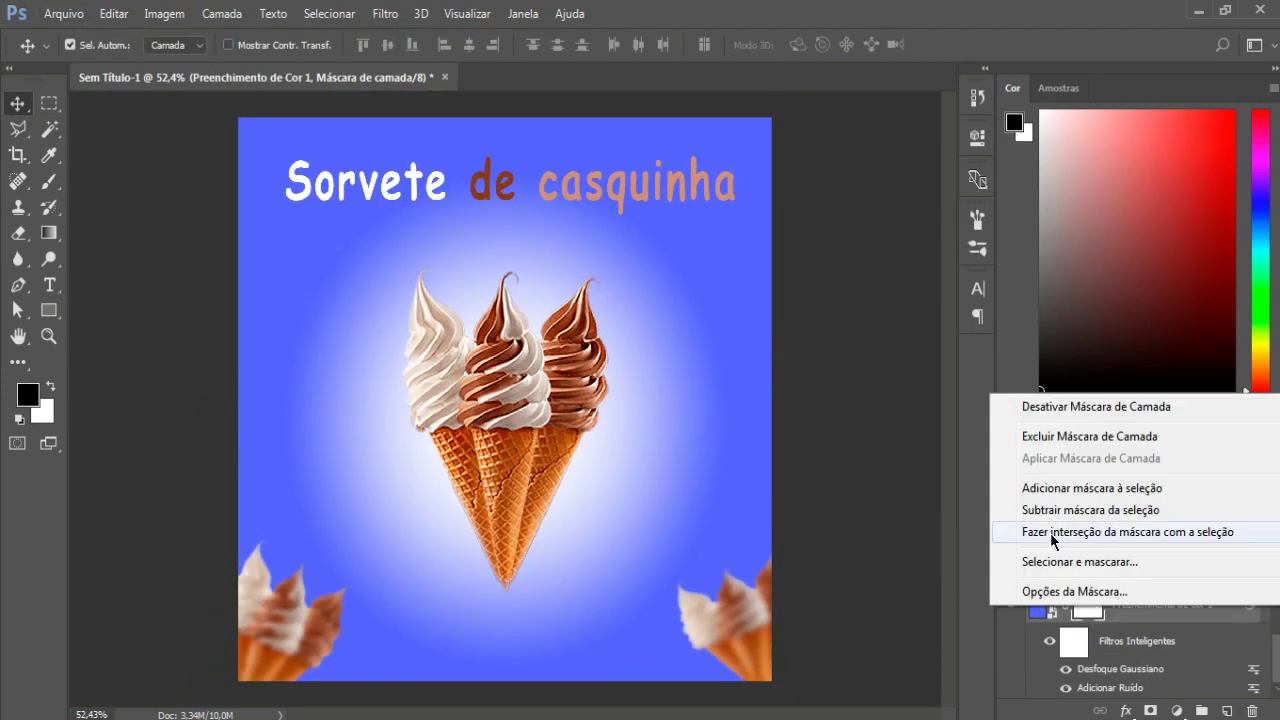
click(1192, 619)
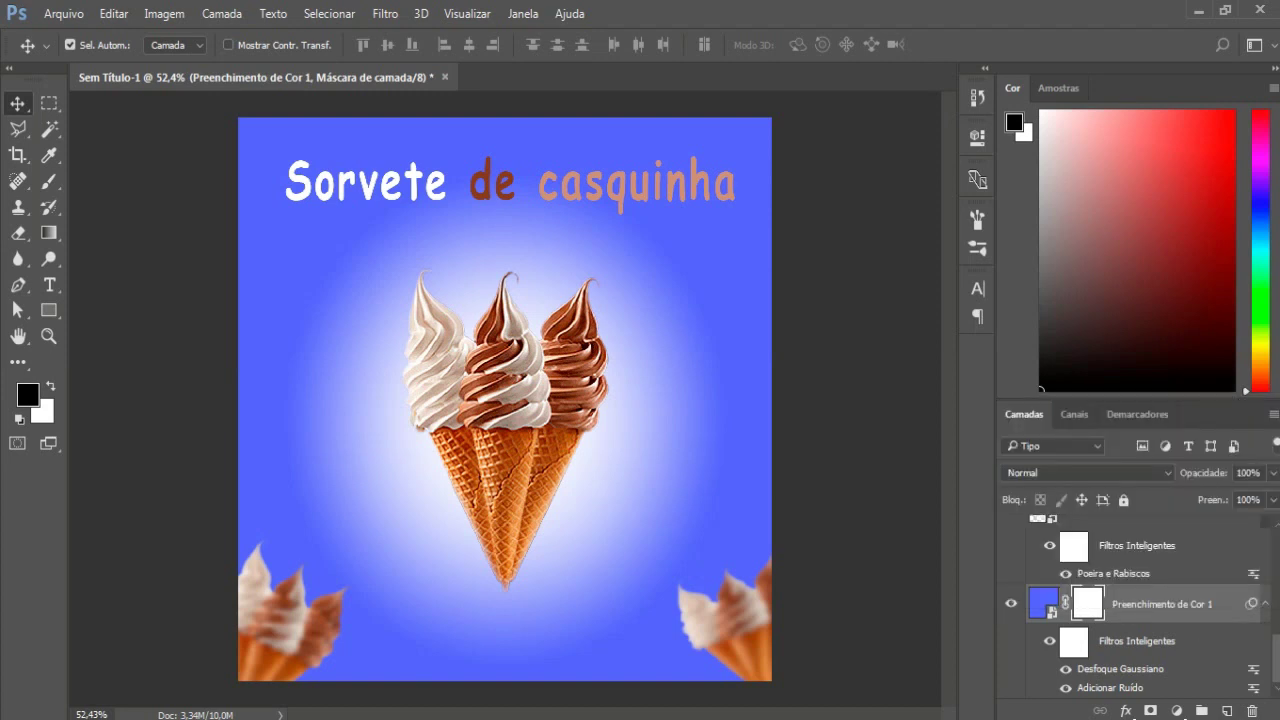
scroll(1099, 583, up, 3)
scroll(1264, 596, down, 3)
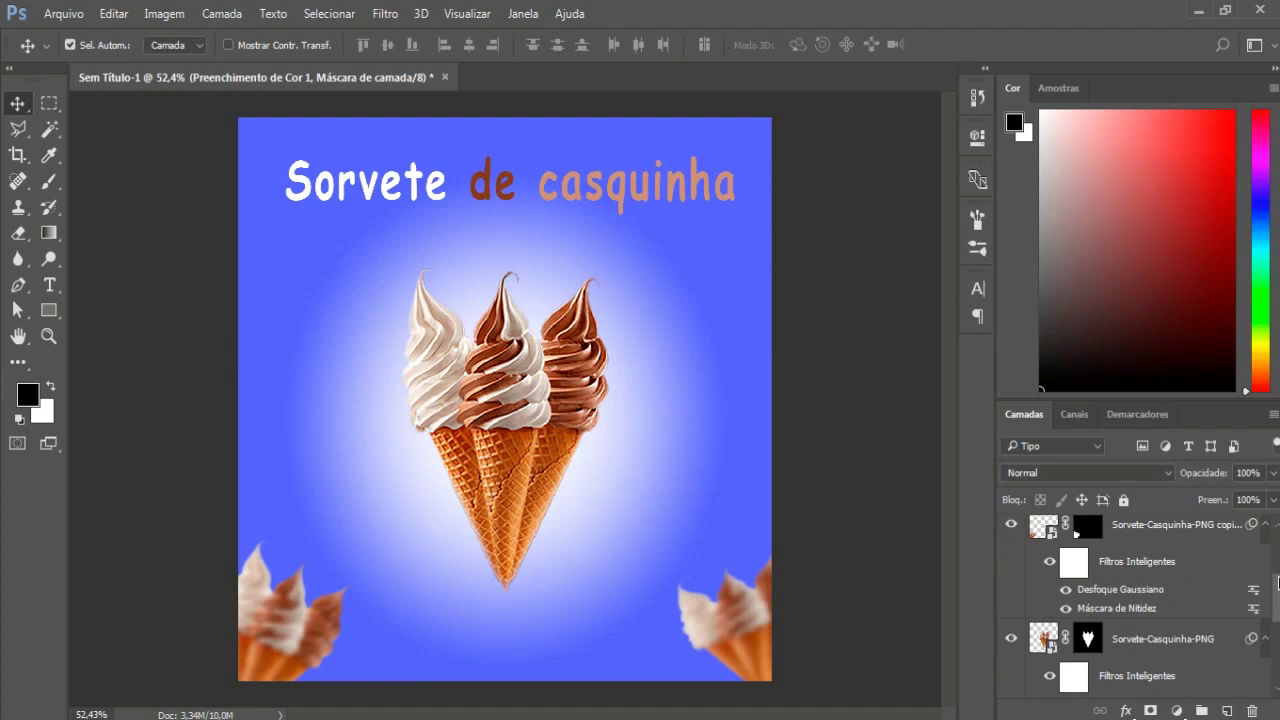
Add an Inner Glow to the main ice cream layer with Desfoque 9% and Tamanho 59 px.
click(1160, 620)
double_click(1150, 622)
click(1229, 633)
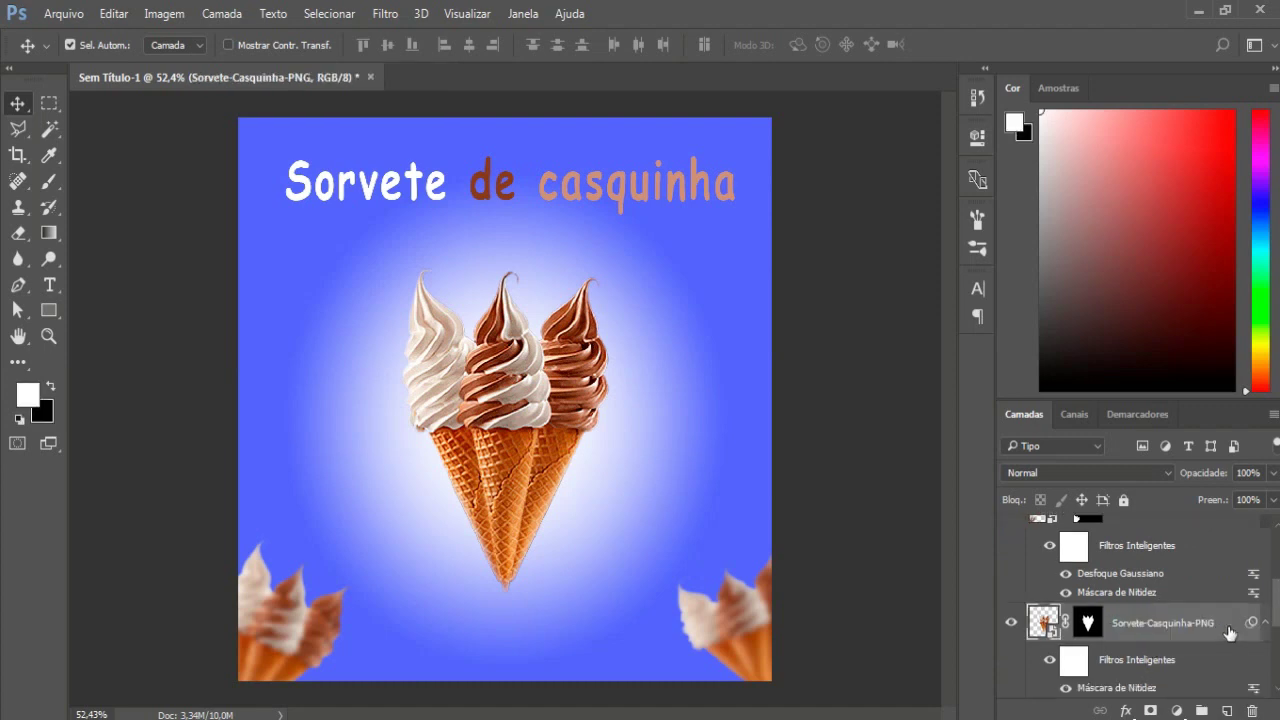
double_click(1229, 633)
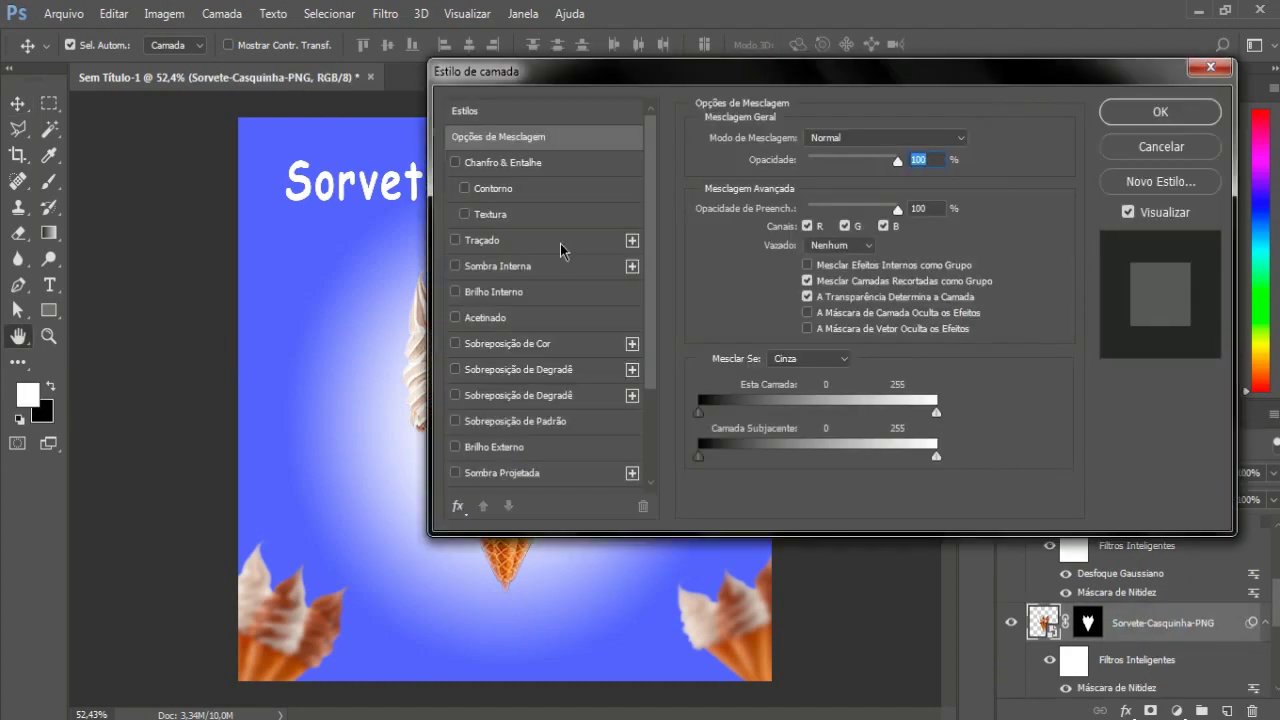
click(500, 291)
drag(809, 71, 690, 414)
click(656, 637)
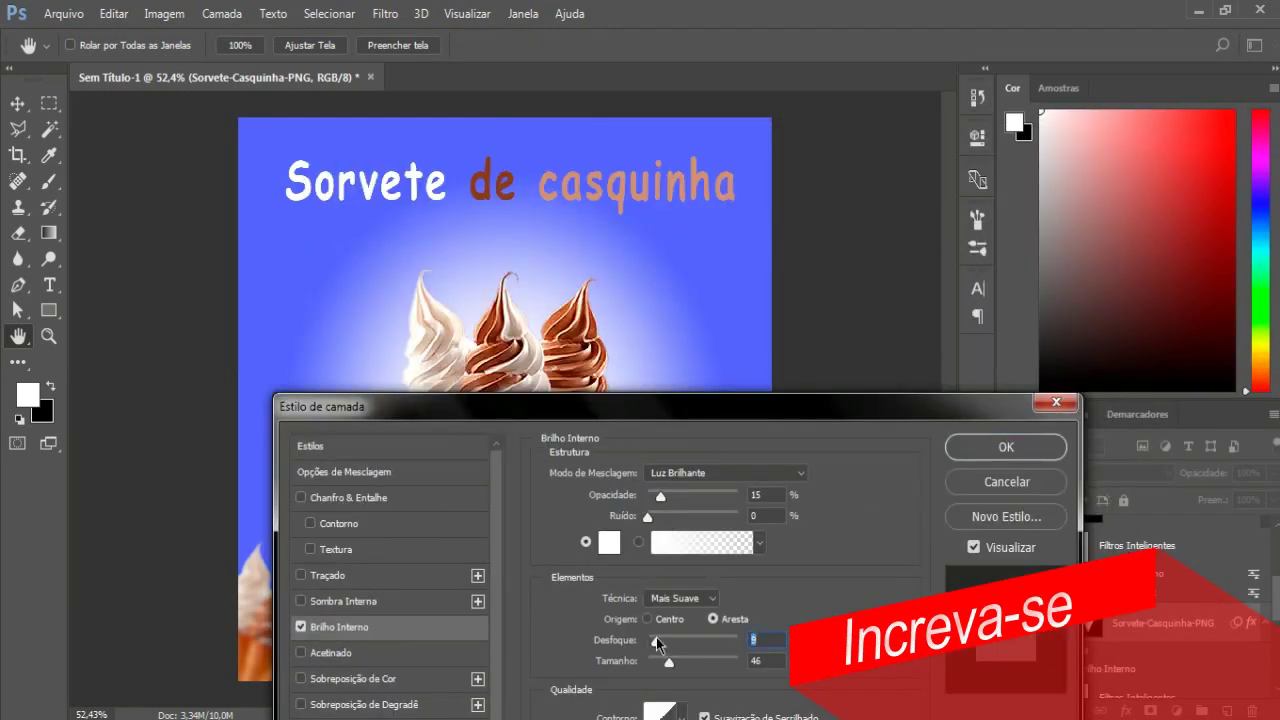
click(674, 663)
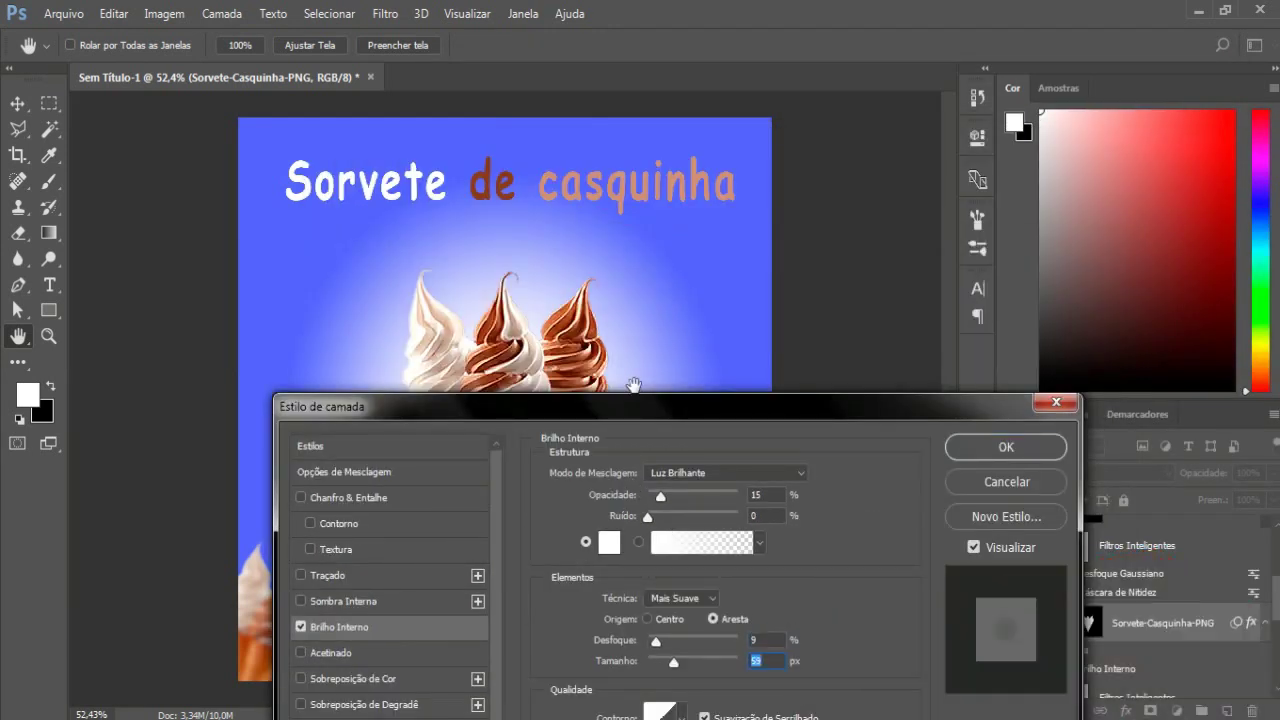
Try the Luz Indireta blend mode for the Inner Glow, and settle on Luz Direta.
drag(637, 410, 616, 527)
click(707, 590)
click(697, 396)
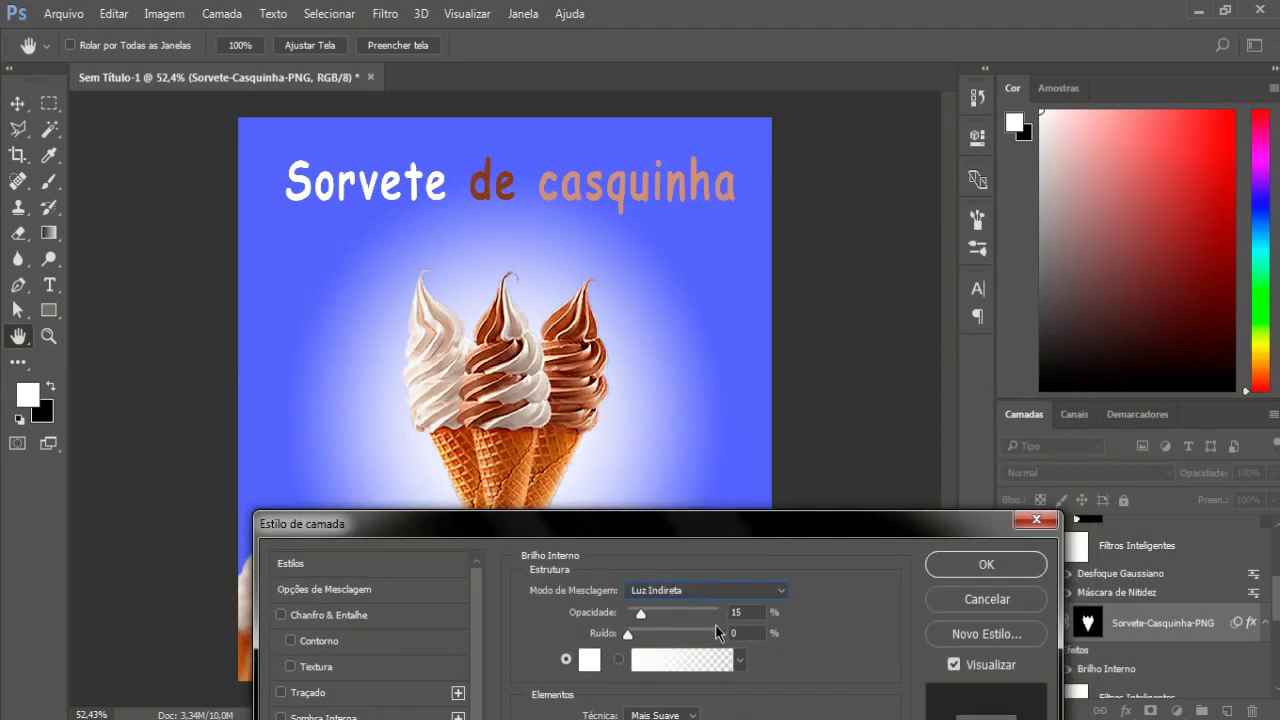
click(776, 593)
click(689, 410)
drag(650, 544, 656, 365)
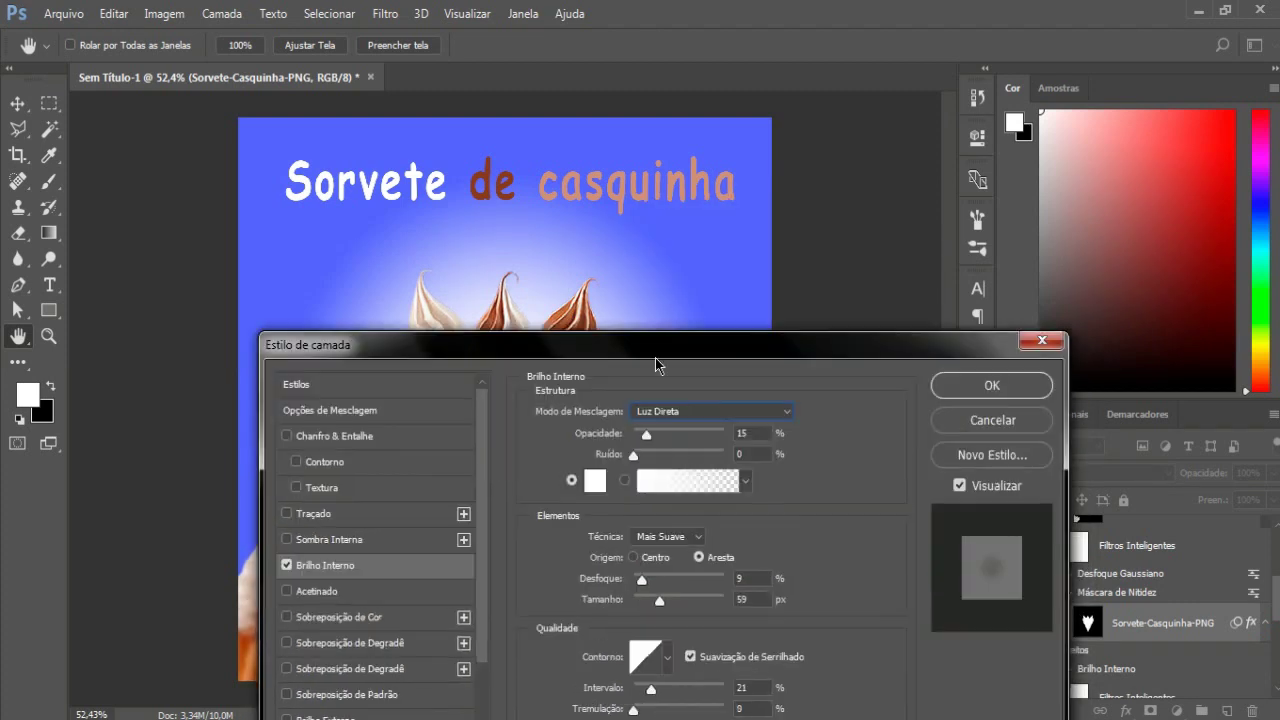
Set the Inner Glow's opacity to 35% and its Desfoque to 20%.
drag(645, 445, 678, 445)
drag(688, 352, 668, 542)
drag(656, 623, 648, 623)
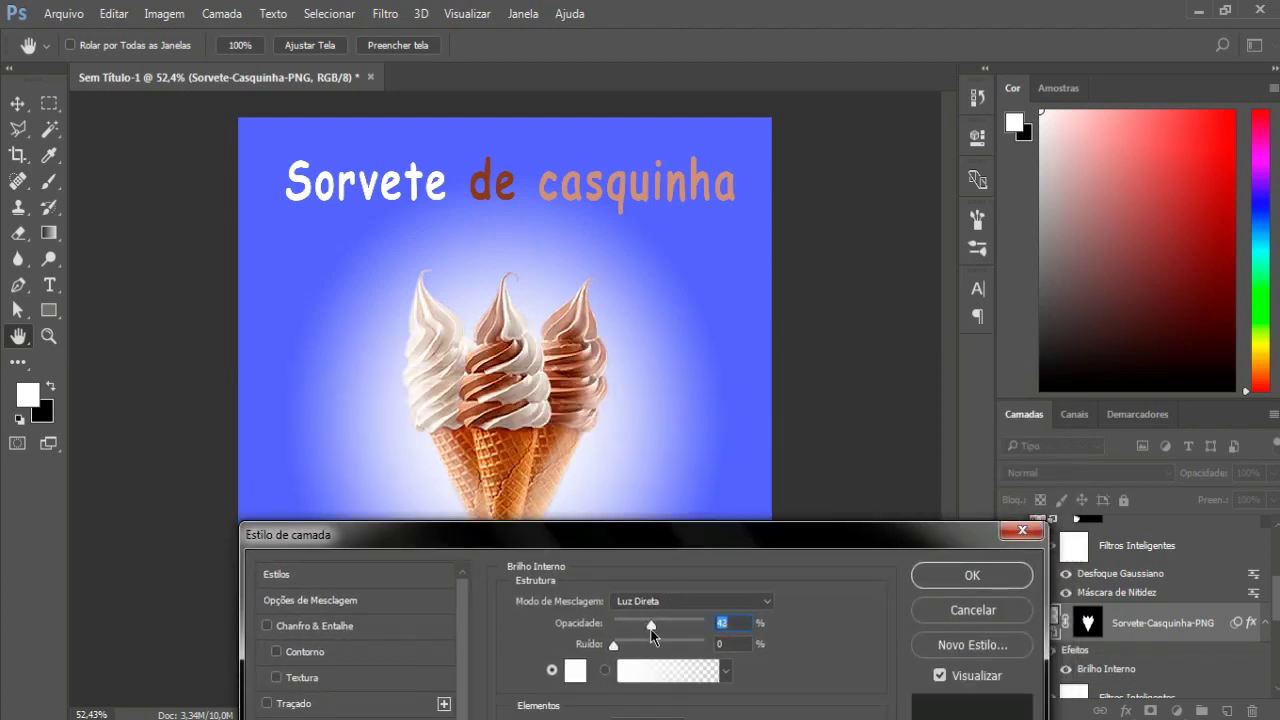
drag(676, 553, 677, 331)
drag(619, 547, 629, 547)
drag(640, 318, 632, 240)
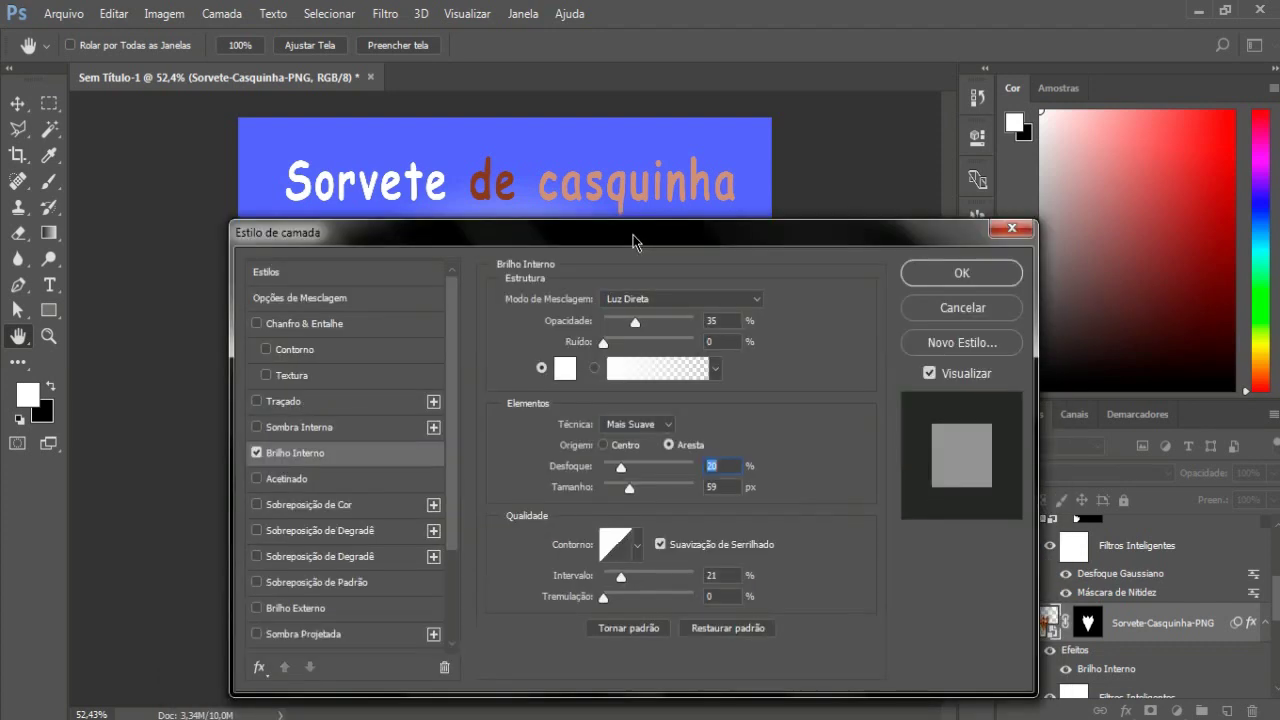
Try a smaller Inner Glow size, and settle on 65 px.
drag(630, 495, 621, 495)
drag(678, 244, 674, 212)
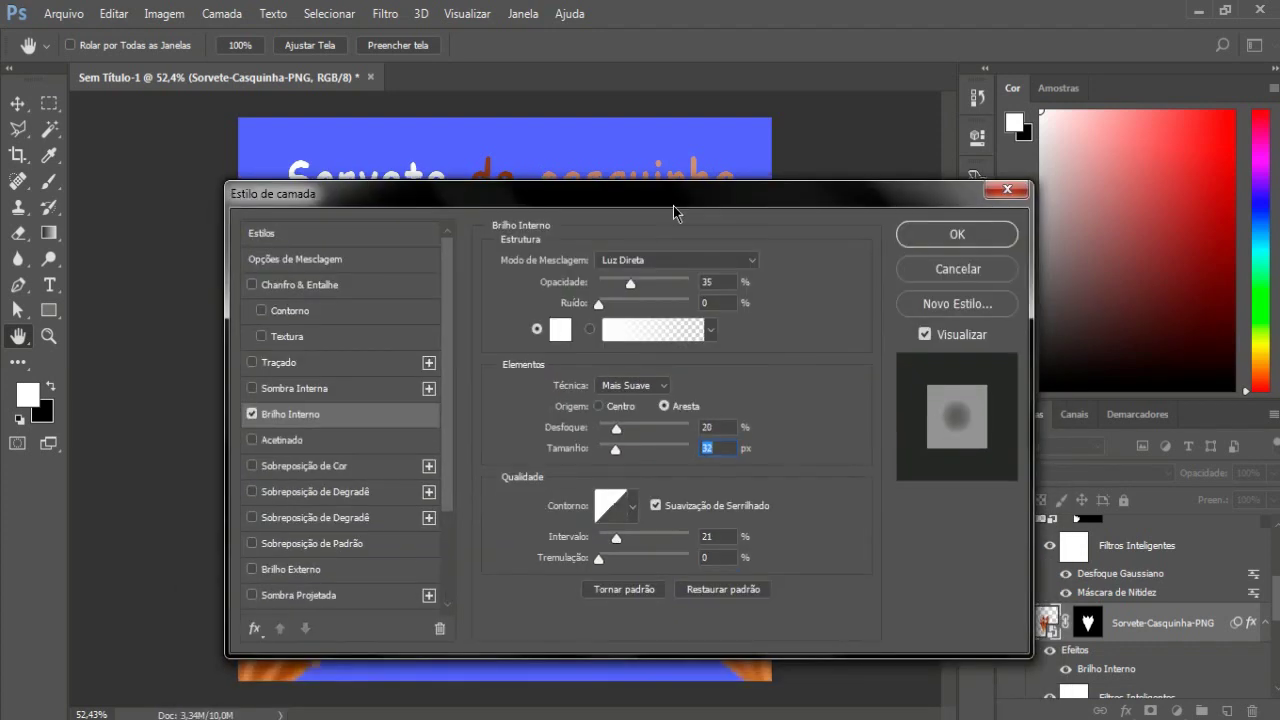
drag(612, 451, 631, 458)
drag(708, 200, 676, 182)
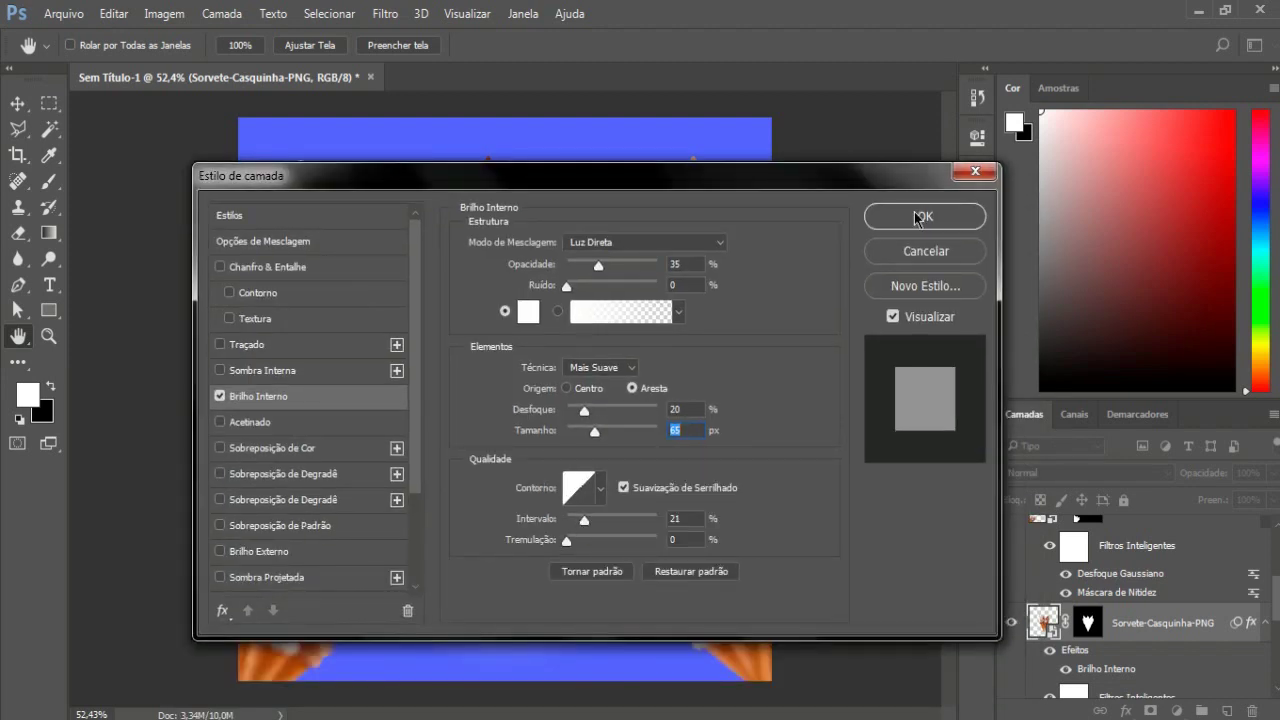
Add an Outer Glow to the main ice cream layer with the Luz Indireta blend mode, keeping the artwork in view.
drag(418, 445, 411, 540)
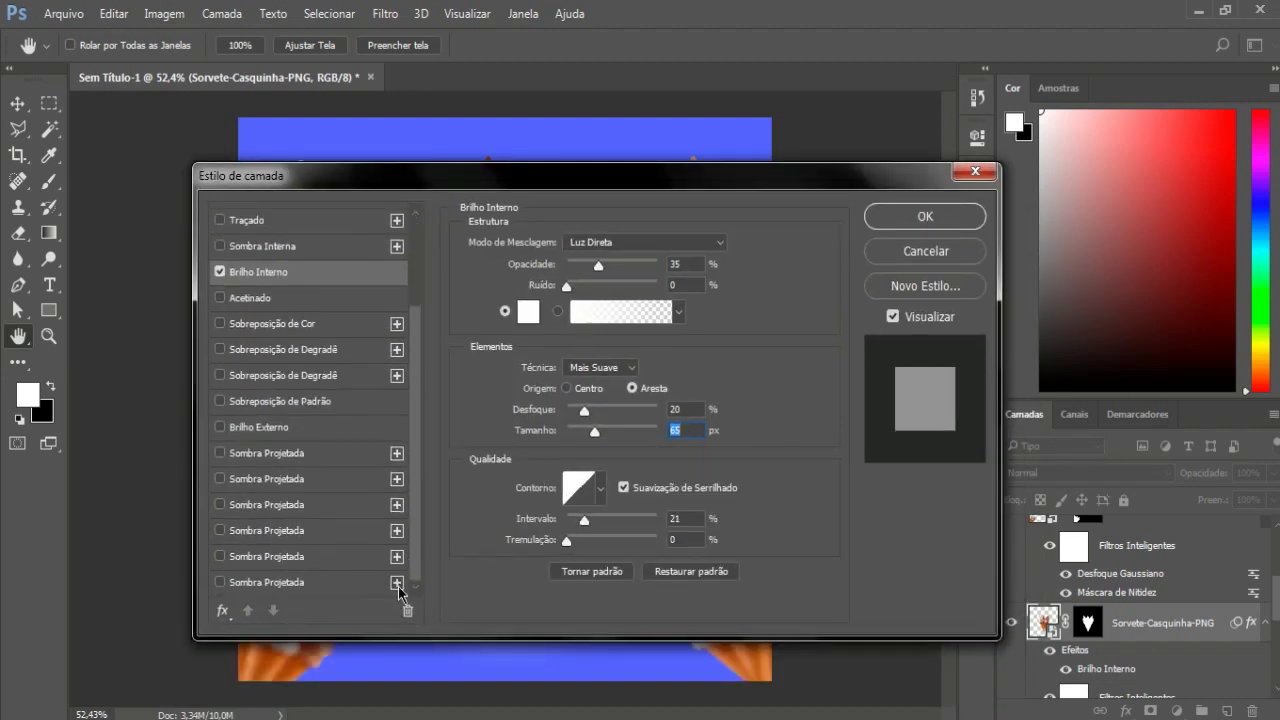
click(295, 430)
drag(609, 183, 1133, 87)
click(612, 329)
click(631, 213)
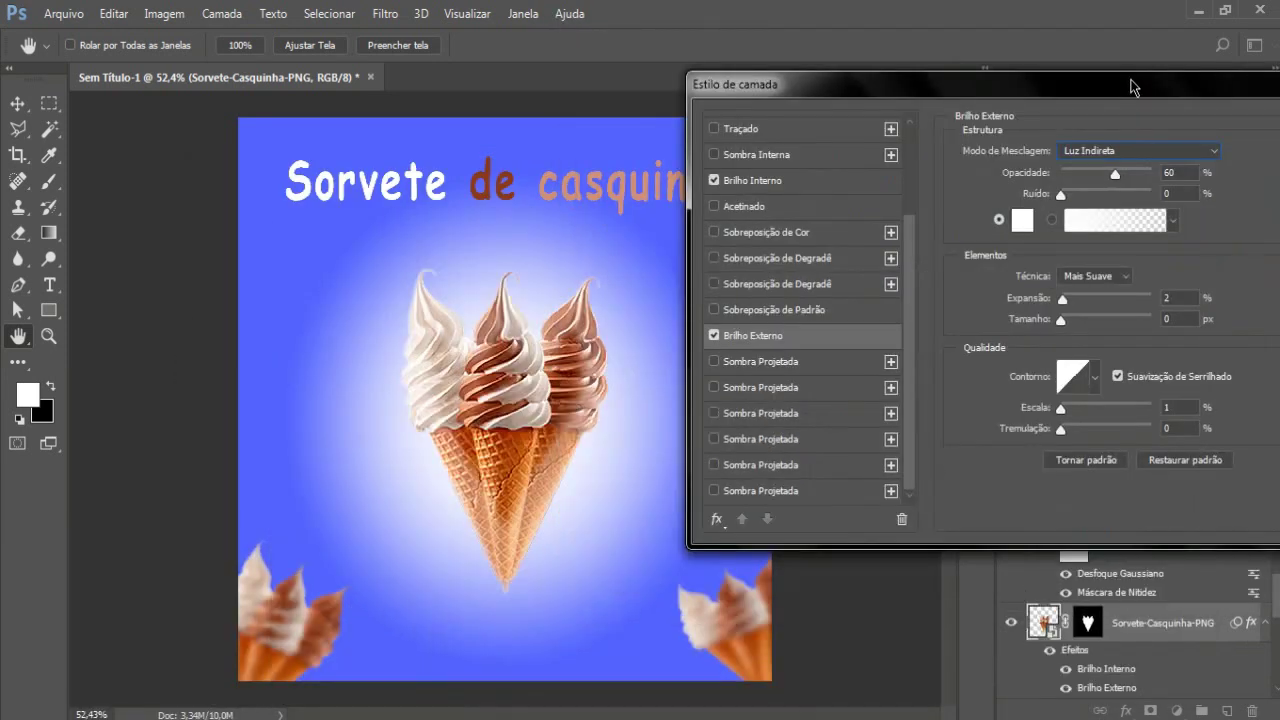
Set the Outer Glow's opacity to 16%, Expansão to 10%, Tamanho to 0 px and technique to Precisa.
mouse_move(1054, 300)
mouse_down()
mouse_move(1070, 304)
mouse_move(1066, 320)
mouse_up()
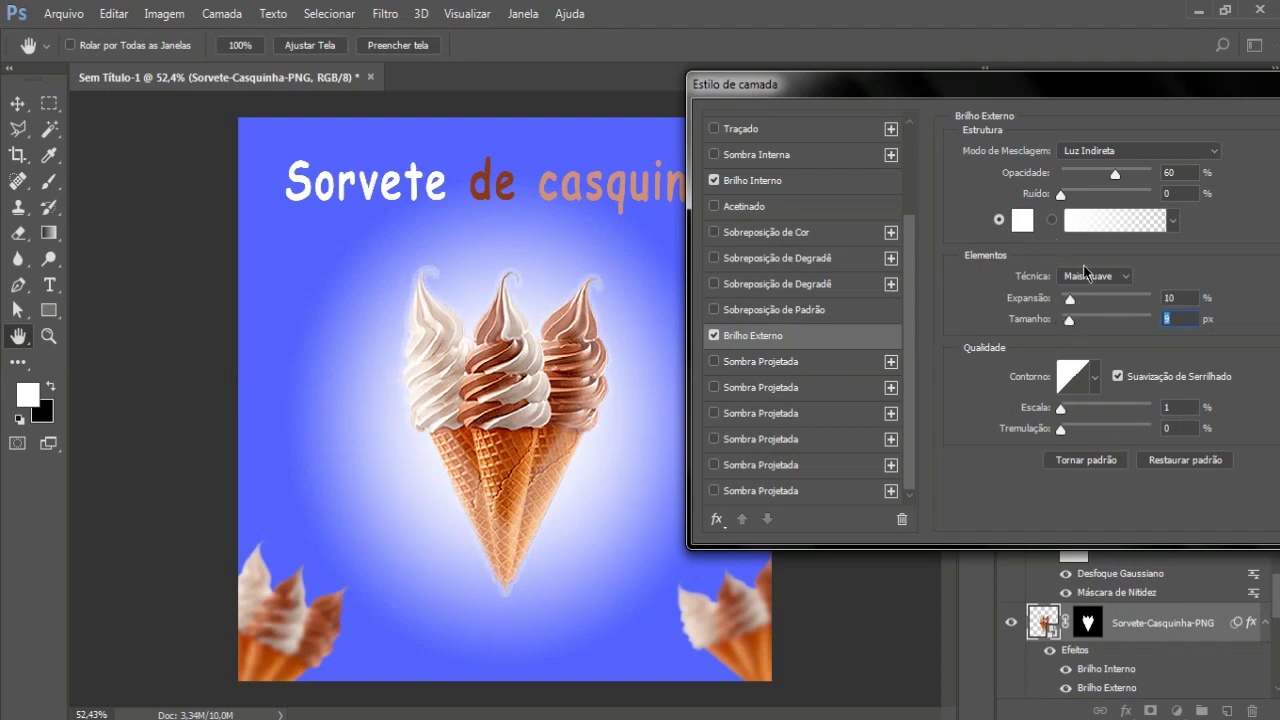
drag(1120, 172, 1074, 180)
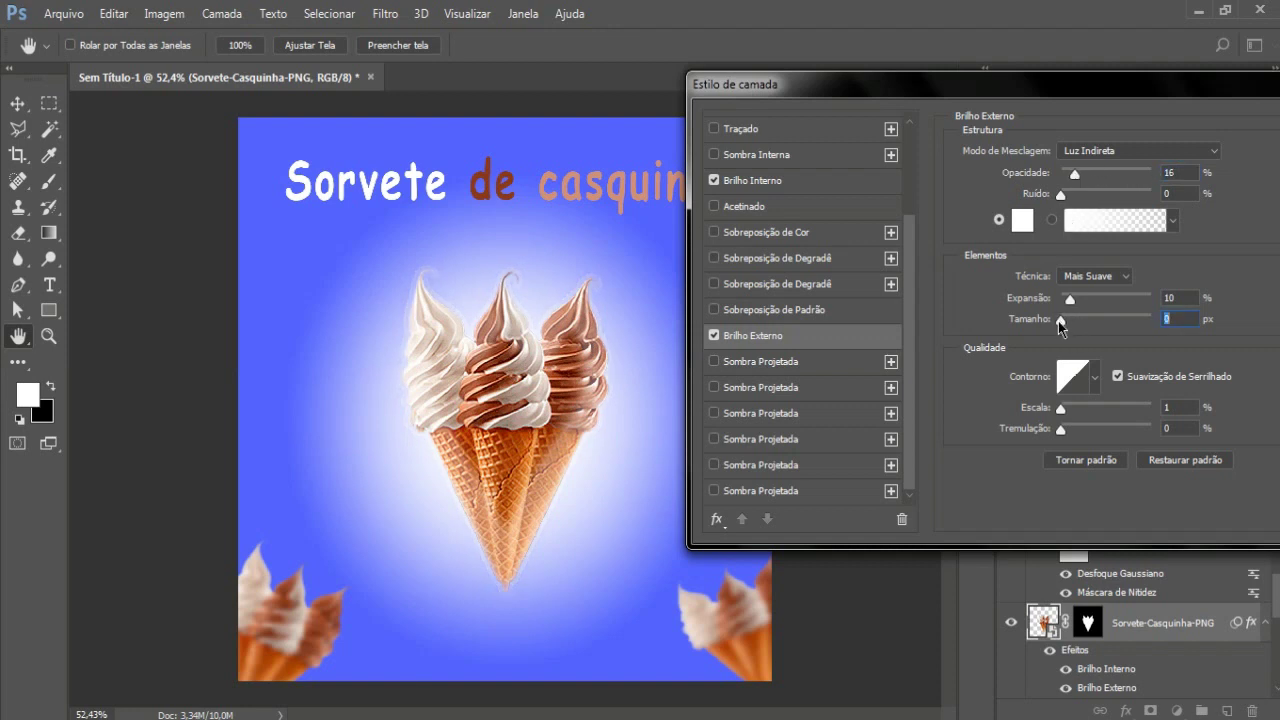
click(1104, 277)
click(1106, 300)
Add an Inner Shadow to the main ice cream layer with 15% opacity, 90° angle, 45 px Distância, 36% Desfoque and 21 px Tamanho.
scroll(808, 265, up, 3)
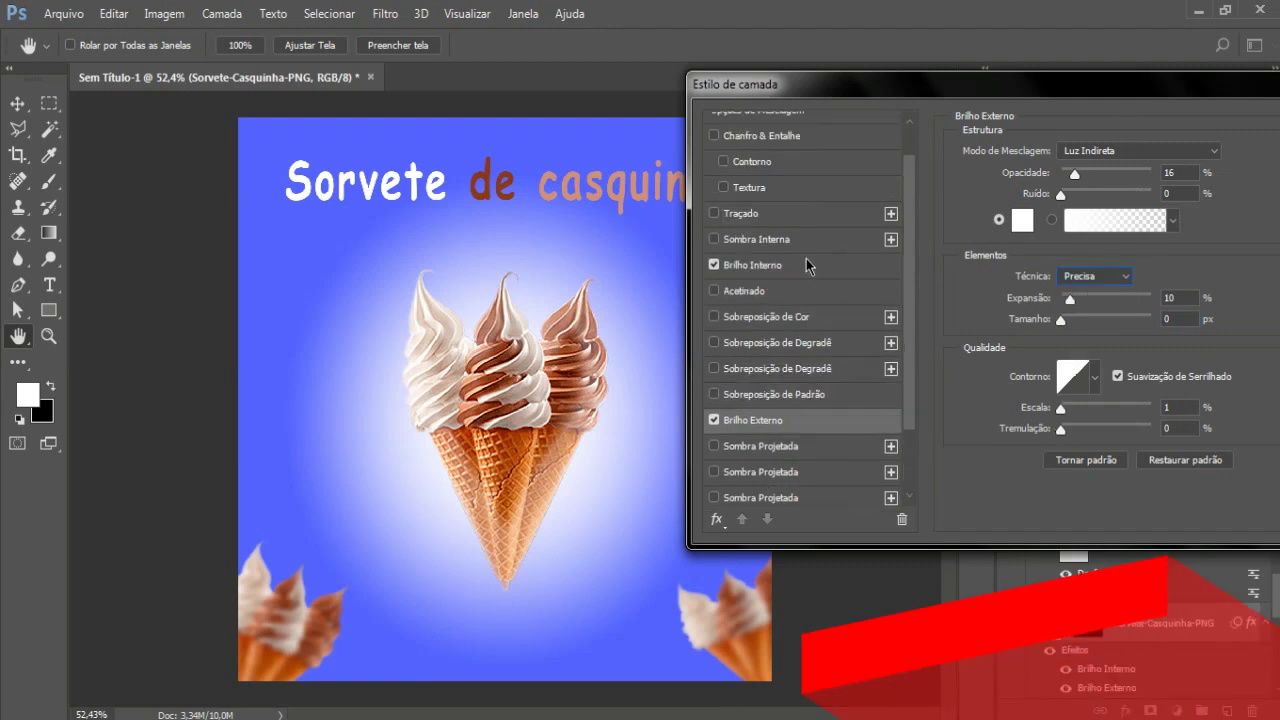
click(806, 240)
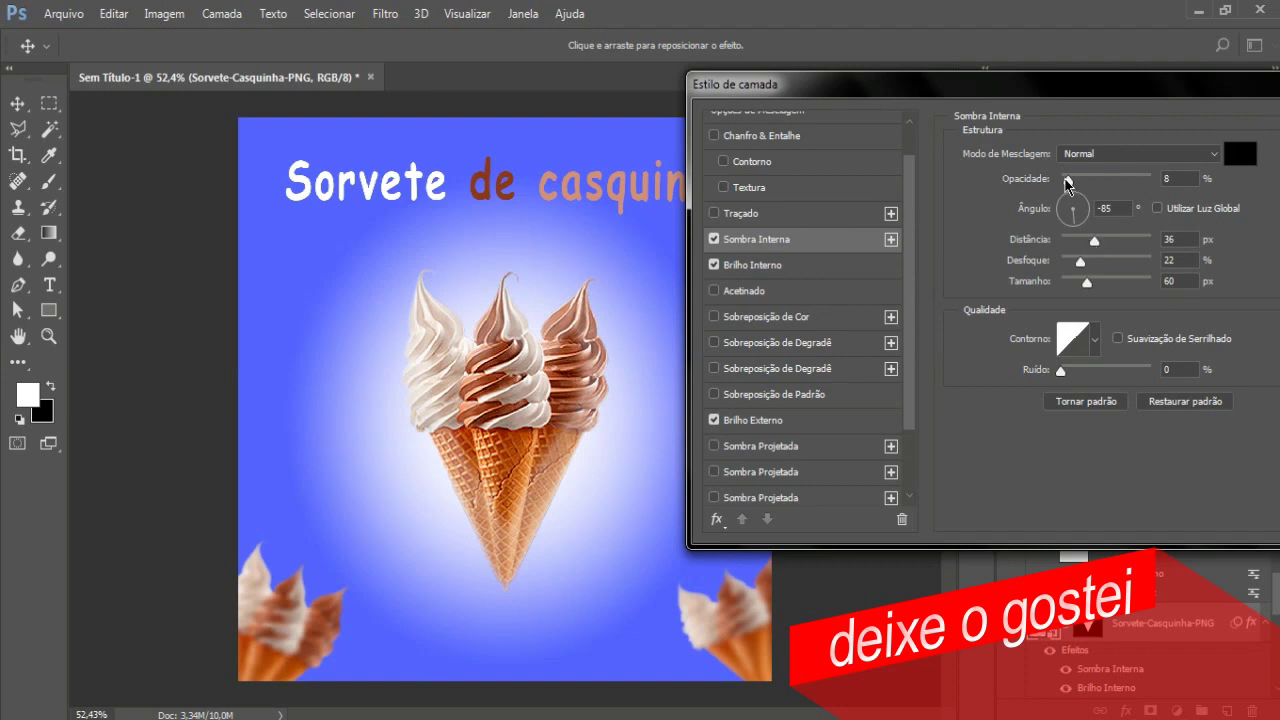
mouse_move(1082, 185)
mouse_down()
mouse_move(1097, 184)
mouse_move(1076, 181)
mouse_up()
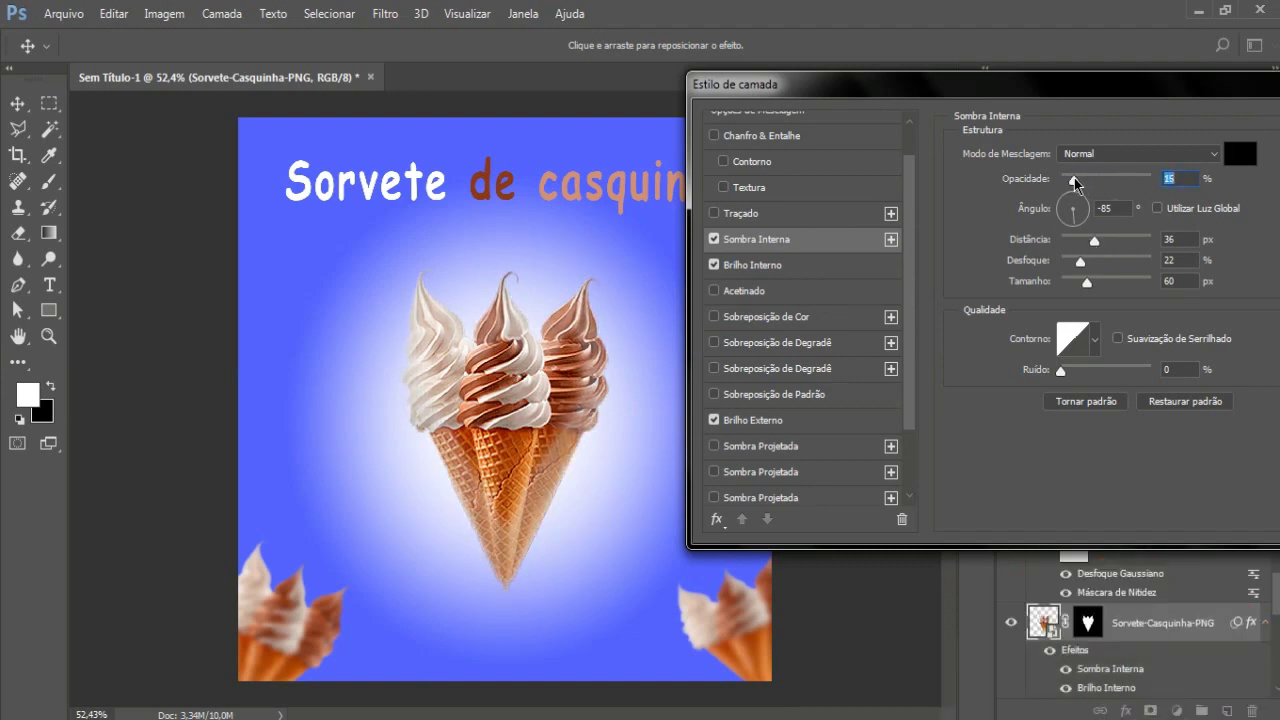
key(Tab)
text(90)
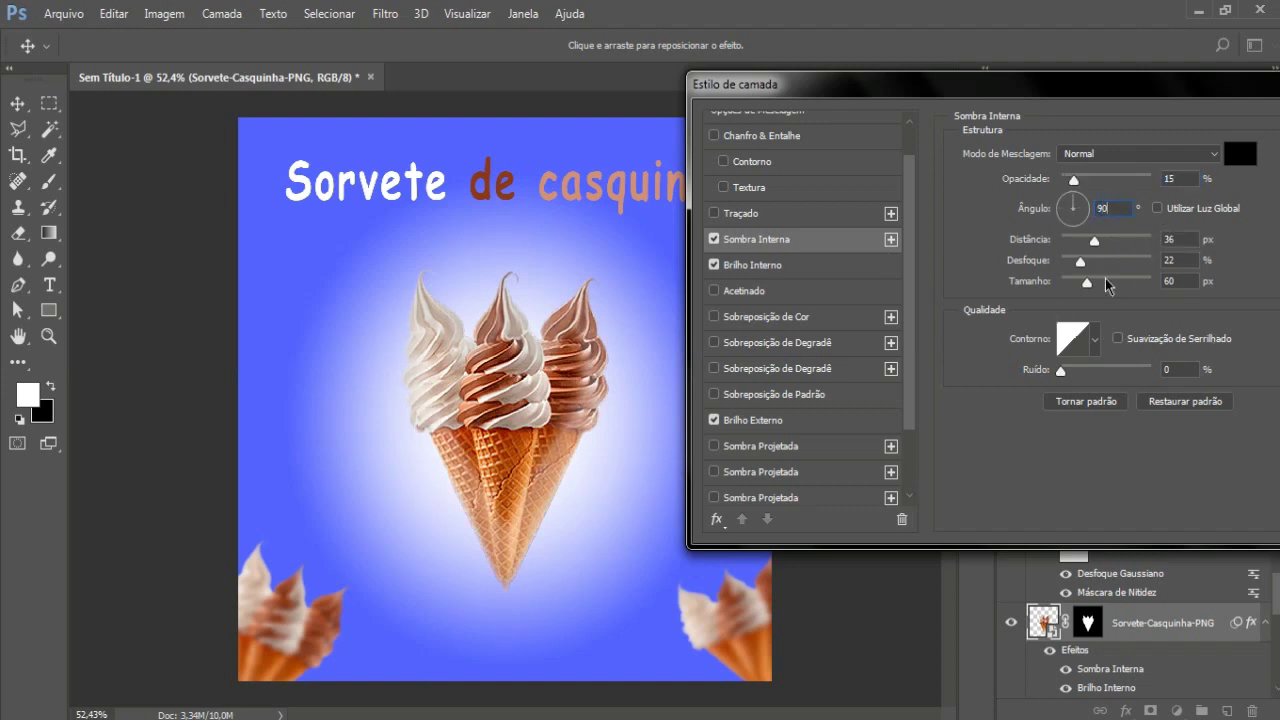
mouse_move(1080, 262)
mouse_down()
mouse_move(1093, 263)
mouse_move(1080, 283)
mouse_move(1105, 284)
mouse_move(1076, 282)
mouse_up()
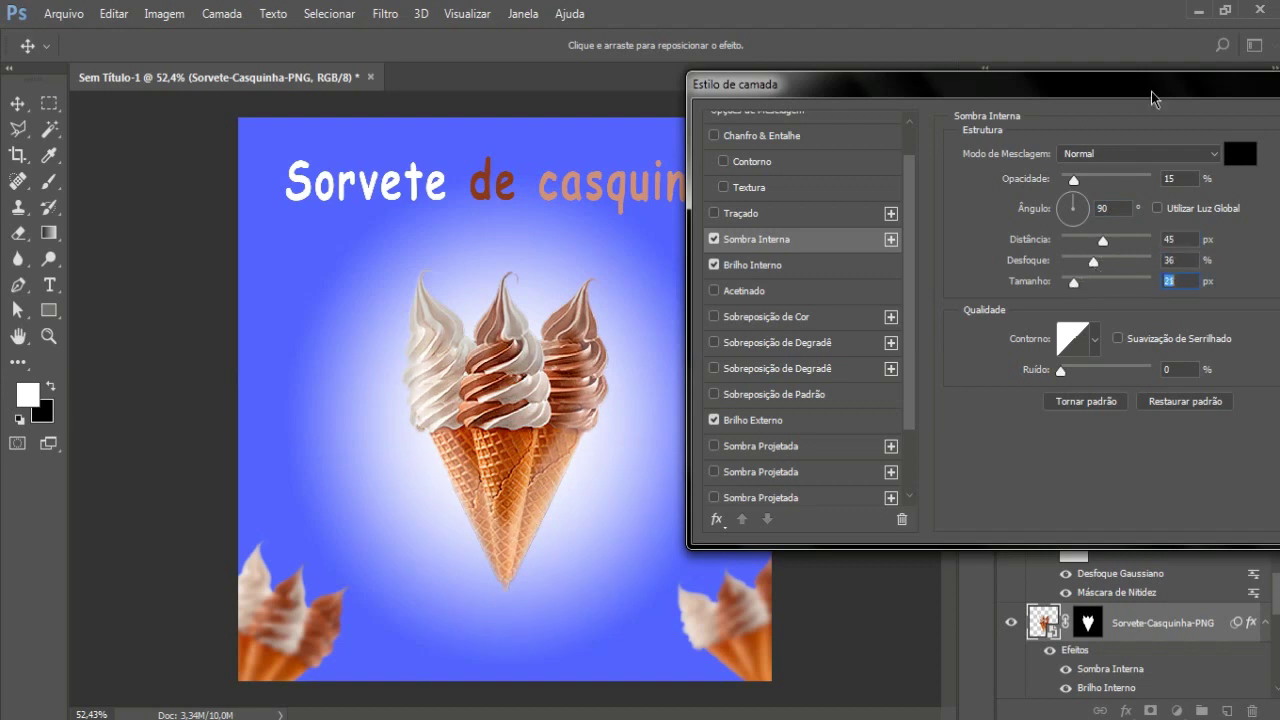
Try Multiplicação as the Inner Shadow's blend mode, and settle on Luz Linear.
drag(1153, 98, 1045, 98)
click(1075, 155)
click(1010, 218)
click(1014, 153)
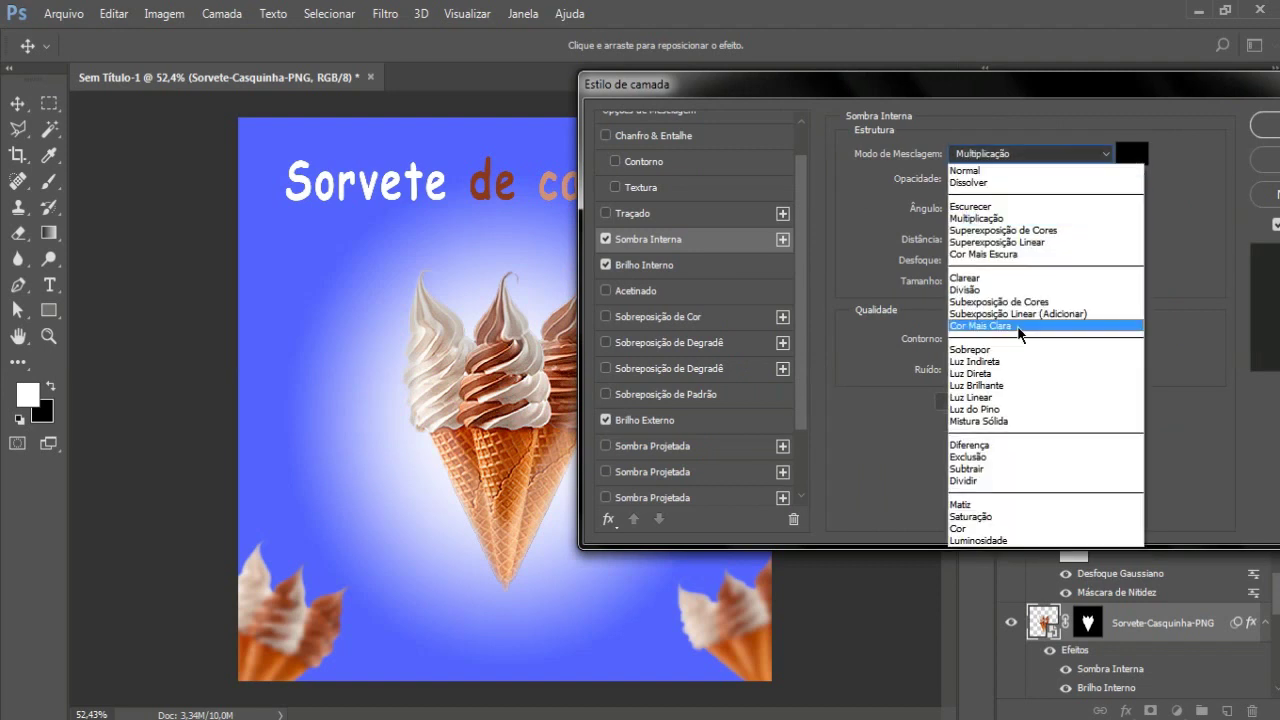
click(975, 397)
Set the Inner Shadow's opacity to 22%, angle to 0°, Distância to 45 px, Desfoque to 42% and Tamanho to 9 px.
drag(966, 184, 972, 245)
double_click(996, 208)
text(180)
key(BackSpace)
key(BackSpace)
key(BackSpace)
text(0)
drag(964, 180, 972, 180)
drag(985, 262, 960, 284)
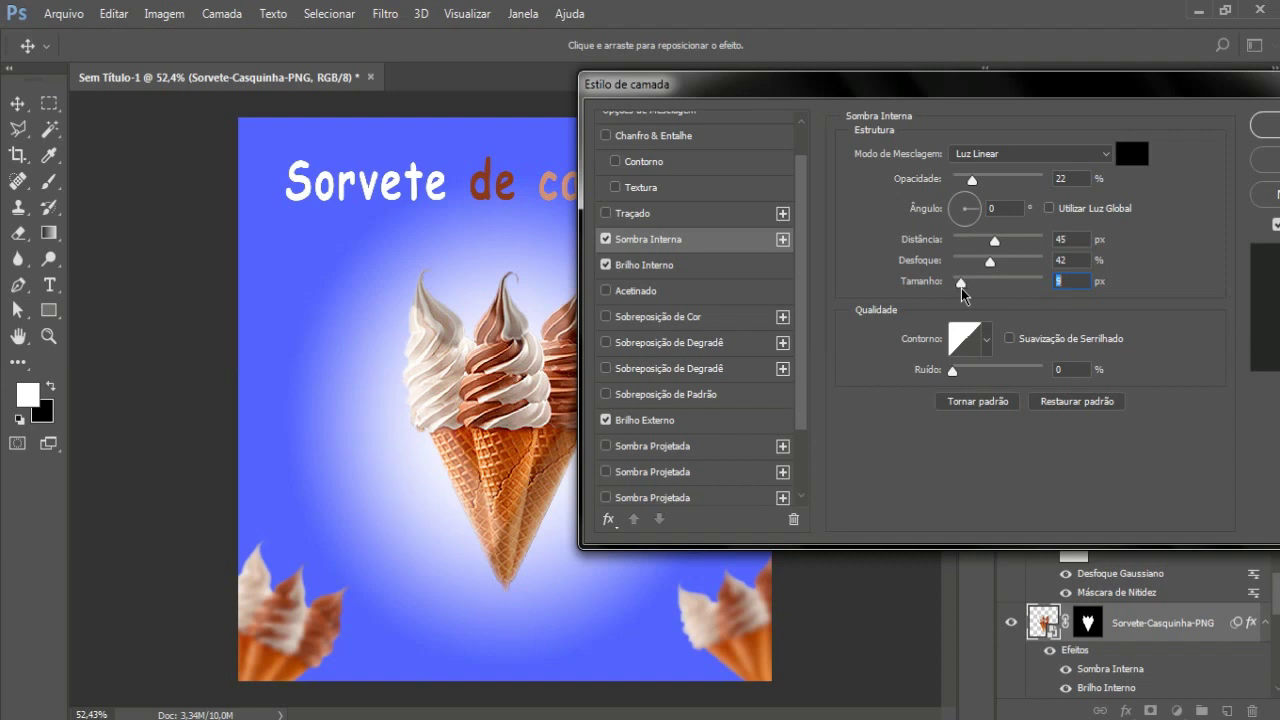
Lower the Inner Shadow's opacity to 5% with the whole artwork in view, and apply the layer style.
drag(806, 82, 921, 84)
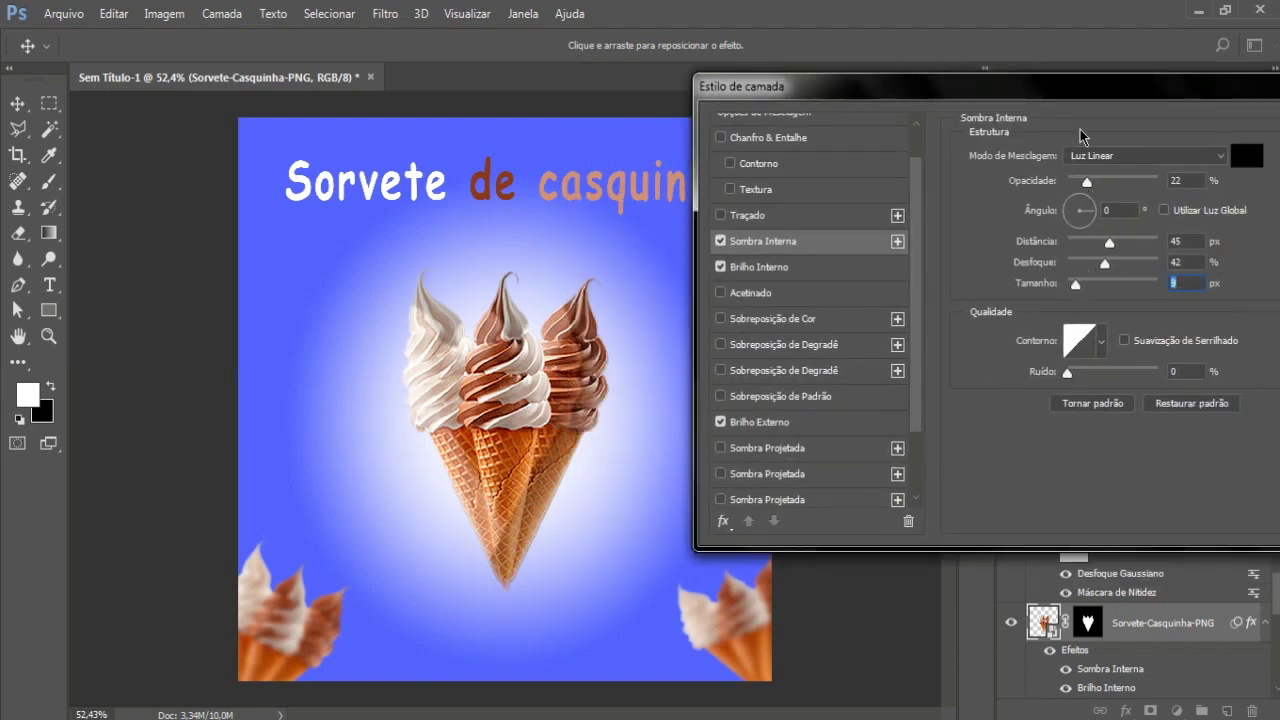
drag(1089, 181, 1072, 182)
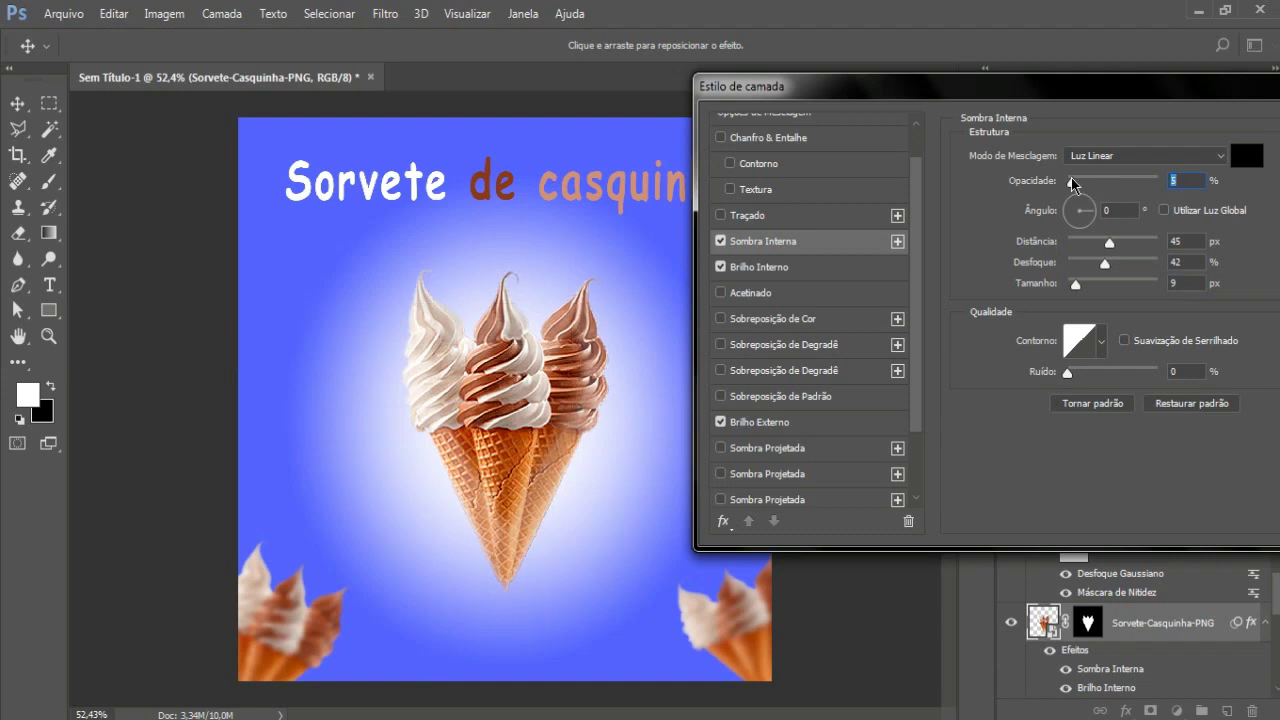
click(1225, 116)
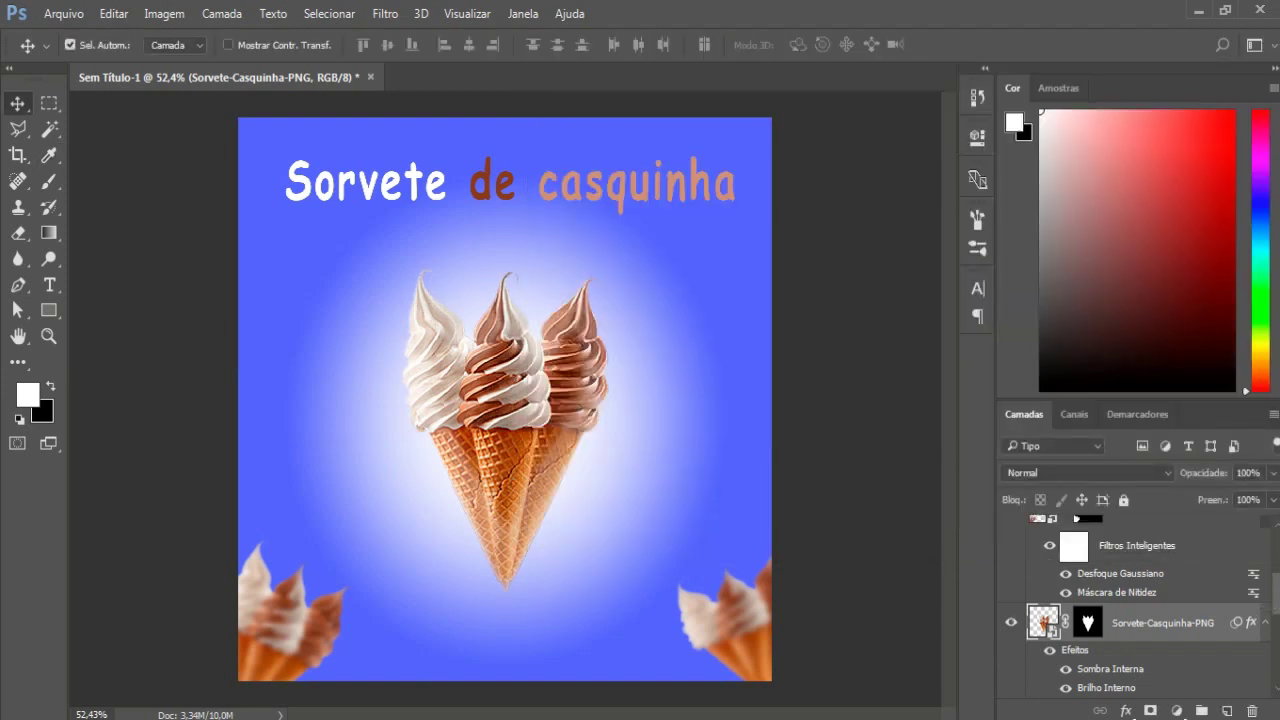
Select all layers from the title down to the colour fill and stamp them into one new merged layer on top.
scroll(1140, 600, up, 3)
click(1157, 535)
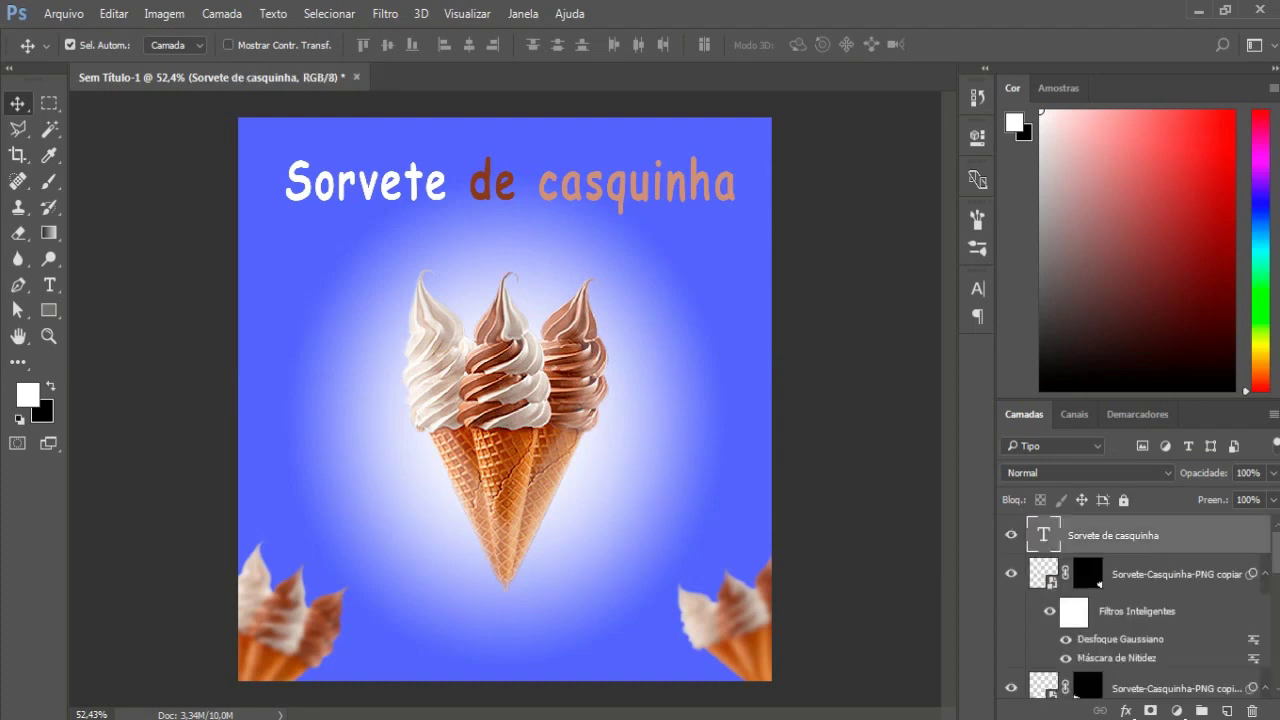
scroll(1099, 583, down, 5)
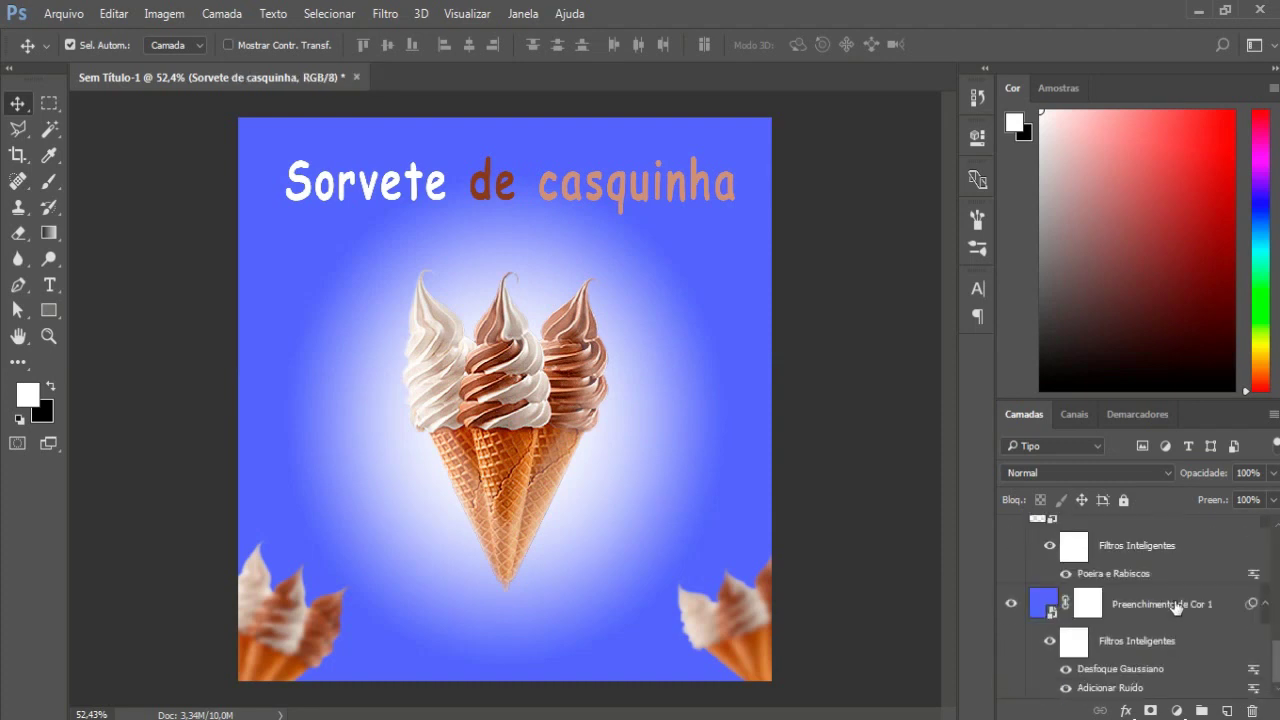
click(1177, 605)
scroll(1177, 605, up, 1)
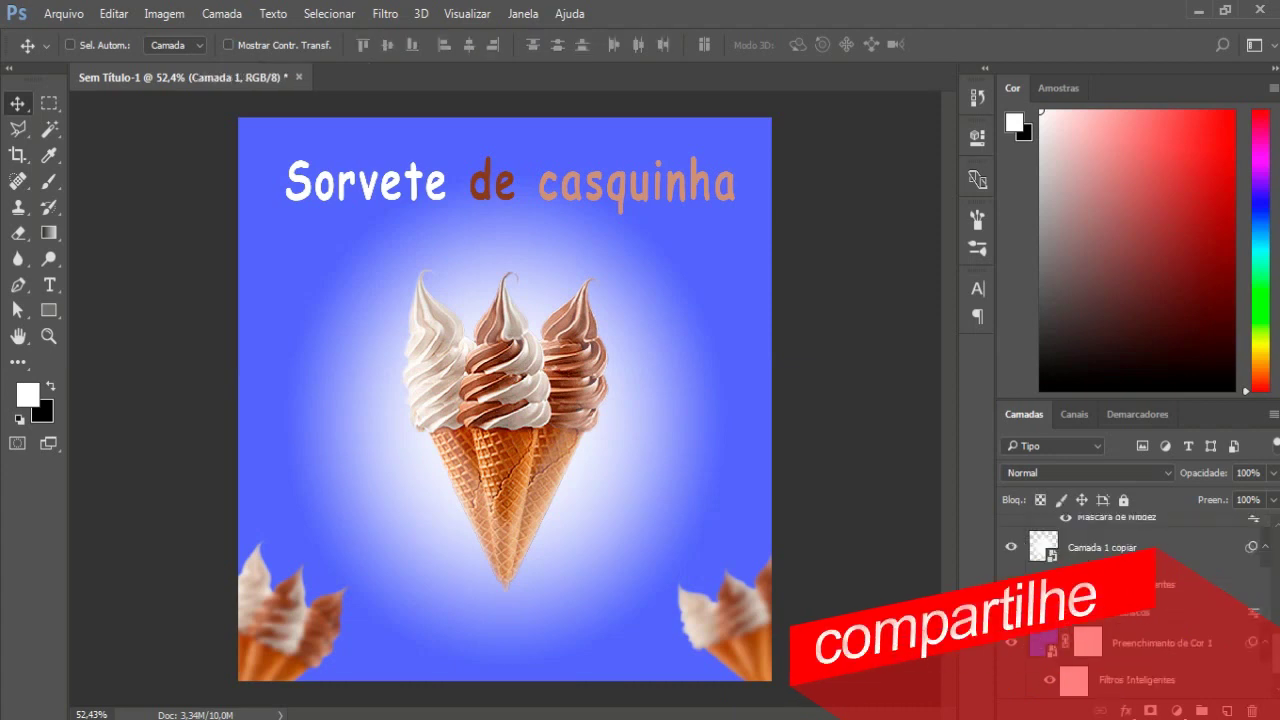
scroll(1120, 560, up, 2)
Open the Camera Raw filter on the merged layer and set Temperatura to -17, Exposição to -0,30, Contraste to +8 and Realces to +13.
click(385, 13)
click(517, 143)
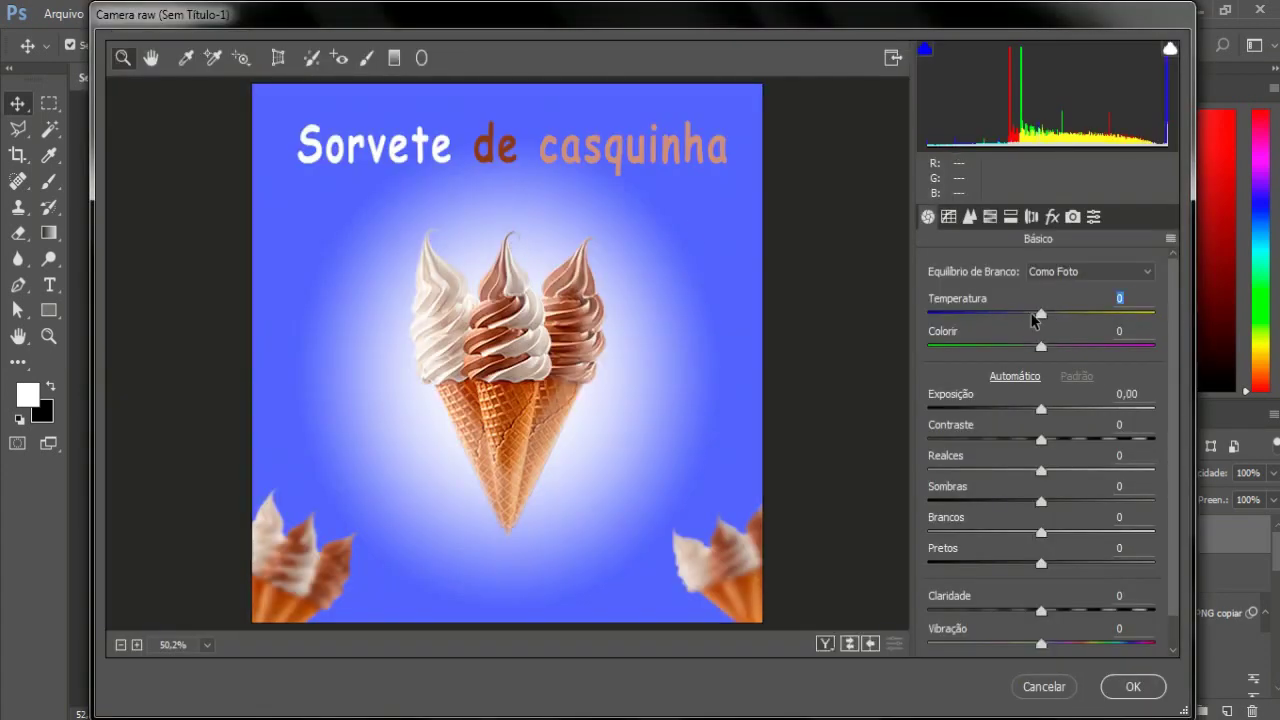
drag(1035, 319, 1023, 312)
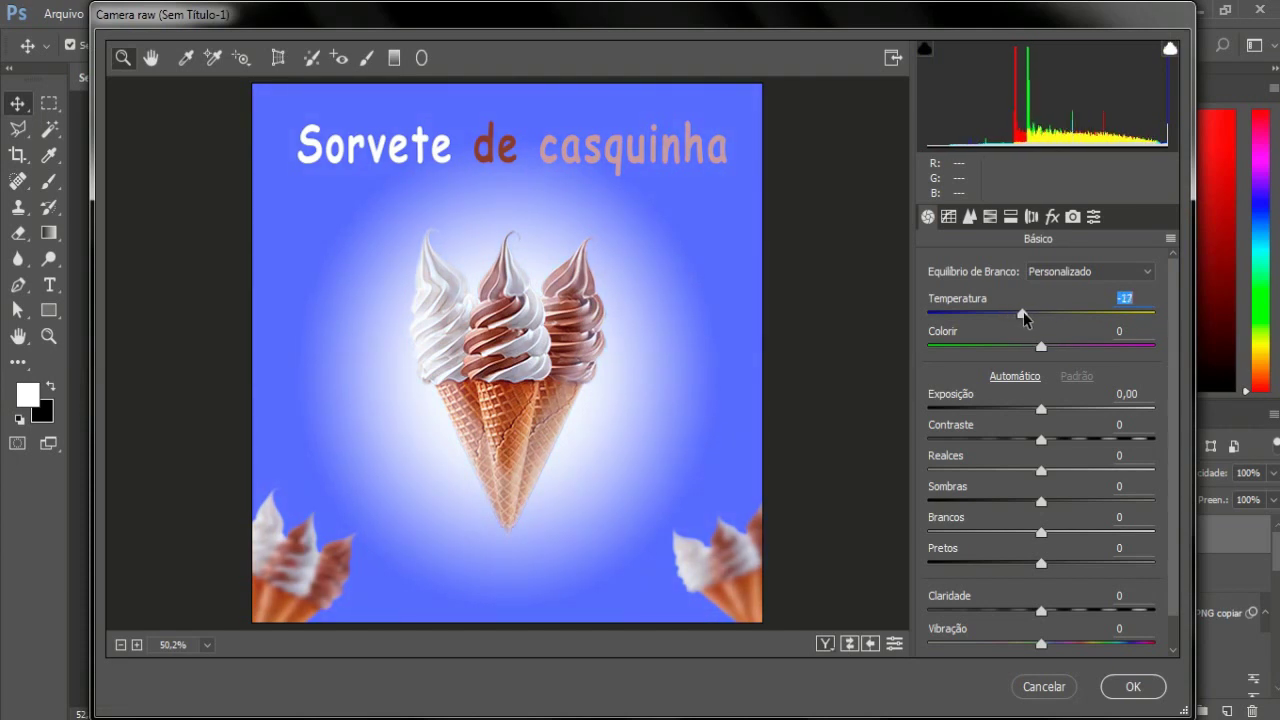
drag(1041, 410, 1049, 437)
click(1042, 474)
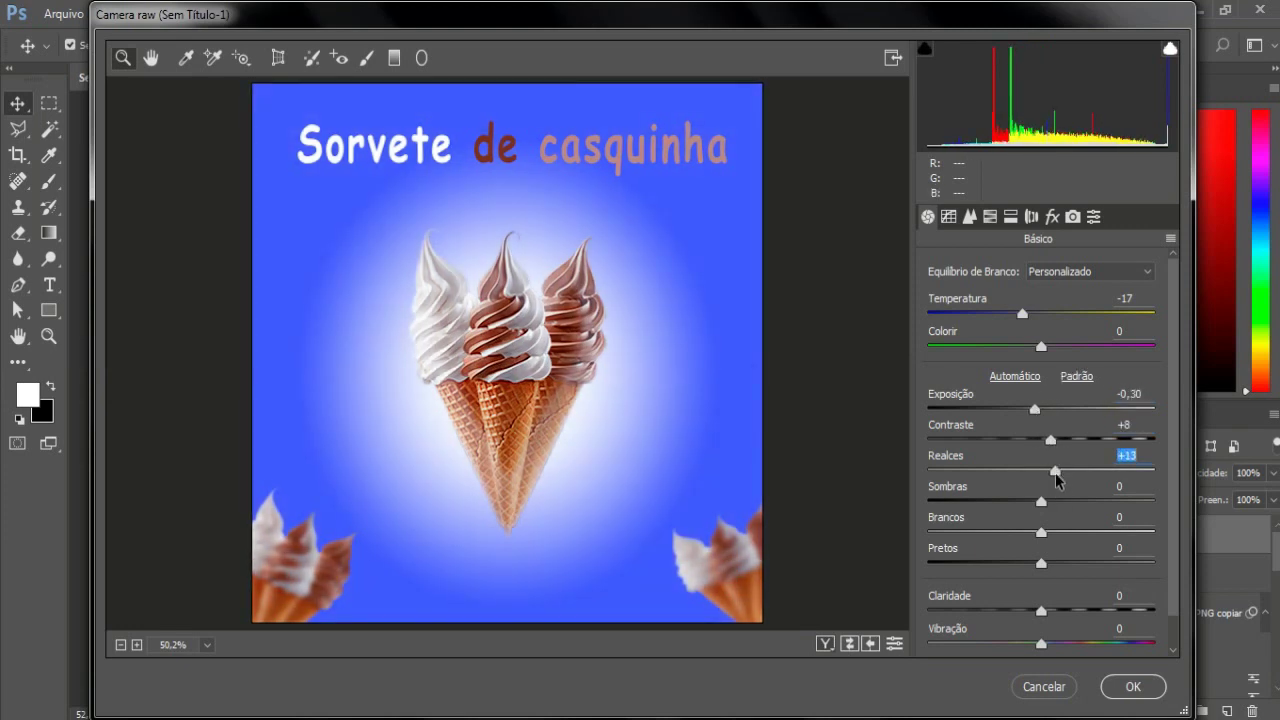
Set Sombras to -8, Brancos to +5, Pretos to -22, Claridade to +11, Vibração to +6 and Saturação to +10.
drag(1041, 501, 1052, 645)
click(1042, 535)
scroll(1176, 571, down, 2)
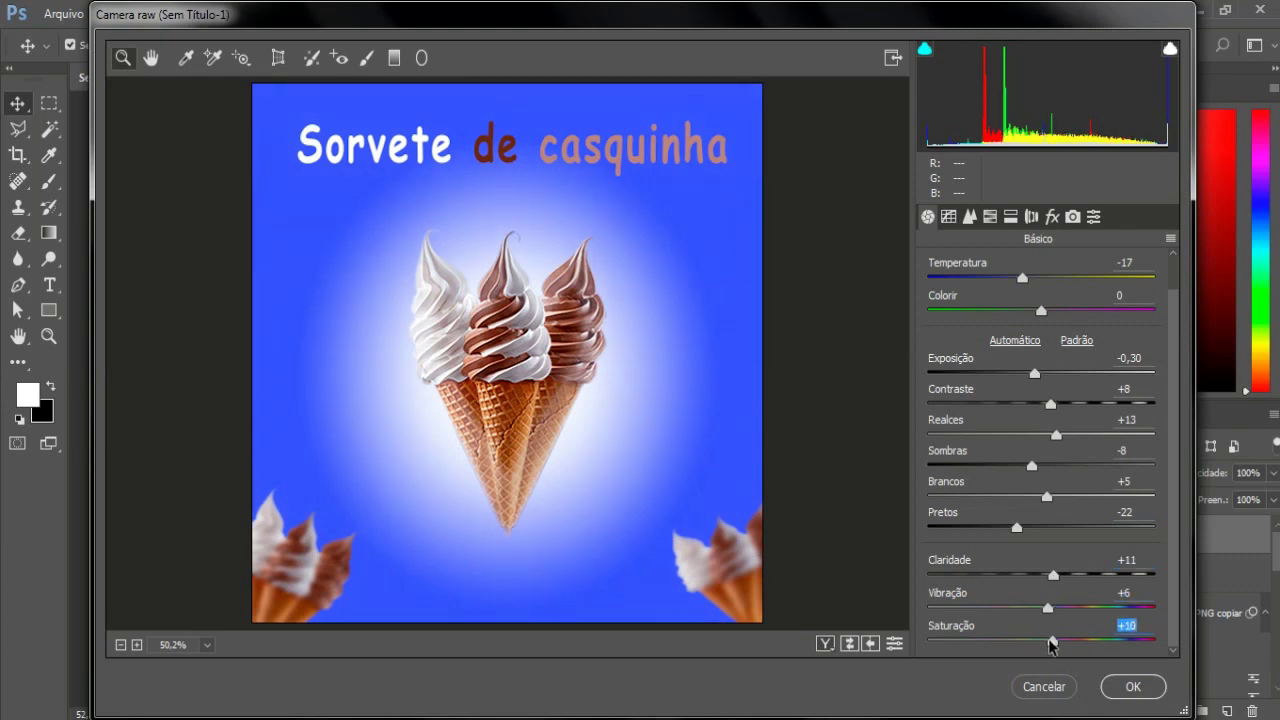
Sharpen the image with Intensidade 5, Raio 0,8, Detalhe 30 and Mascarando 6.
click(969, 216)
drag(928, 299, 997, 366)
drag(928, 397, 942, 402)
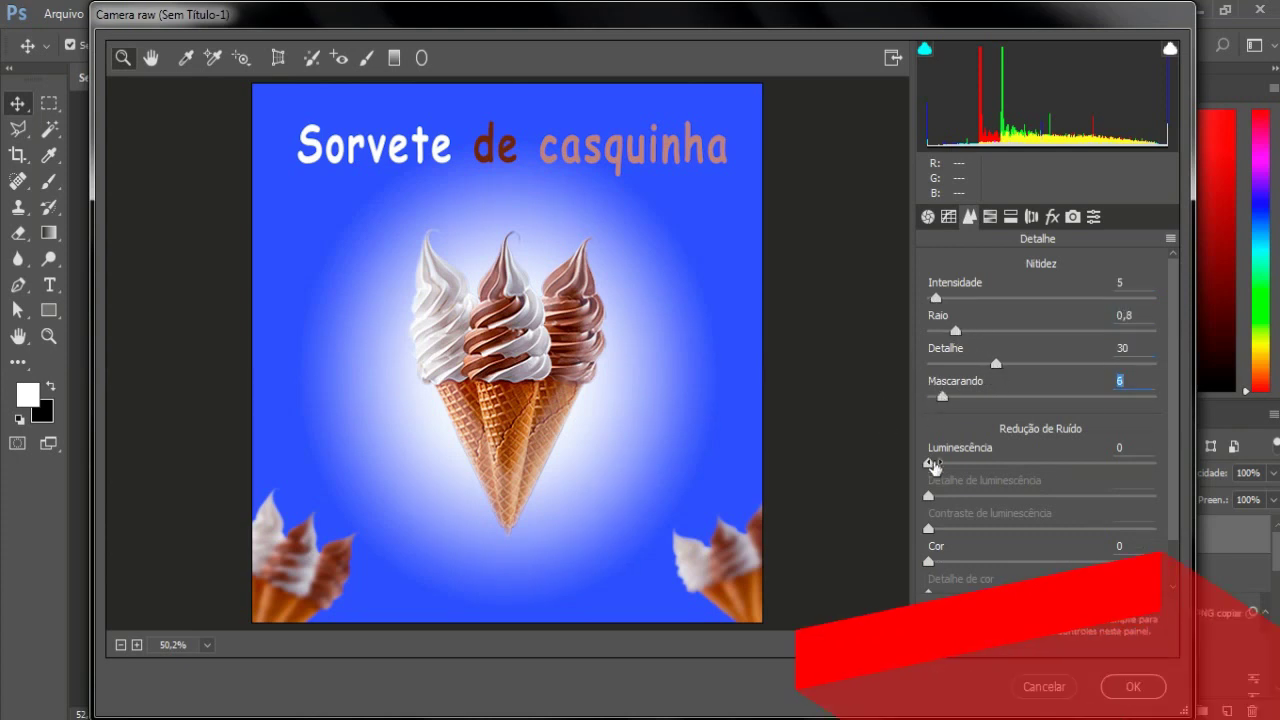
Reduce the noise with Luminescência 3, Contraste de luminescência 8 and Cor 5.
drag(930, 464, 935, 465)
drag(928, 528, 940, 561)
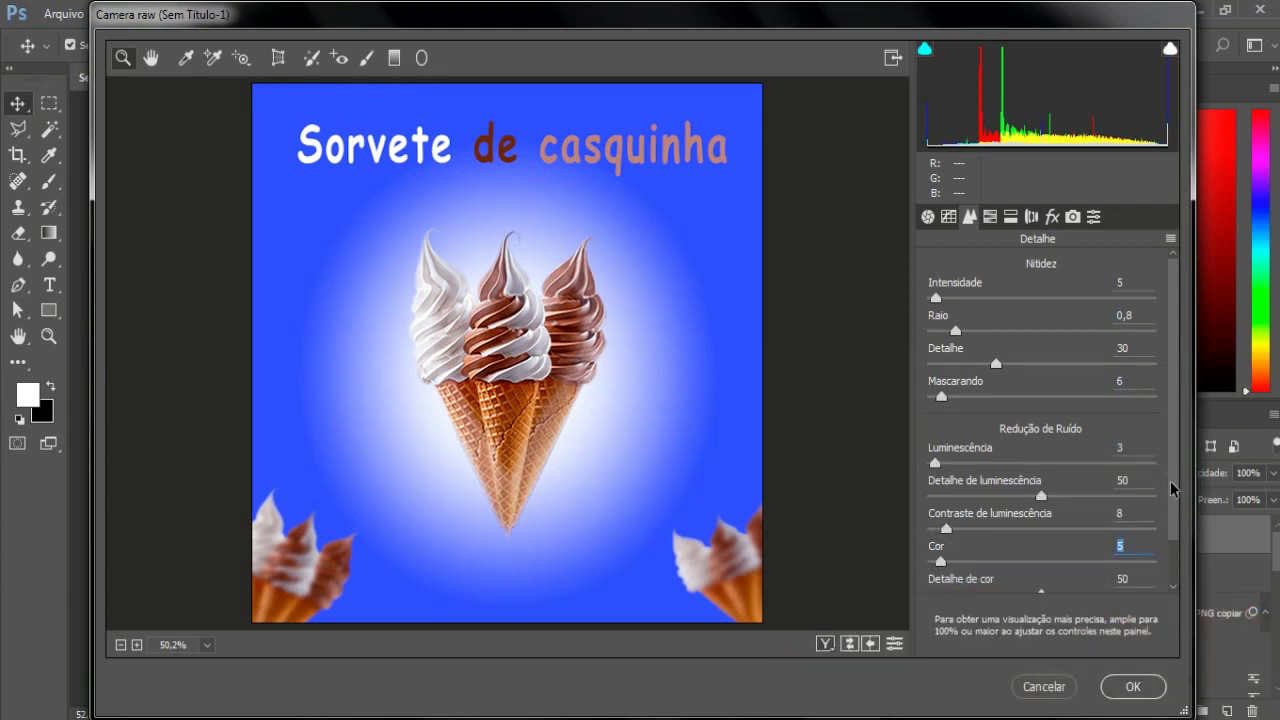
scroll(1174, 488, down, 2)
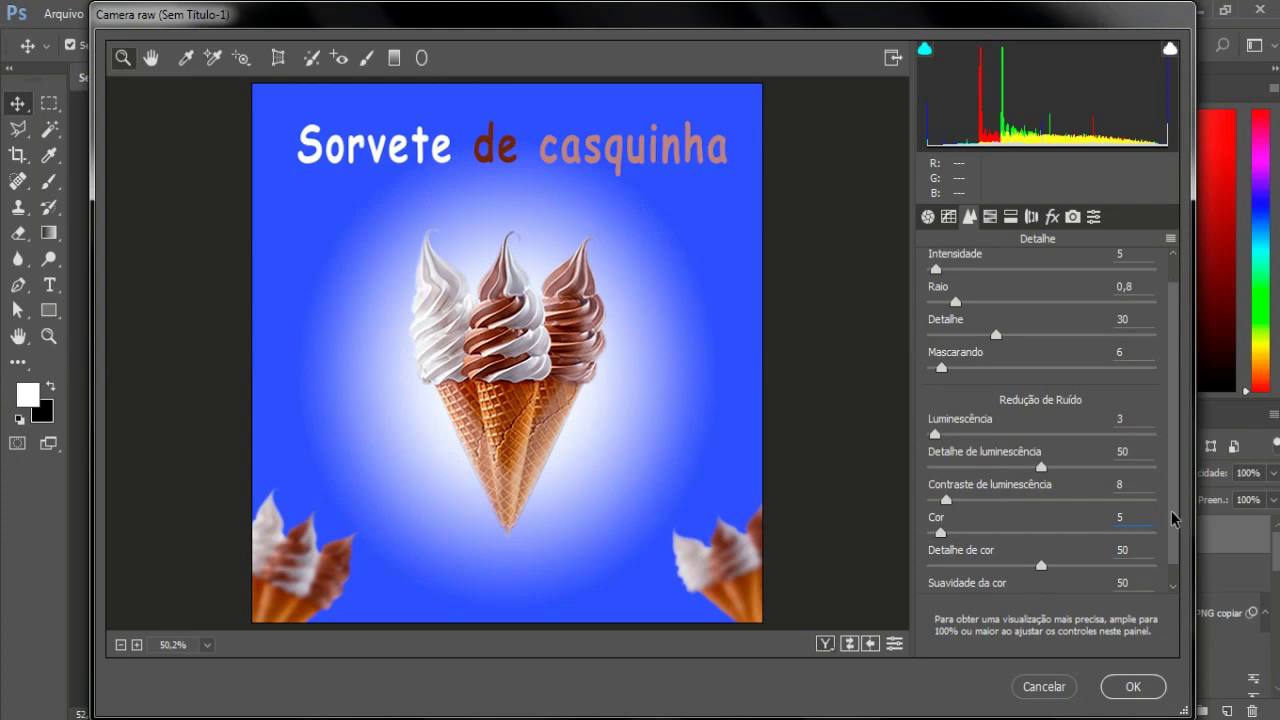
Add grain with Intensidade 3 and a vignette with Intensidade -18, Ponto Médio 57, Arredondamento +14, Difusão 53 and Realces 8.
click(1052, 218)
drag(928, 372, 937, 374)
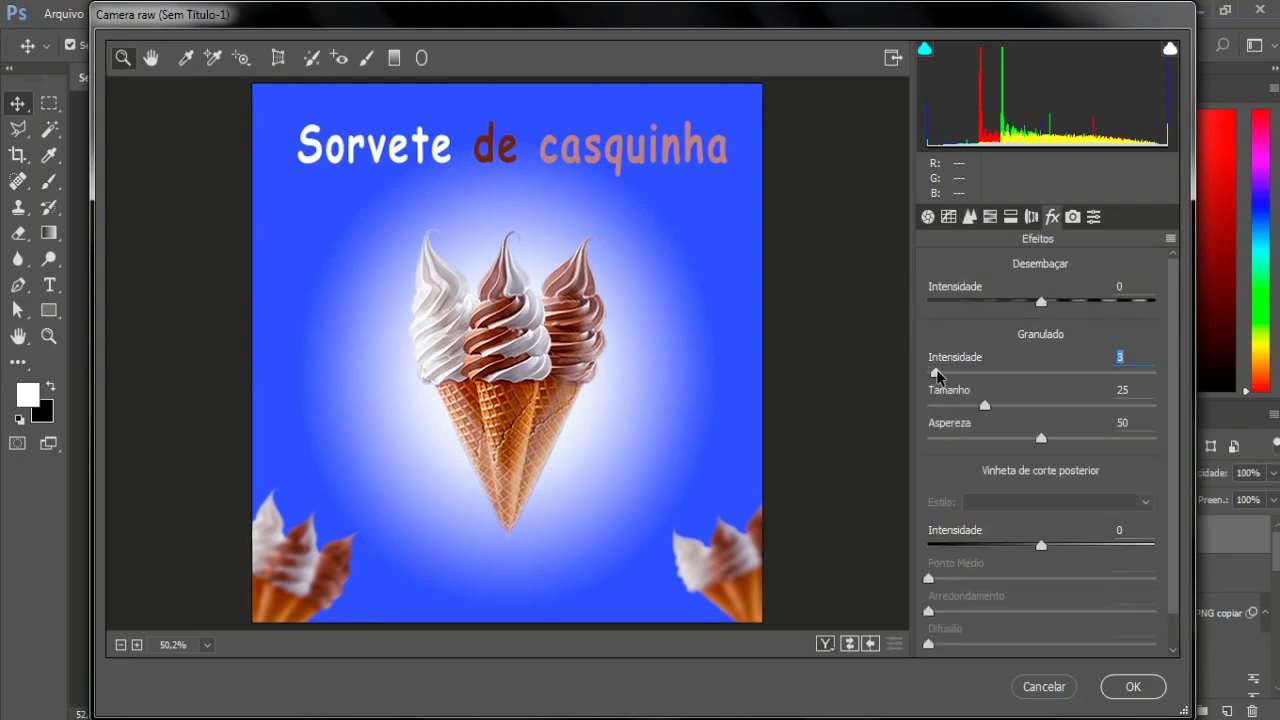
scroll(1068, 525, down, 1)
drag(1041, 522, 1049, 624)
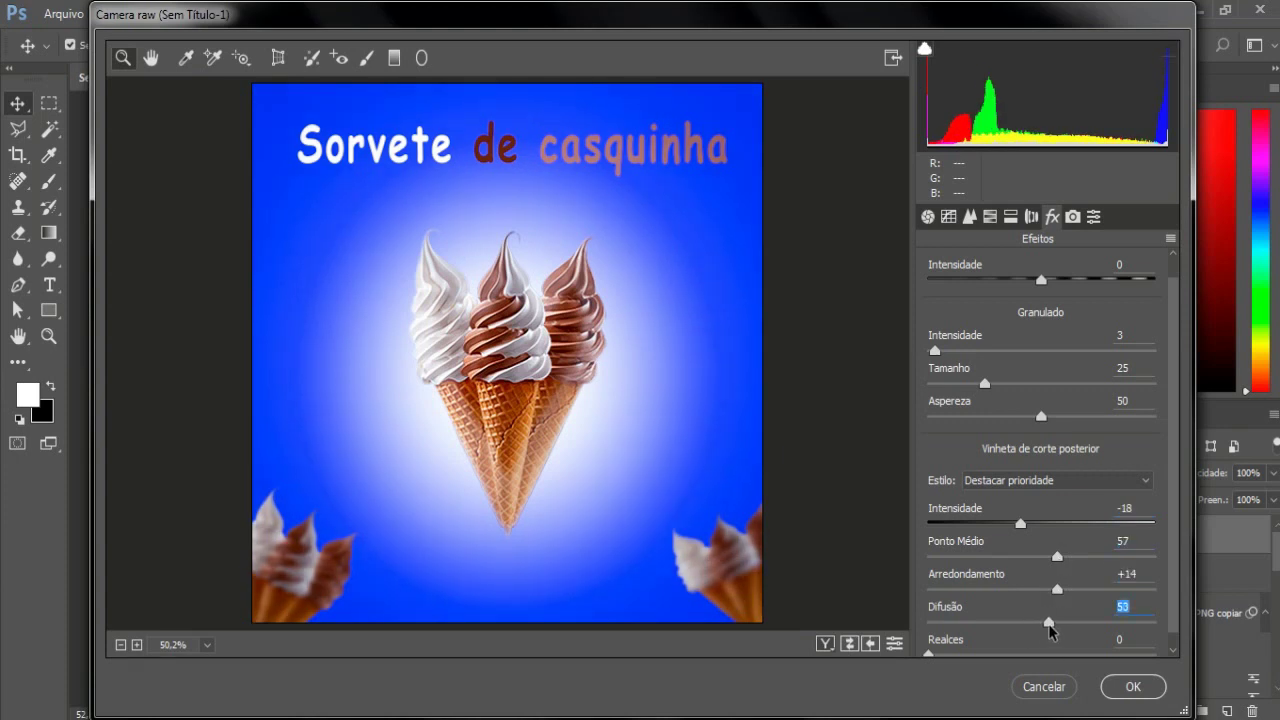
scroll(1000, 620, down, 1)
drag(930, 638, 944, 642)
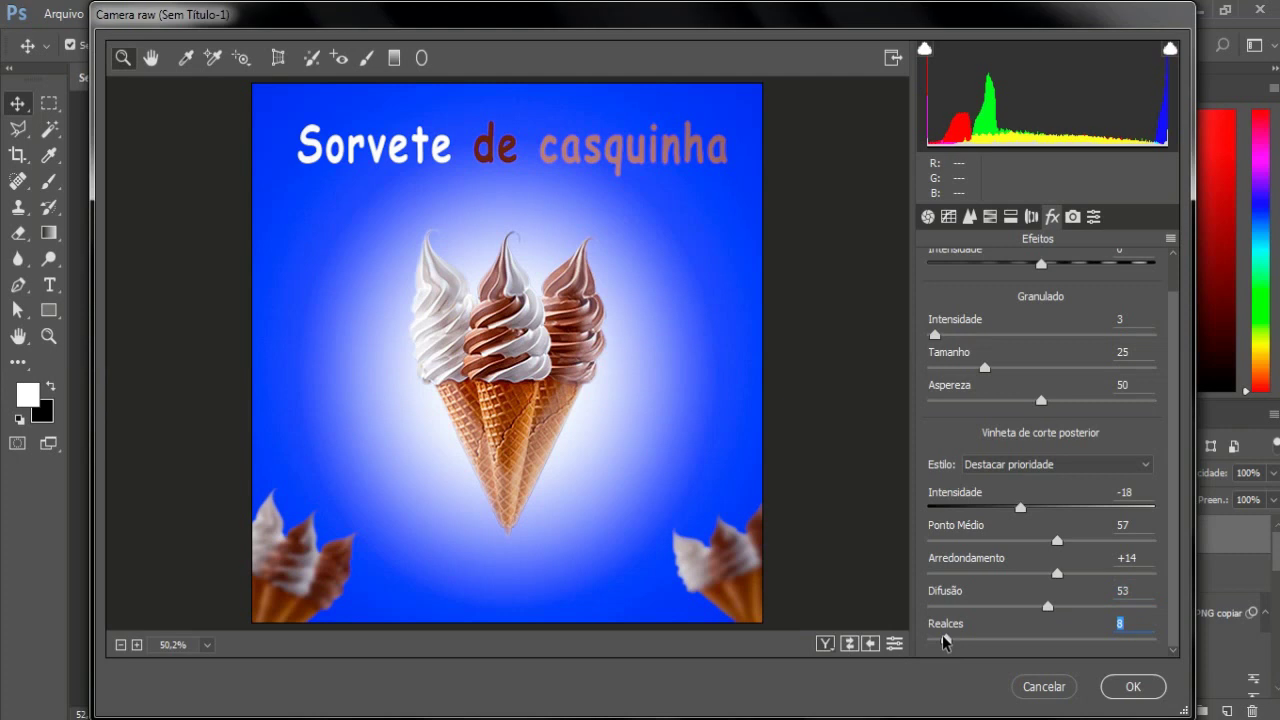
Adjust the parametric tone curve to Realces -8, Claros +1 and Escuros -11.
click(1010, 216)
click(969, 216)
click(948, 216)
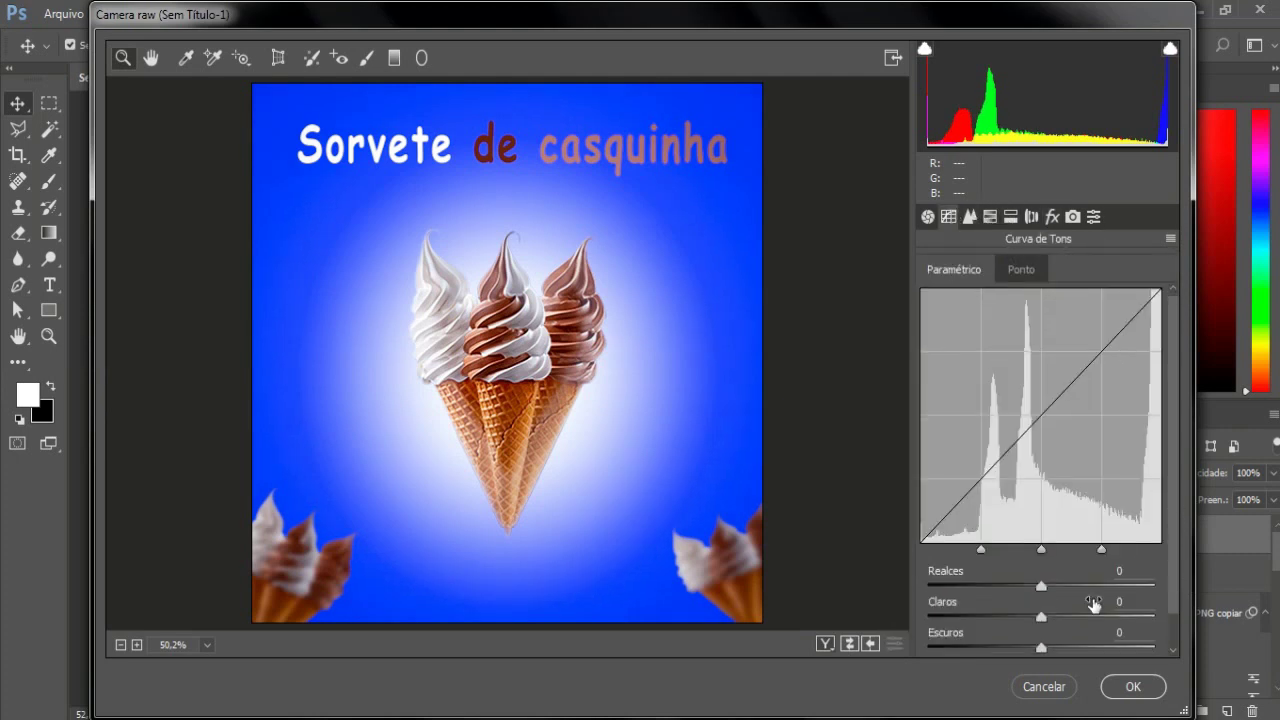
click(1041, 617)
drag(1037, 619, 1030, 651)
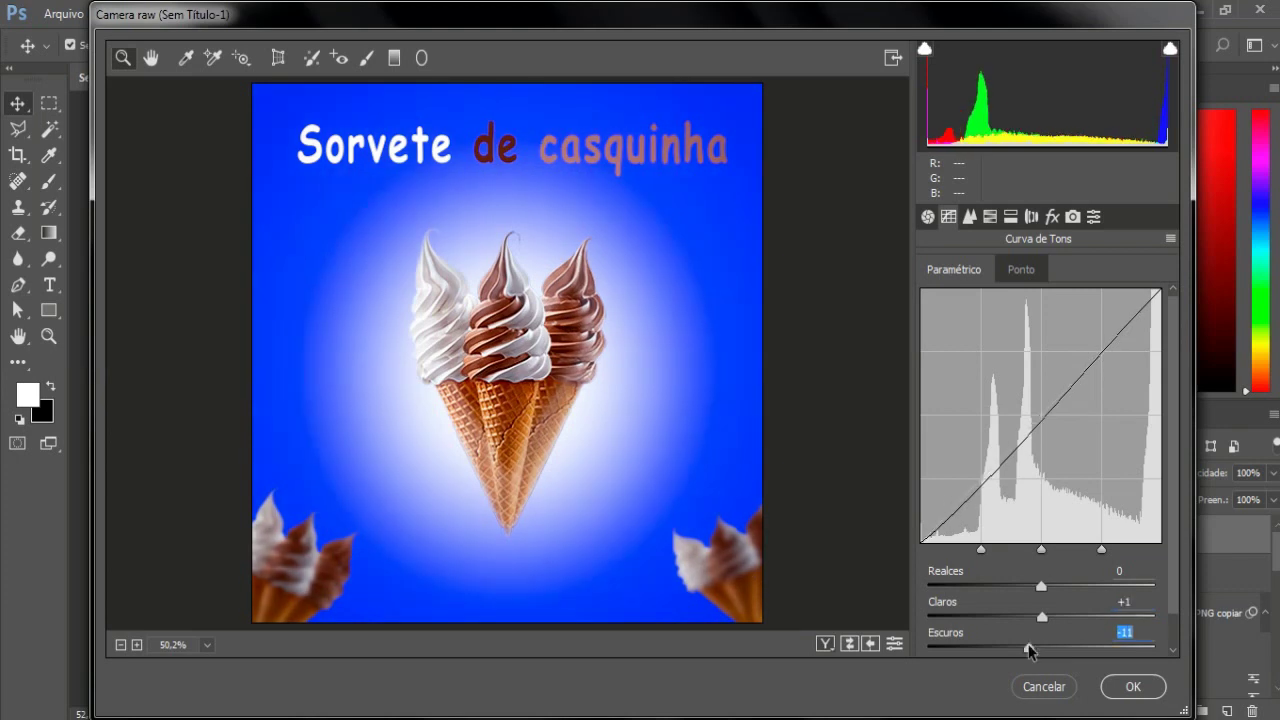
drag(1041, 587, 1035, 590)
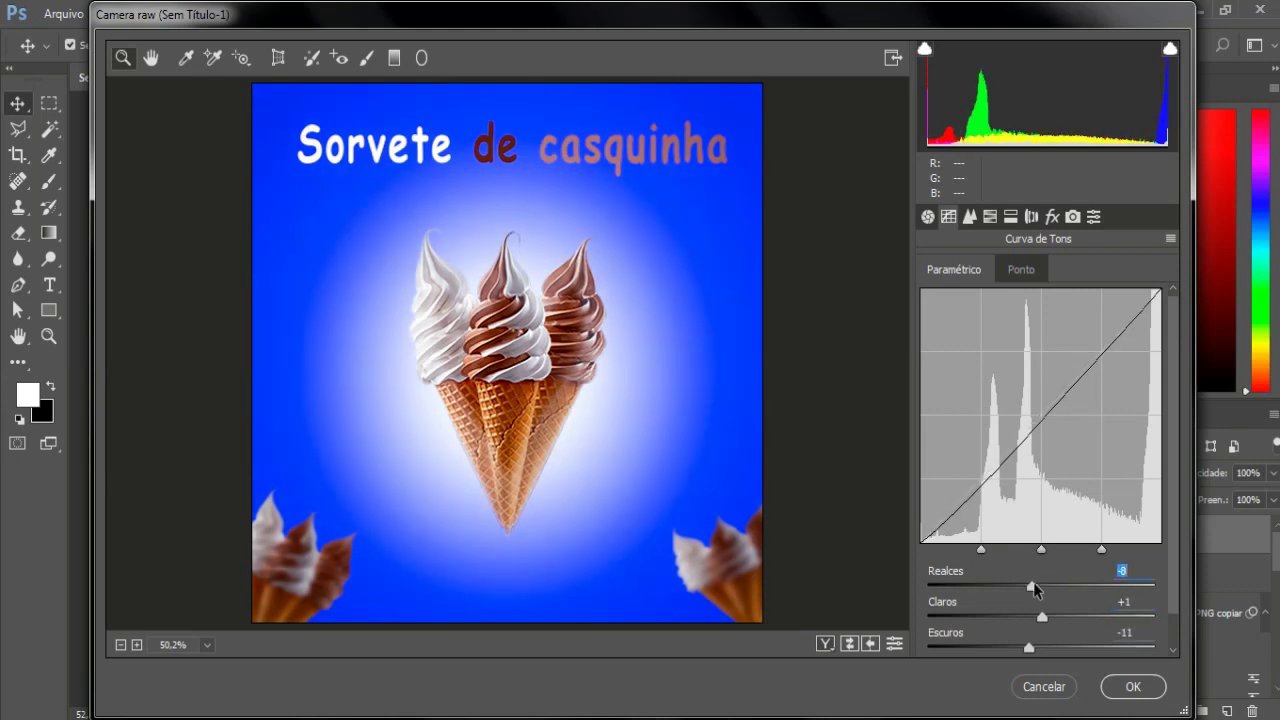
Set the basic Temperatura to -12 and apply the Camera Raw filter.
click(927, 216)
drag(1020, 278, 1029, 277)
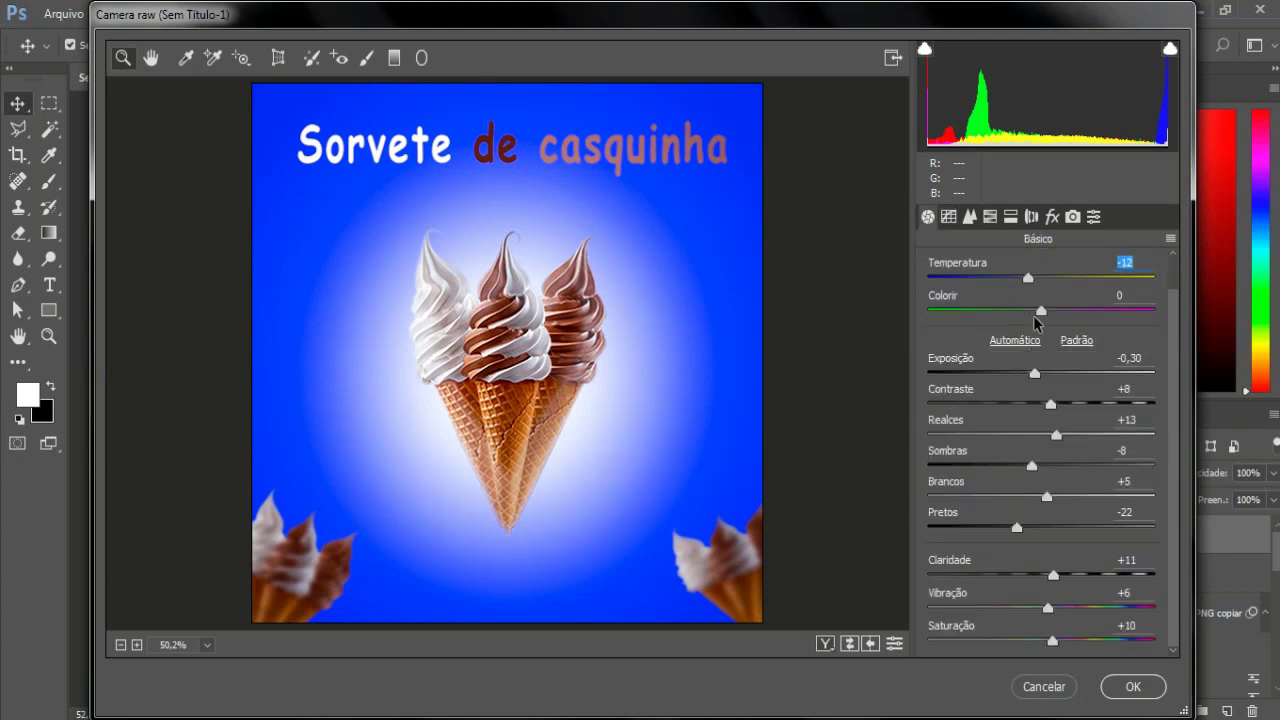
click(1131, 687)
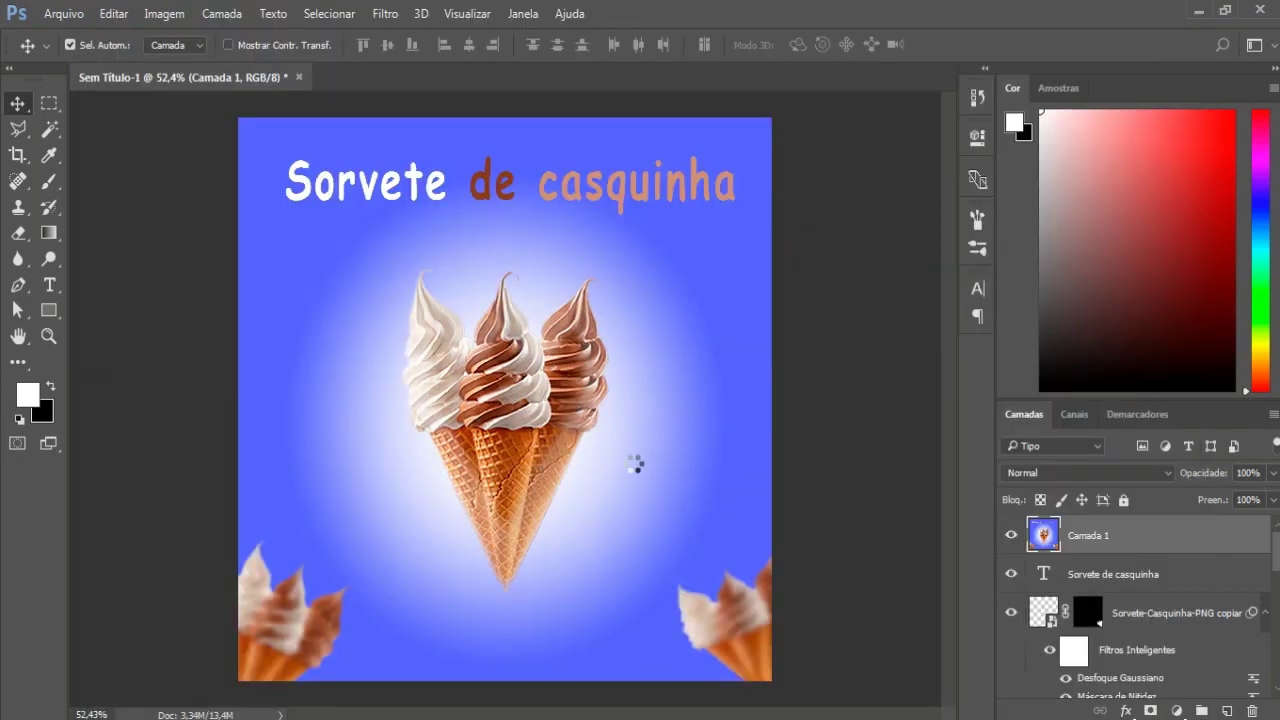